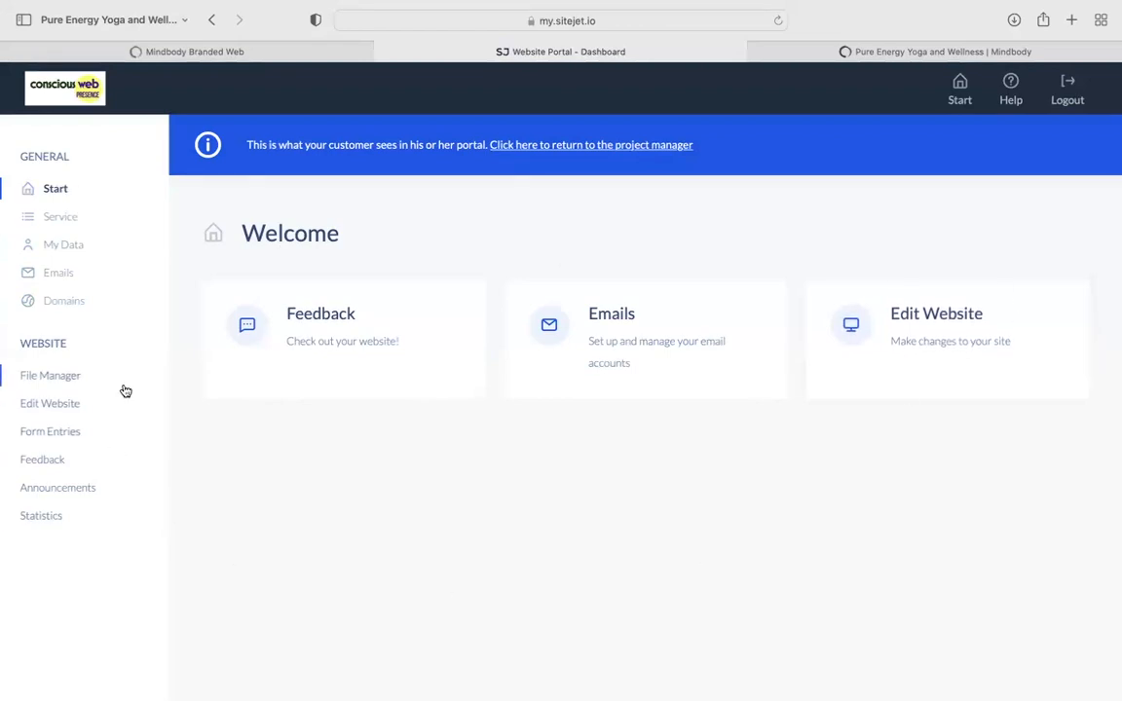
Look through both pages of visitor form entries submitted on the website.
left_click(45, 437)
scroll(580, 413, "down", 3)
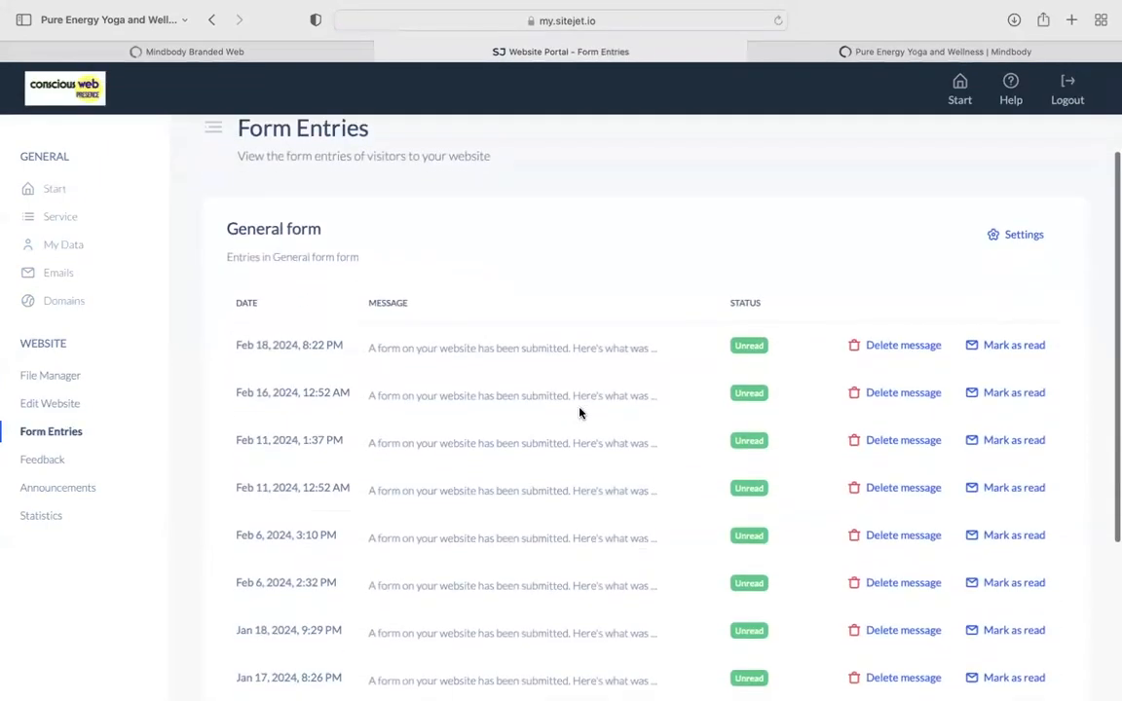
scroll(580, 413, "down", 1)
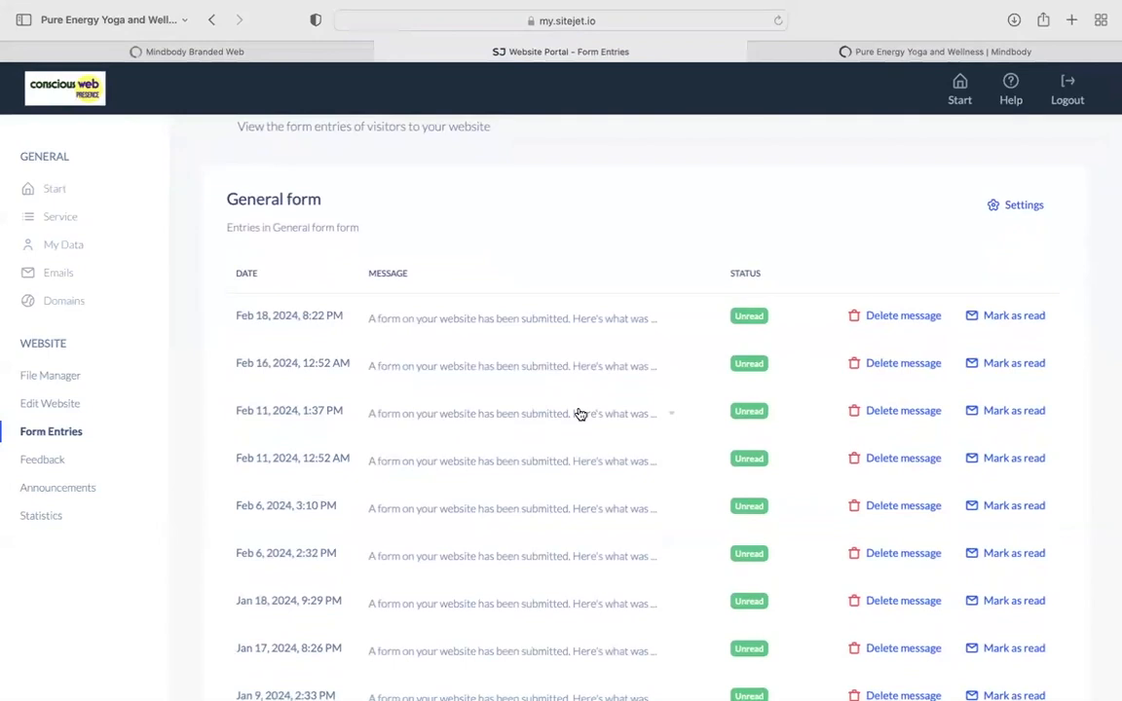
scroll(580, 413, "down", 1)
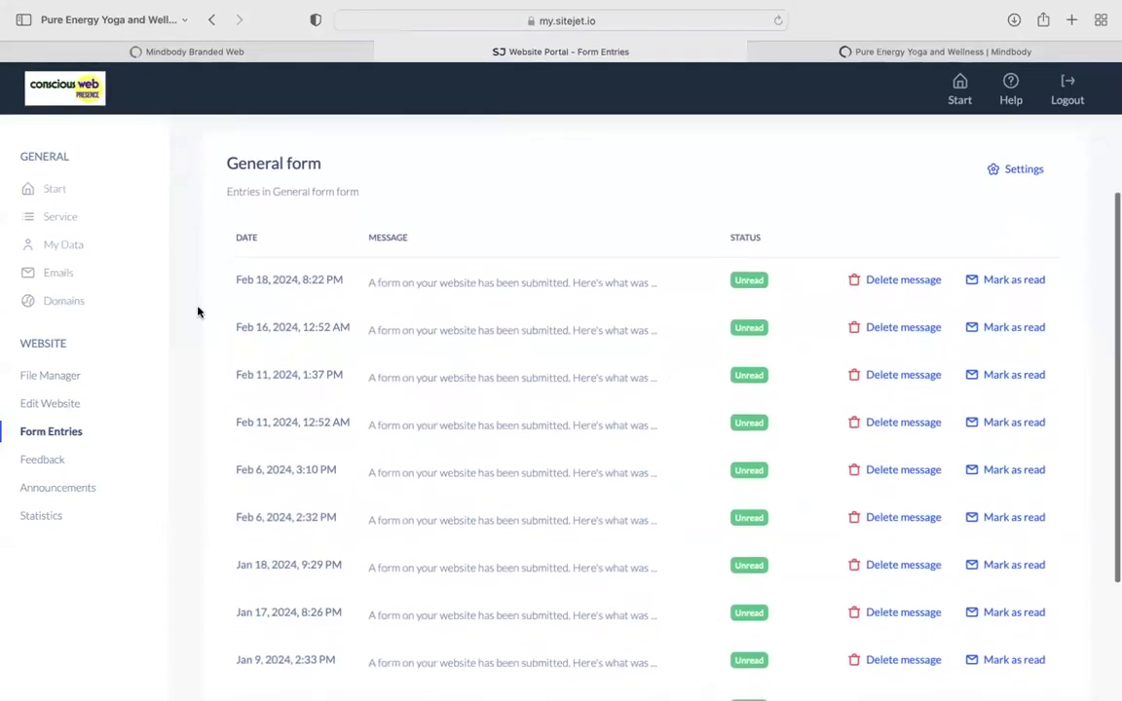
scroll(476, 445, "down", 4)
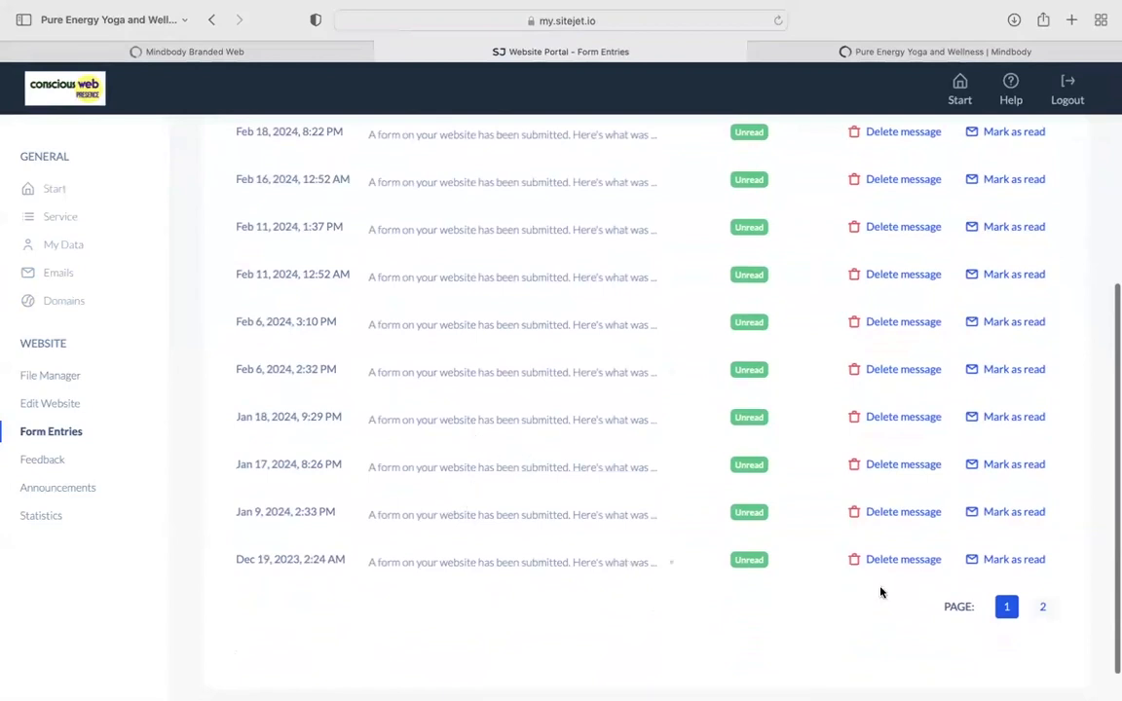
left_click(1043, 607)
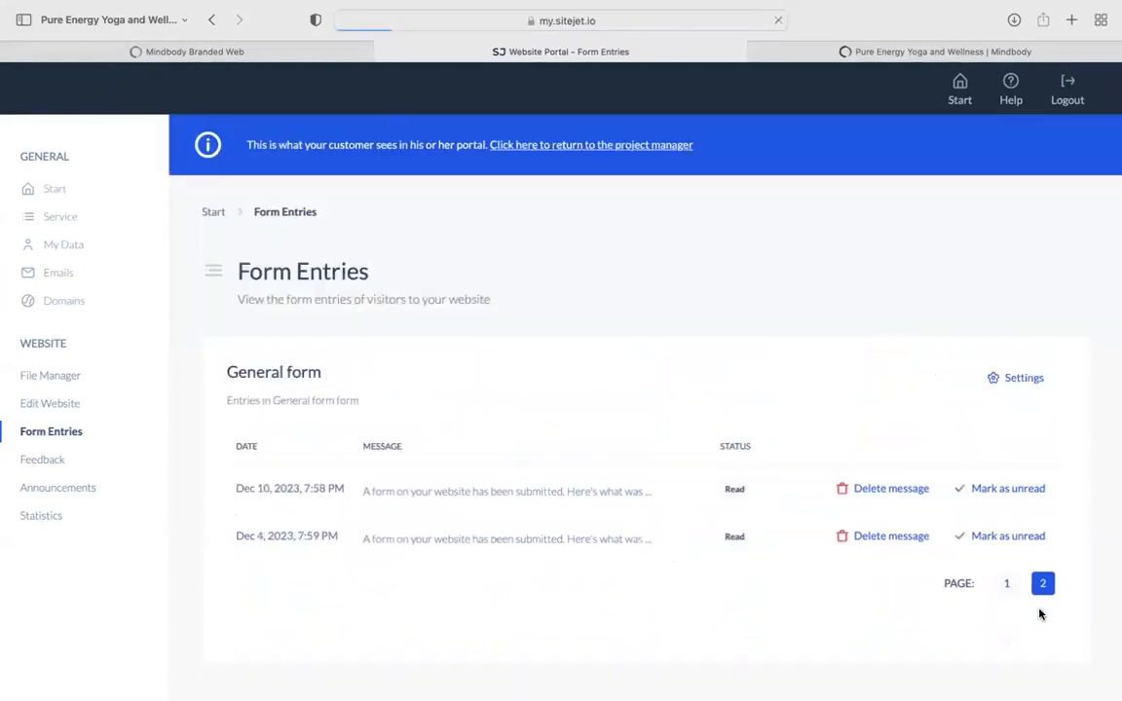
left_click(56, 431)
Open the website's visitor statistics and show them for the month of February 2024.
left_click(43, 516)
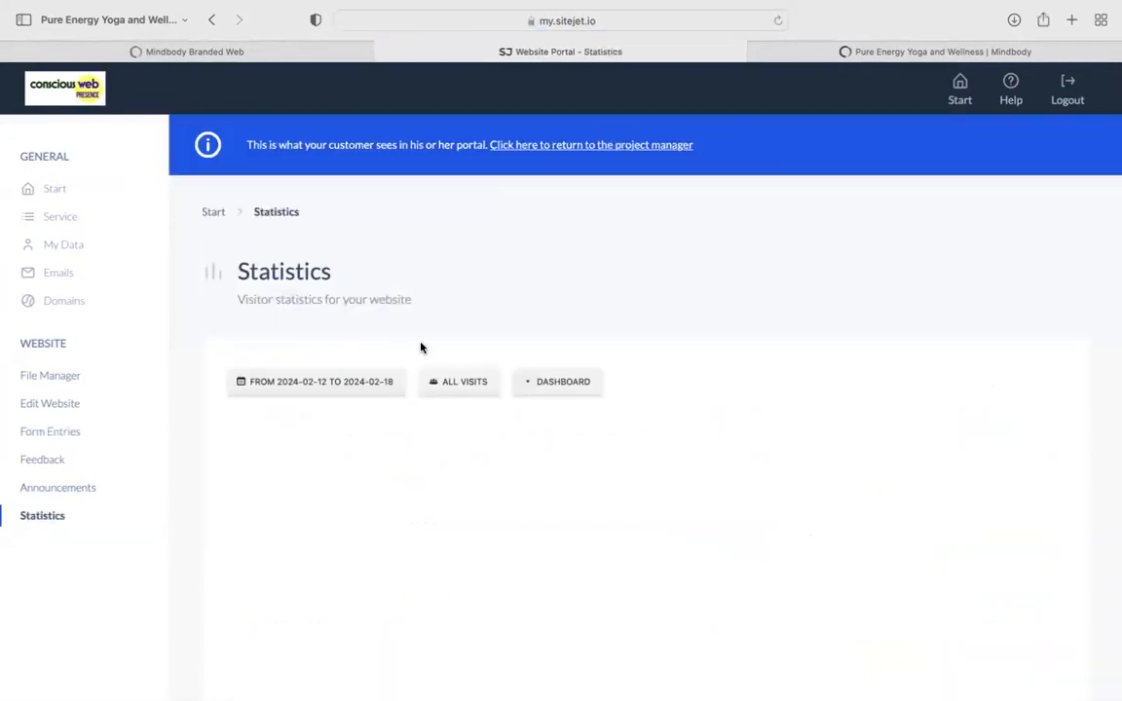
scroll(546, 283, "down", 2)
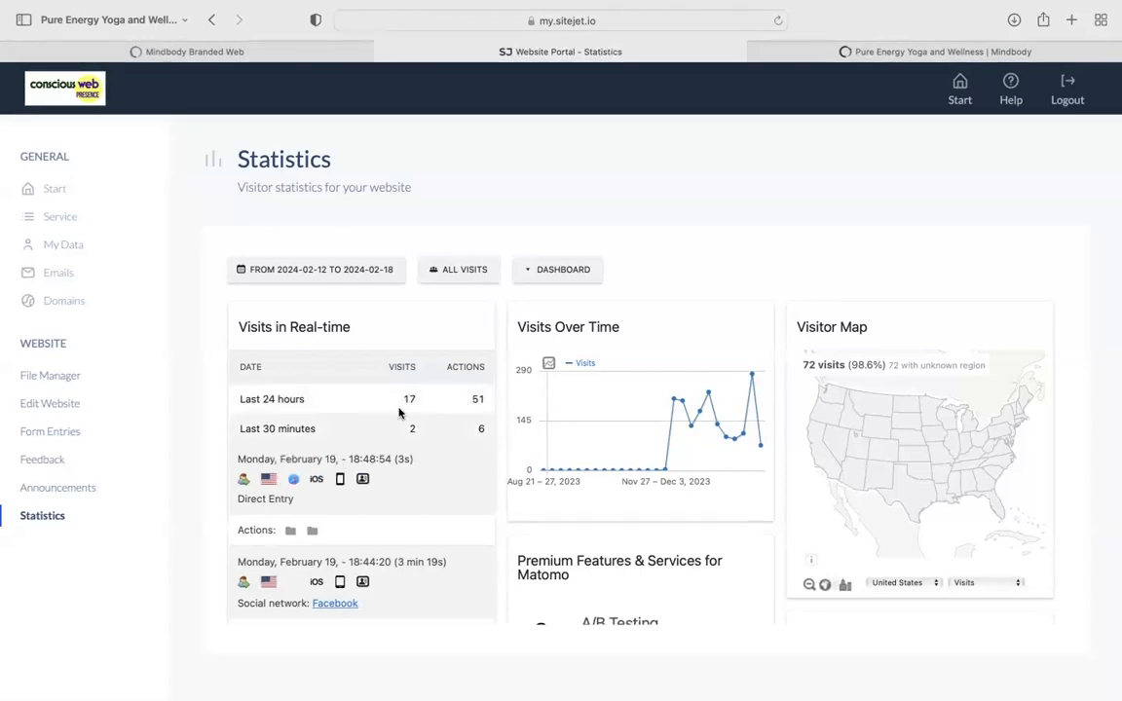
left_click(370, 271)
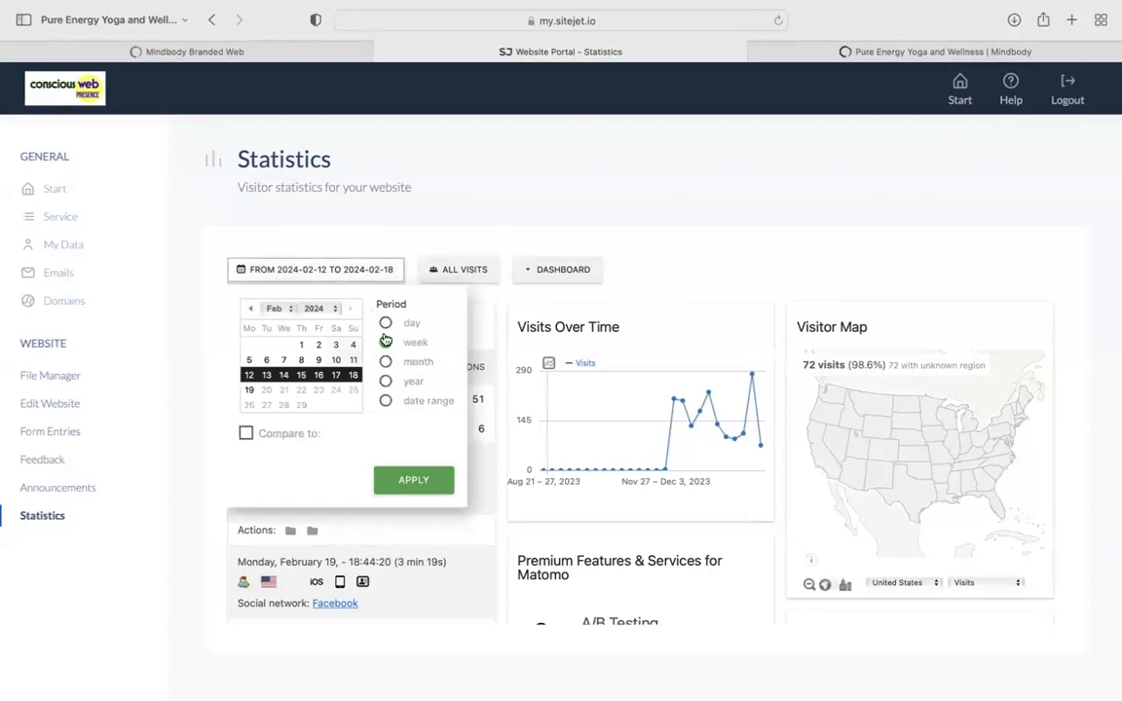
left_click(386, 362)
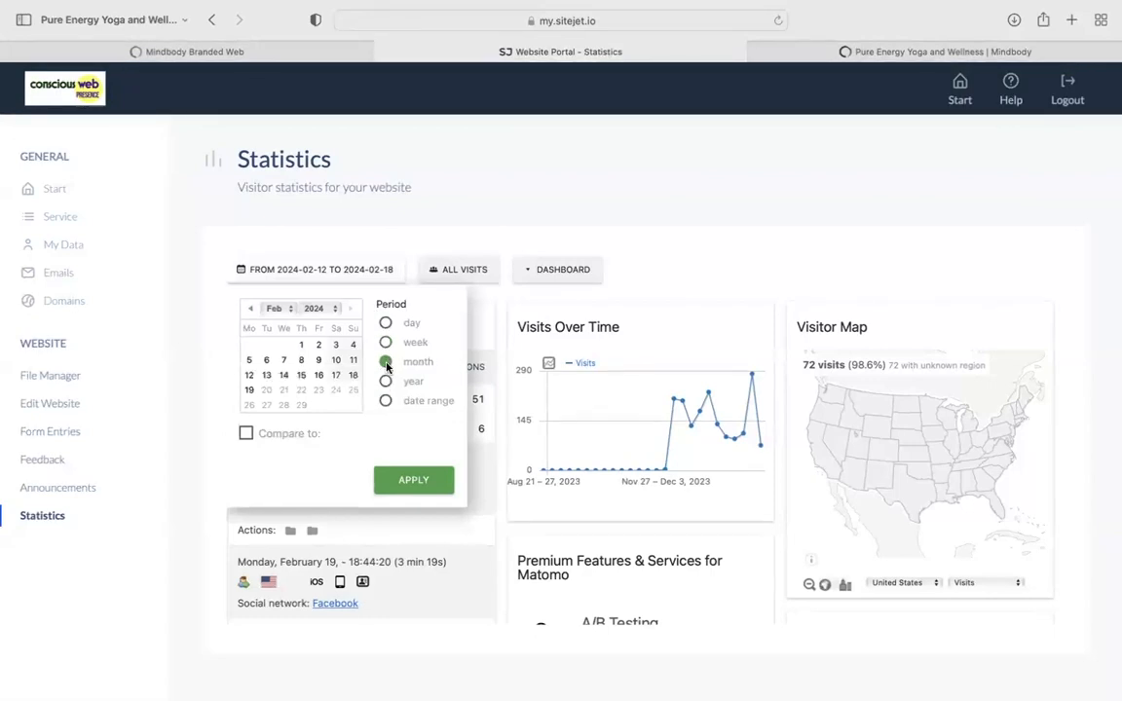
left_click(426, 484)
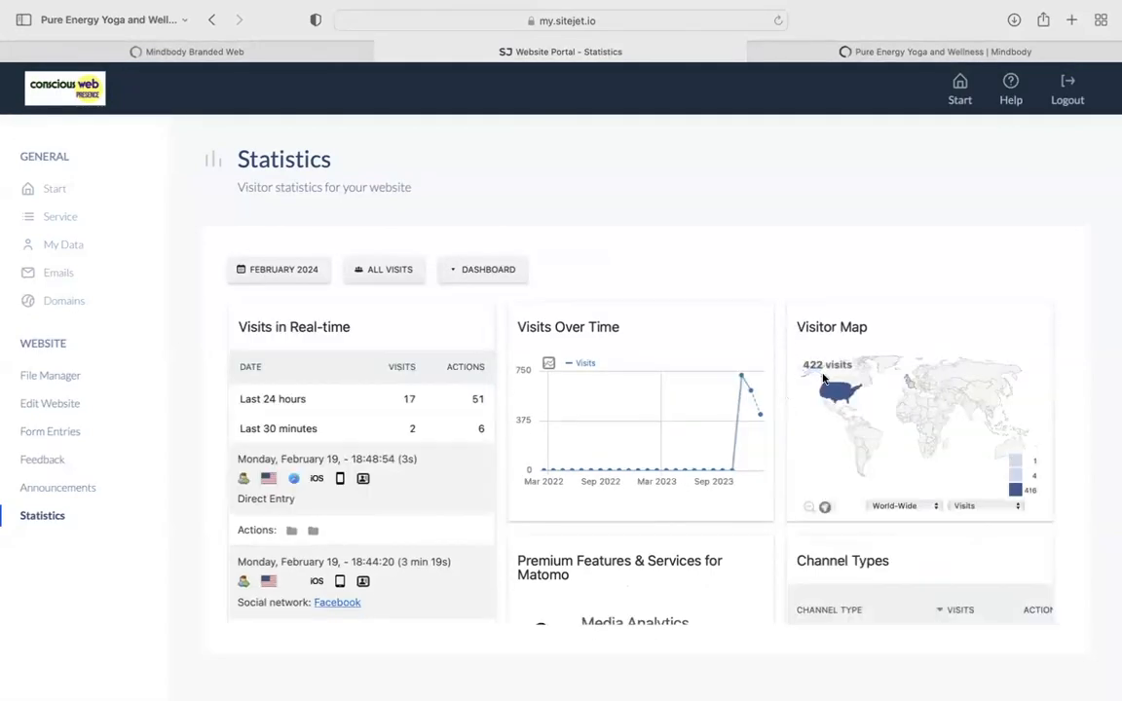
Switch the visitor statistics to the year 2024 and review the visitor map and channel types.
left_click(310, 272)
left_click(386, 381)
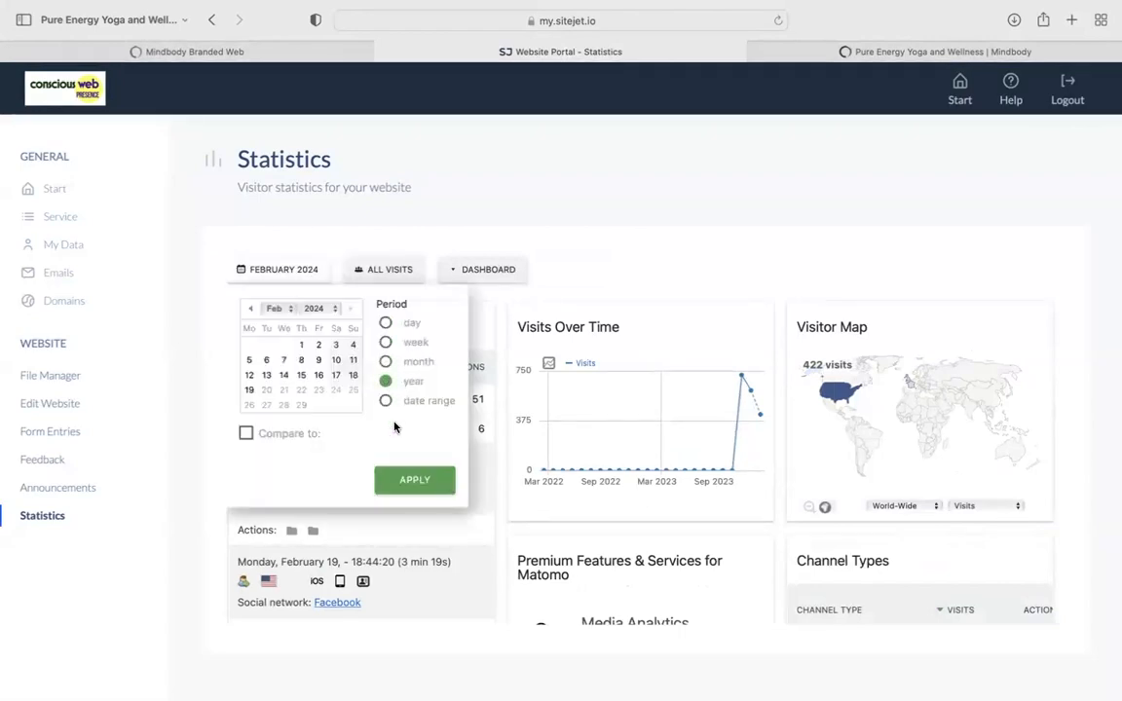
left_click(421, 481)
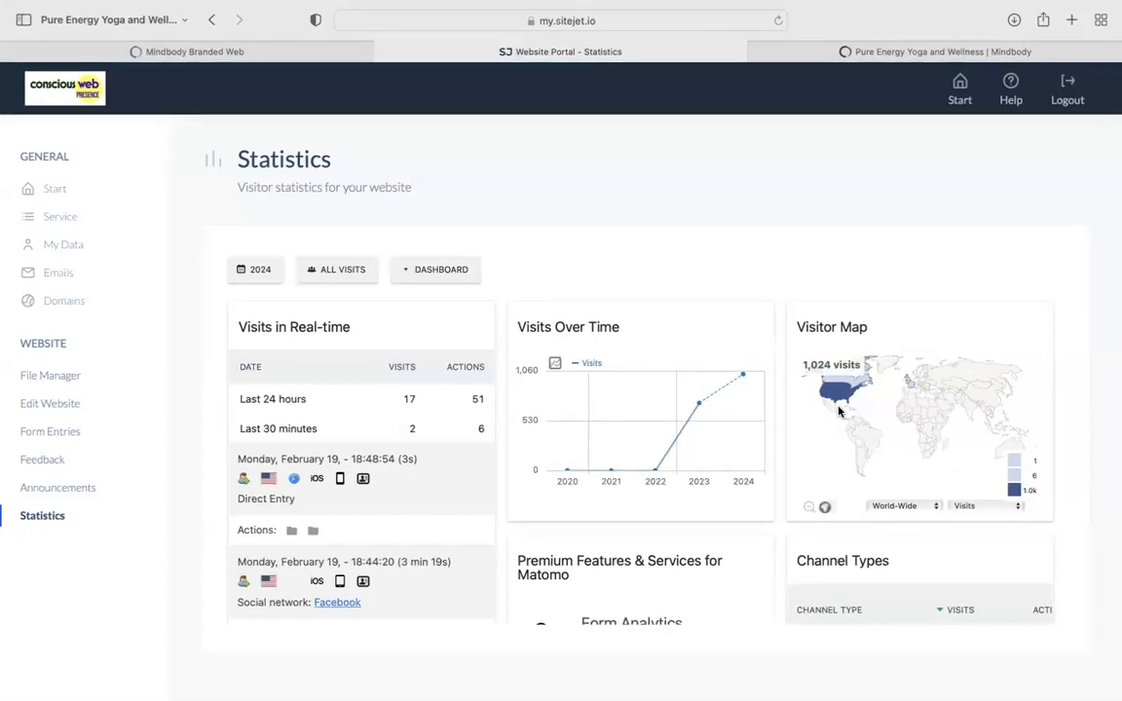
scroll(837, 411, "down", 5)
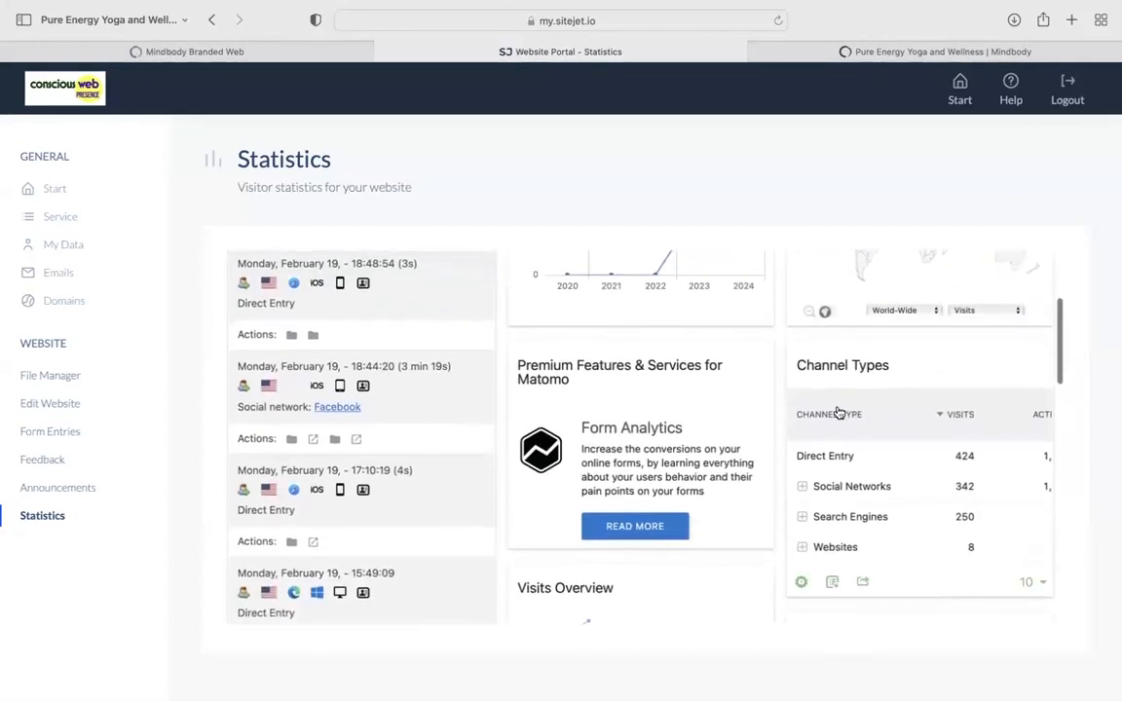
scroll(838, 412, "down", 5)
scroll(857, 350, "up", 10)
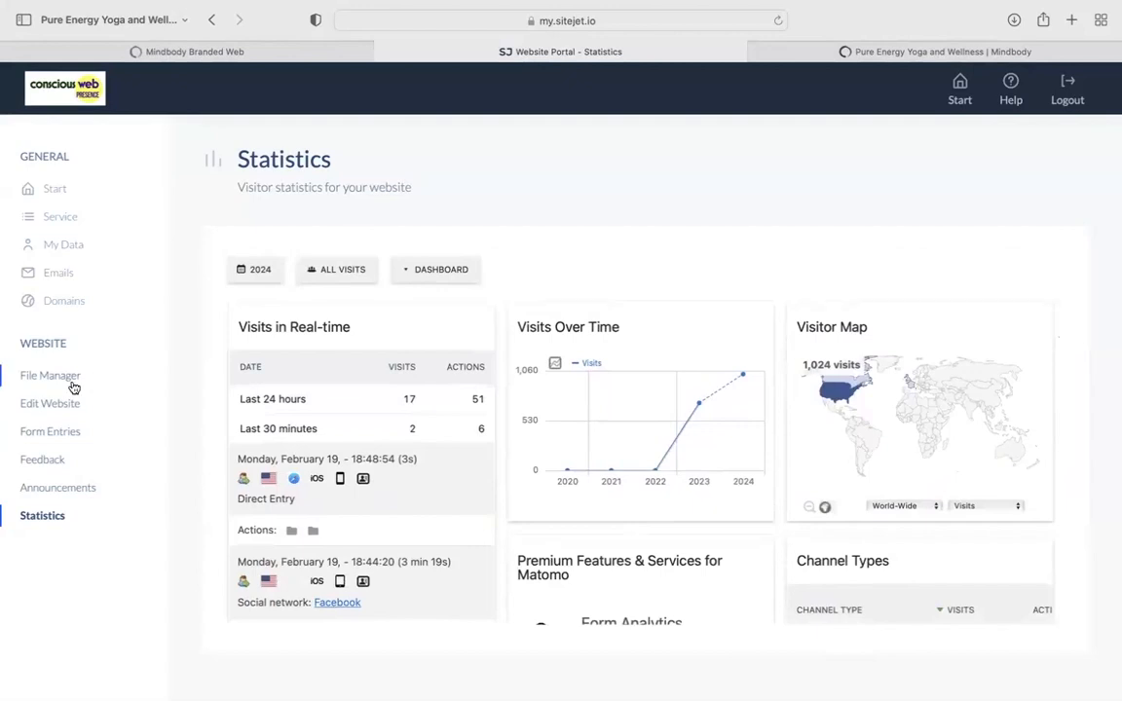
Open the website in edit mode and dismiss the First Steps in the Editor guide.
left_click(37, 402)
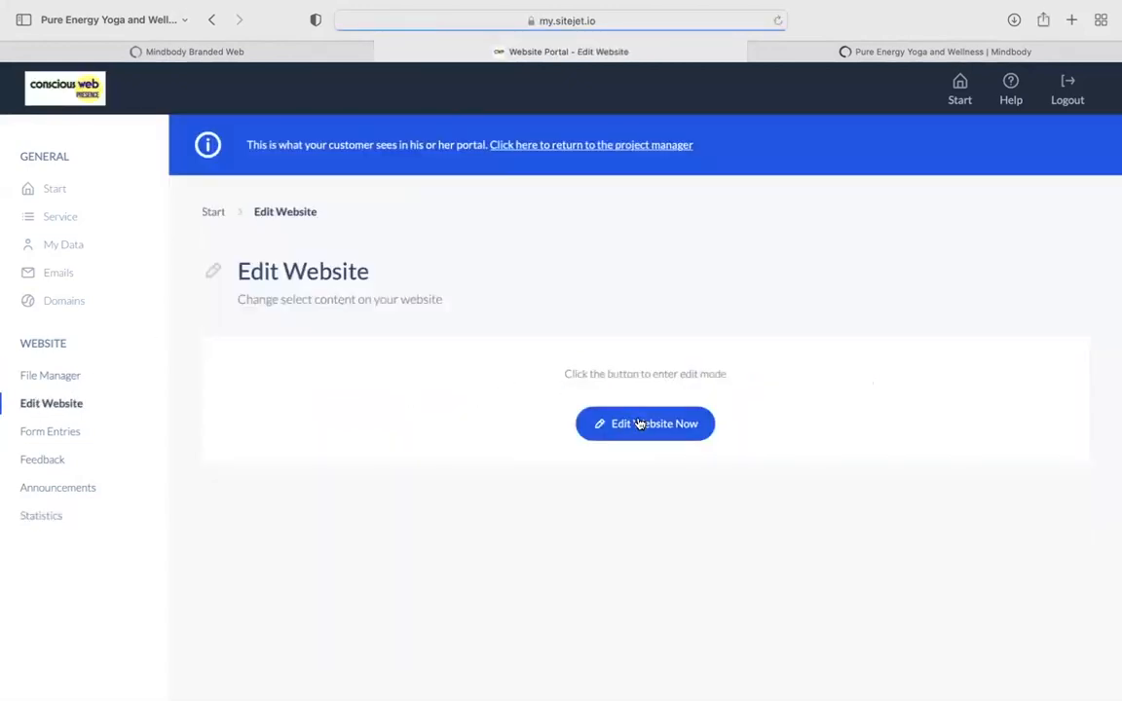
left_click(638, 424)
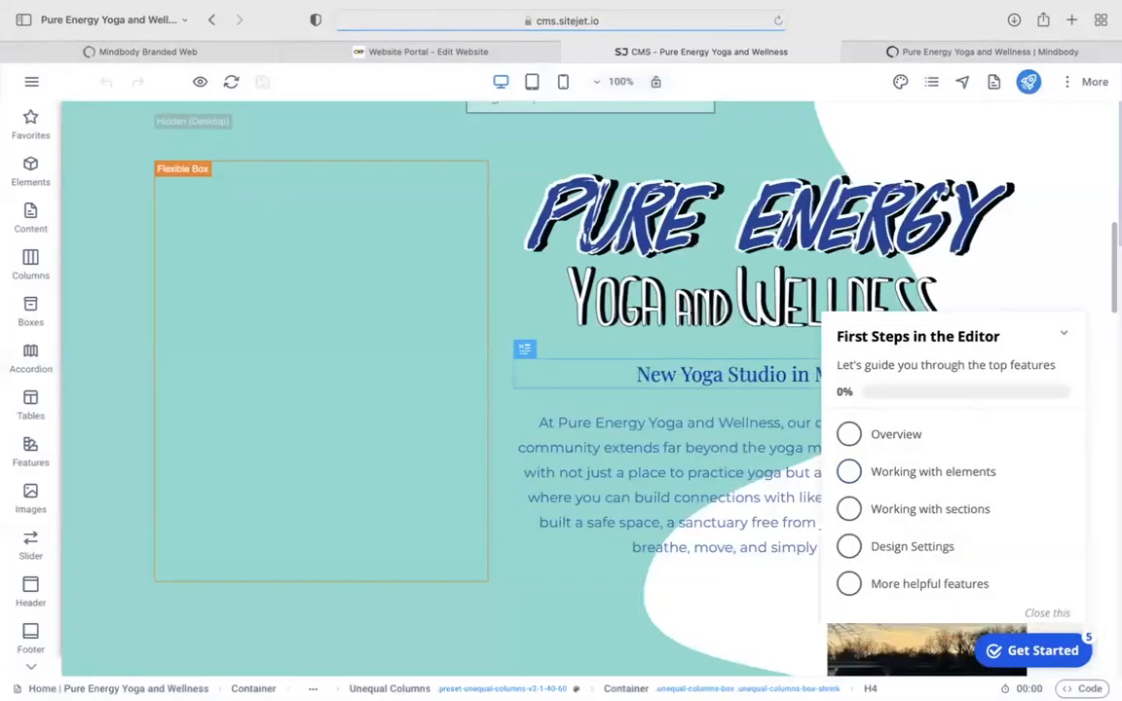
left_click(1050, 612)
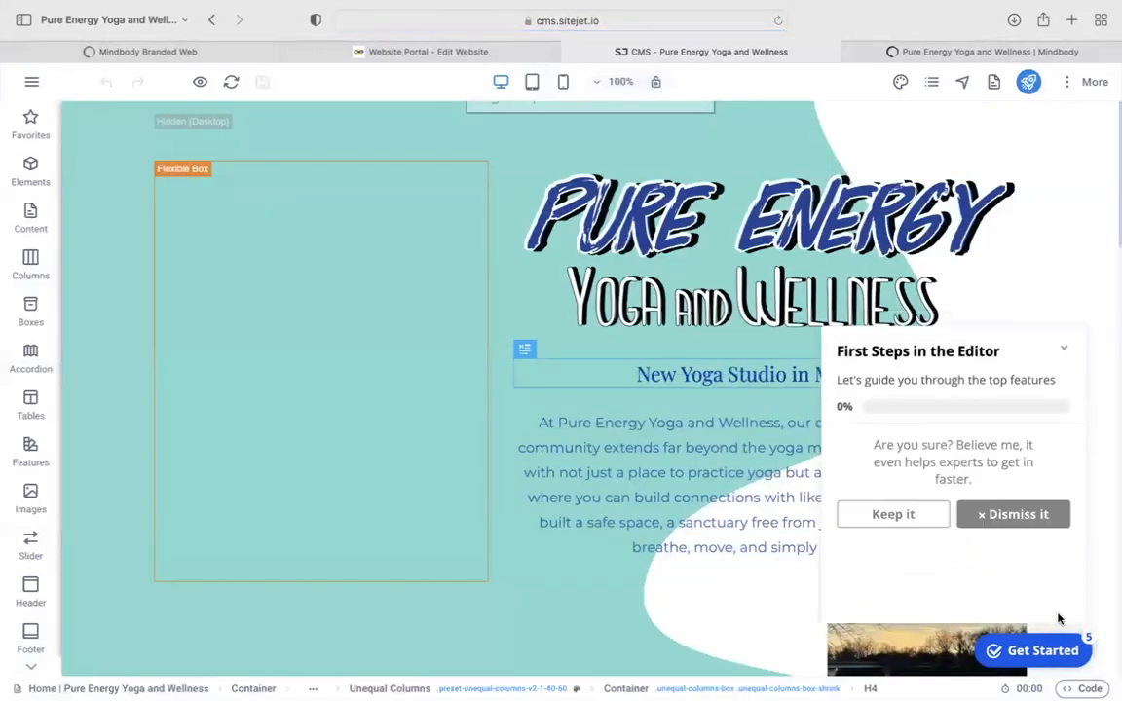
left_click(1019, 519)
scroll(703, 421, "up", 6)
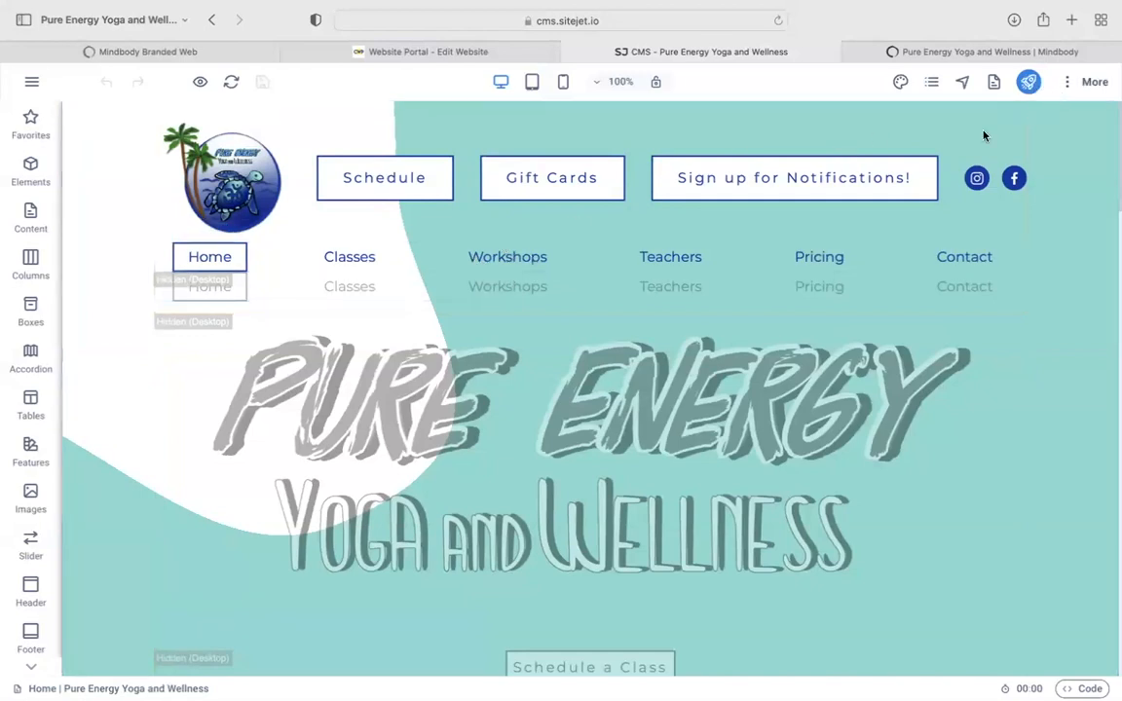
Open the Yoga Workshops page for editing and go to its Drum Circle section.
left_click(933, 84)
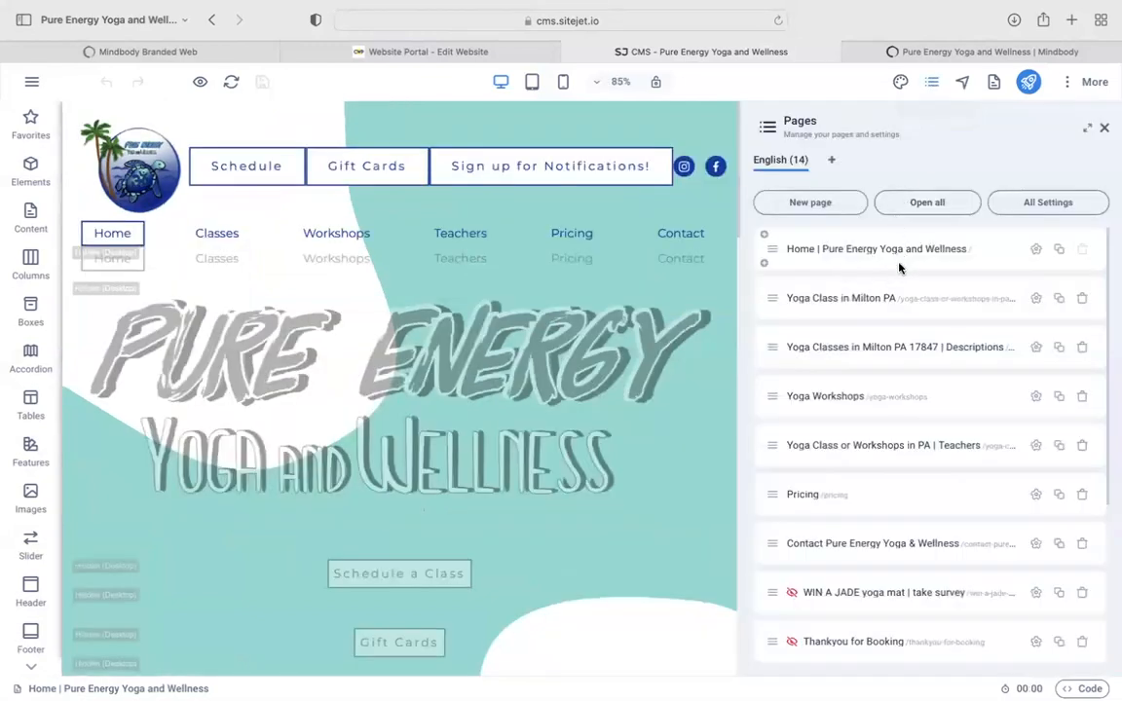
left_click(870, 397)
left_click(1104, 153)
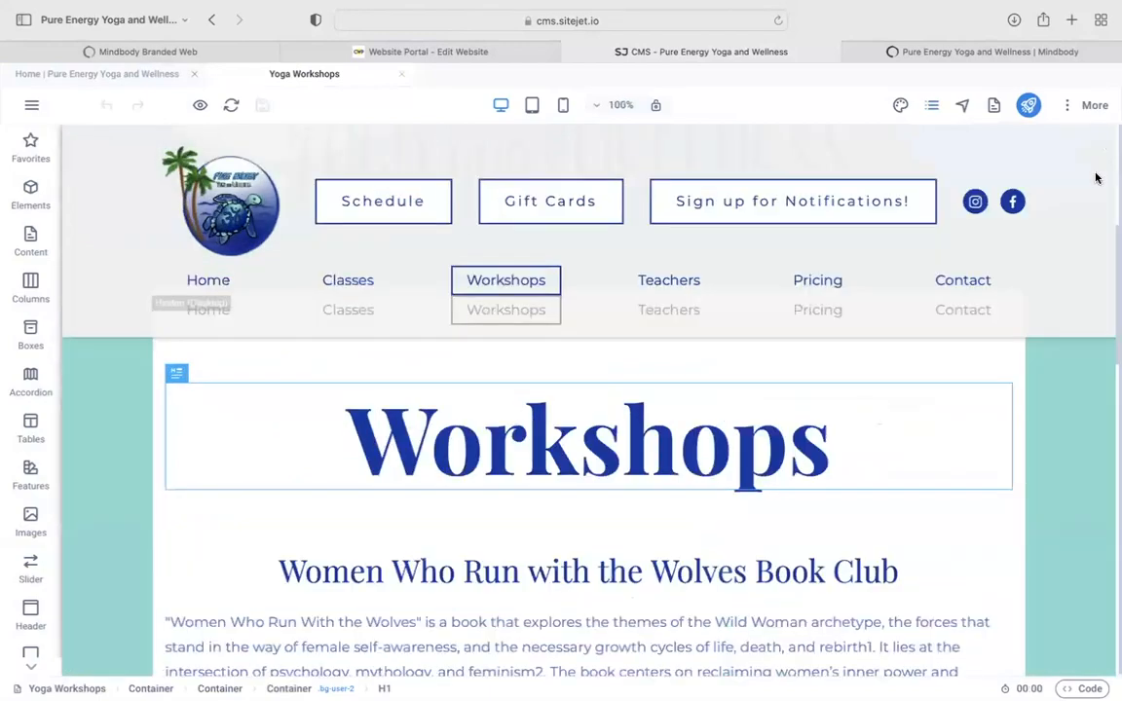
scroll(1084, 401, "down", 2)
scroll(938, 443, "down", 5)
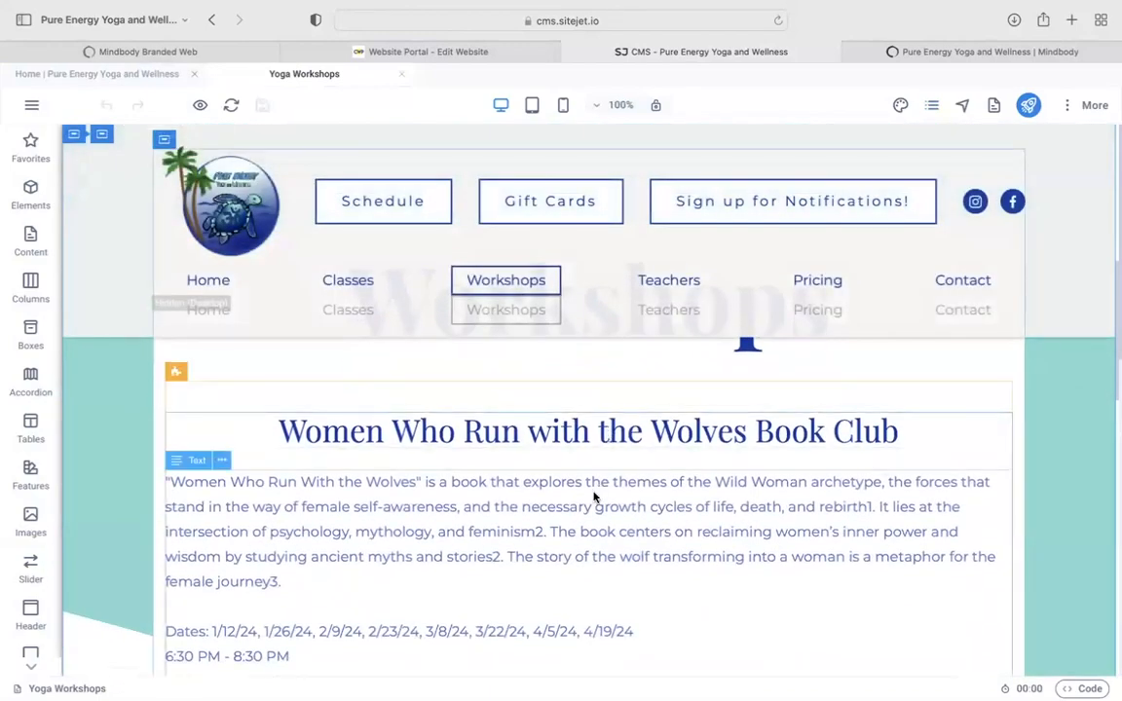
scroll(594, 497, "down", 5)
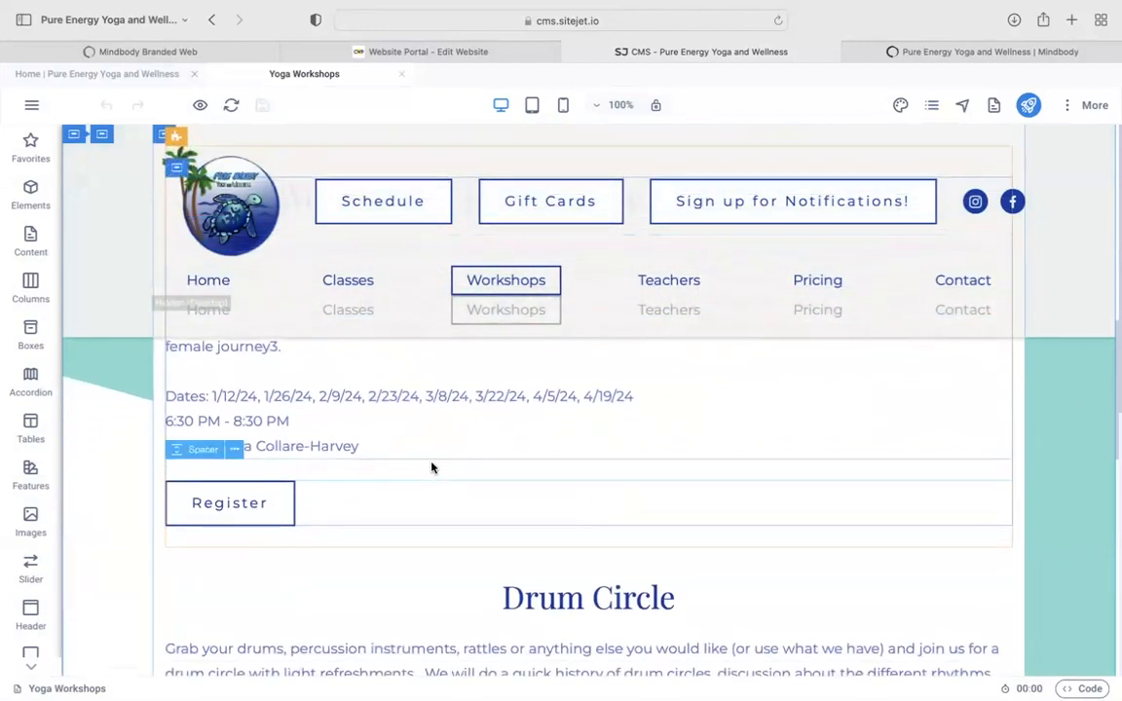
scroll(432, 468, "down", 3)
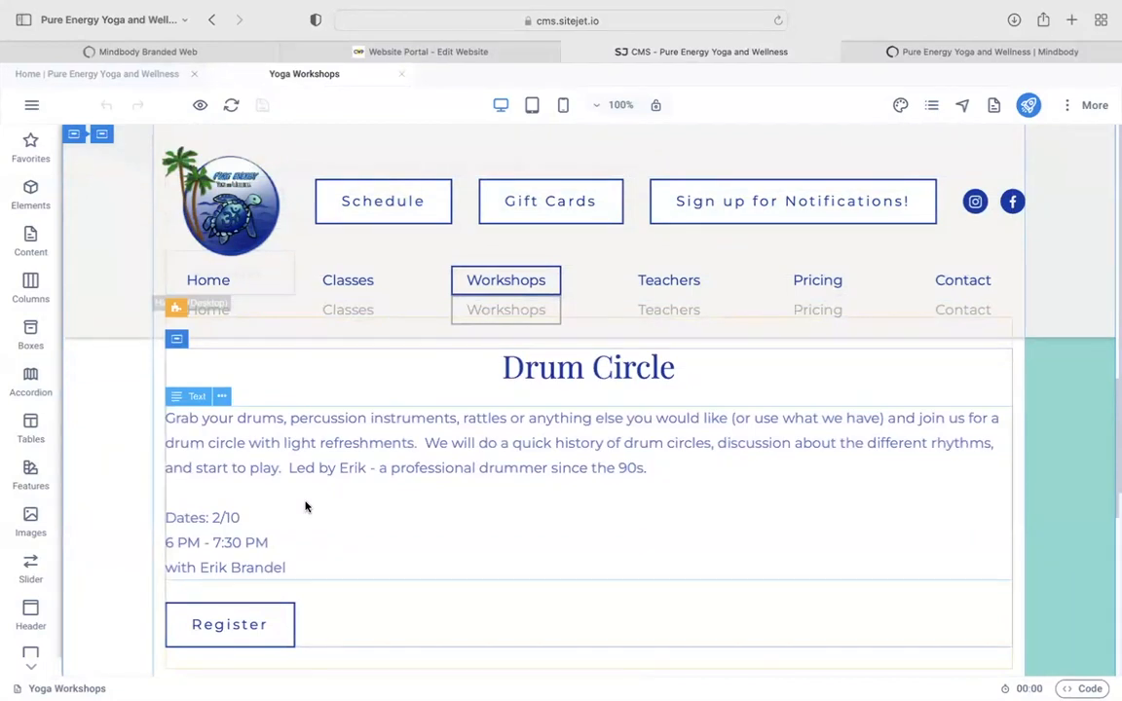
Switch to Mindbody and copy the description paragraph of the Community Drum Circle course.
left_click(933, 55)
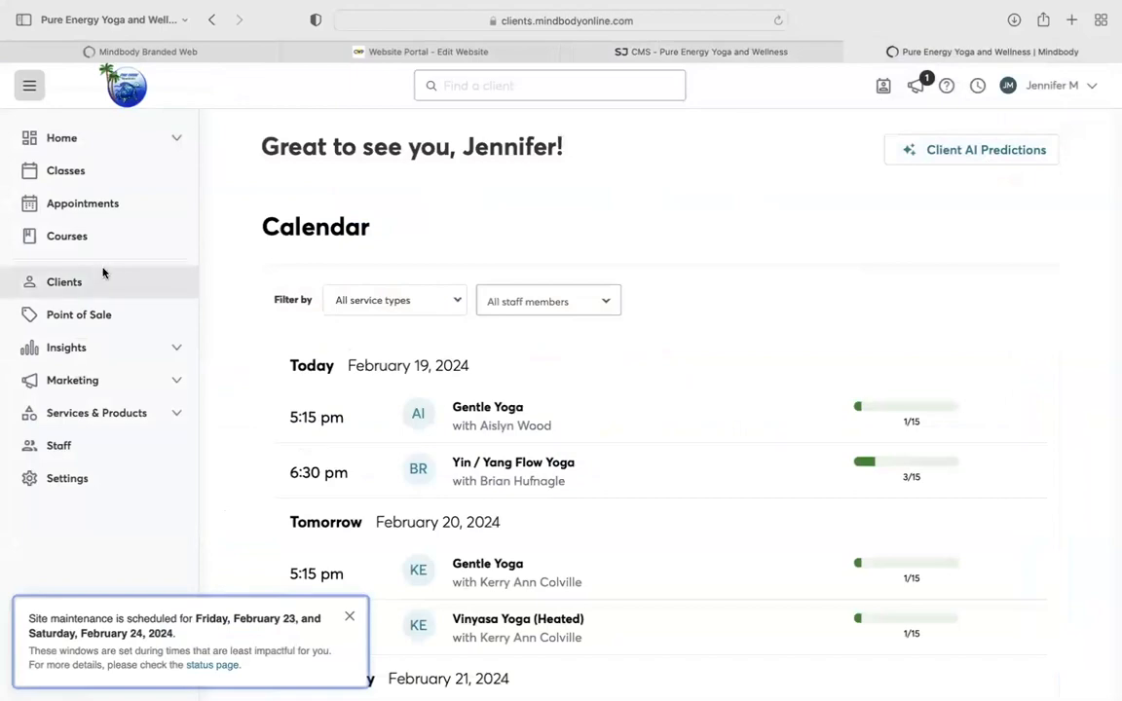
left_click(67, 243)
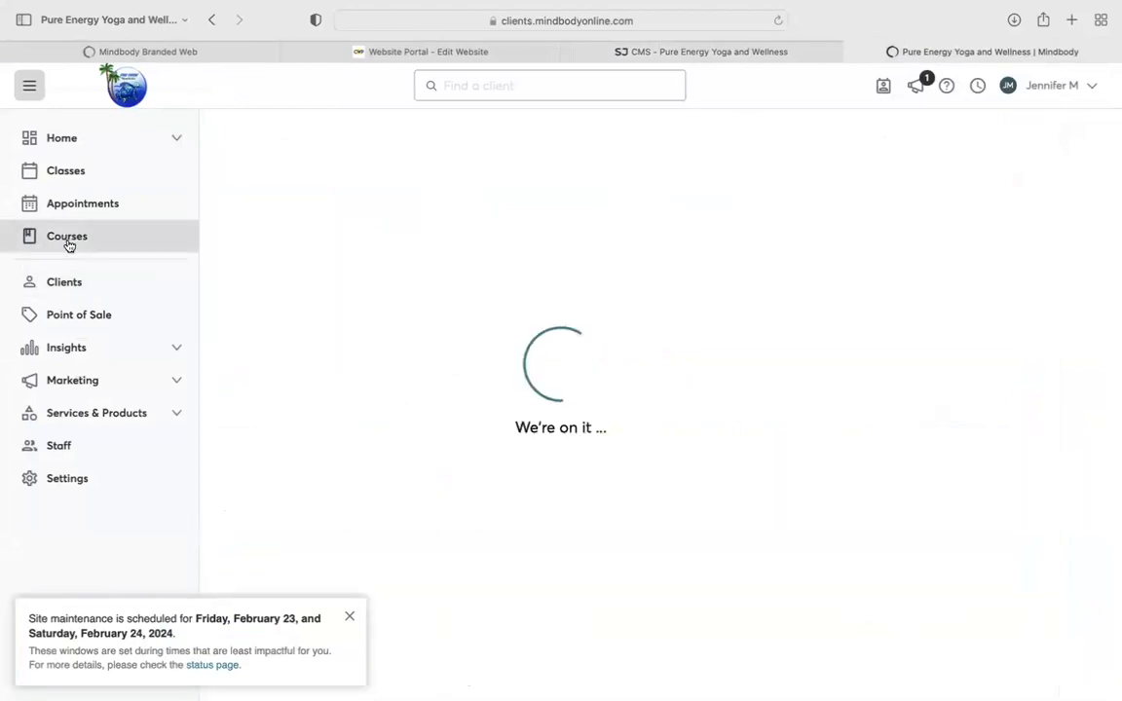
scroll(541, 487, "down", 10)
scroll(541, 487, "down", 7)
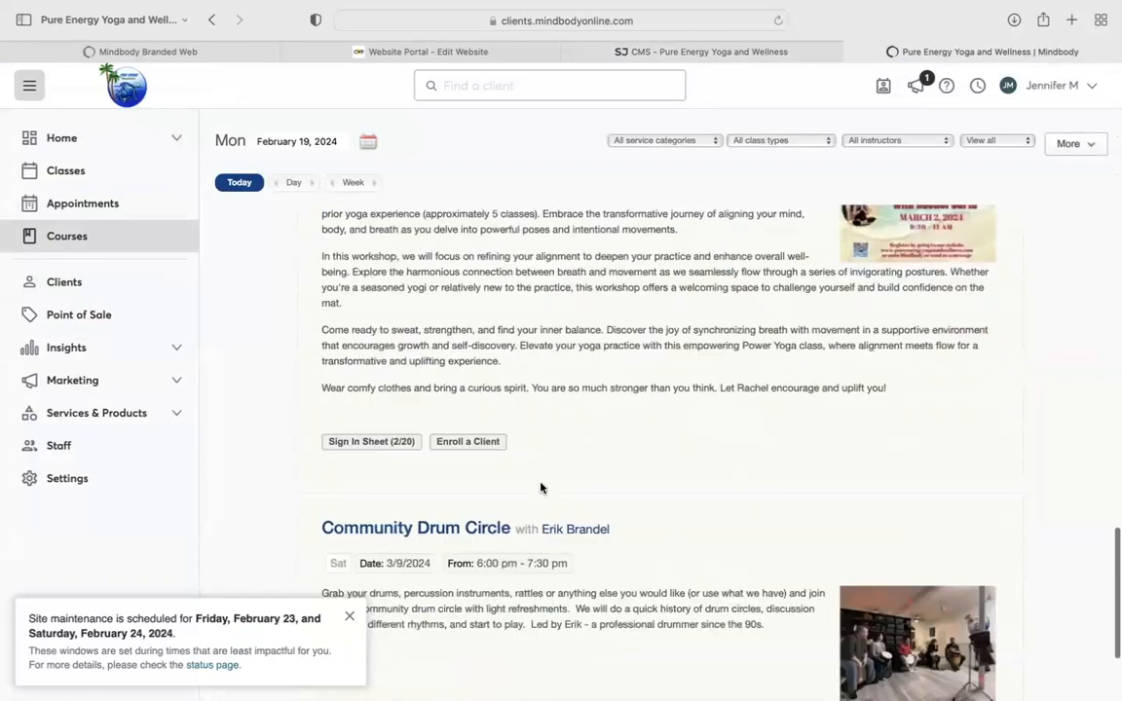
left_click_drag(768, 442, 323, 413)
key("ctrl+c")
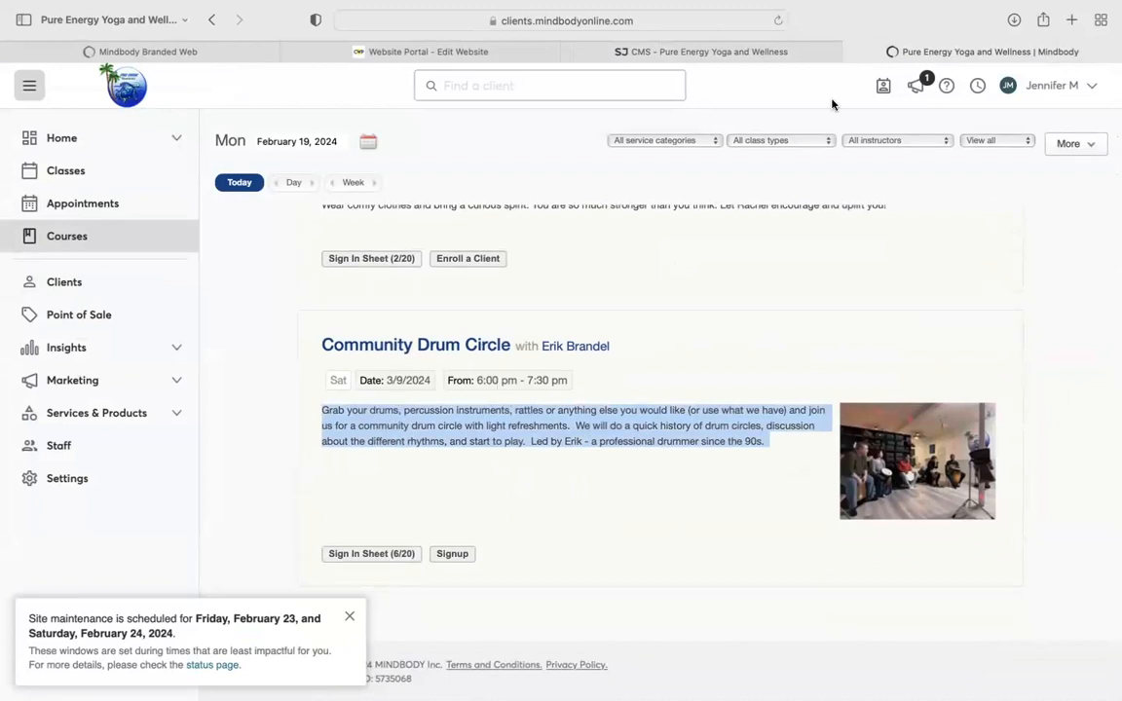
Back in the website editor, replace the Drum Circle description with the copied text and clear its formatting.
left_click(762, 53)
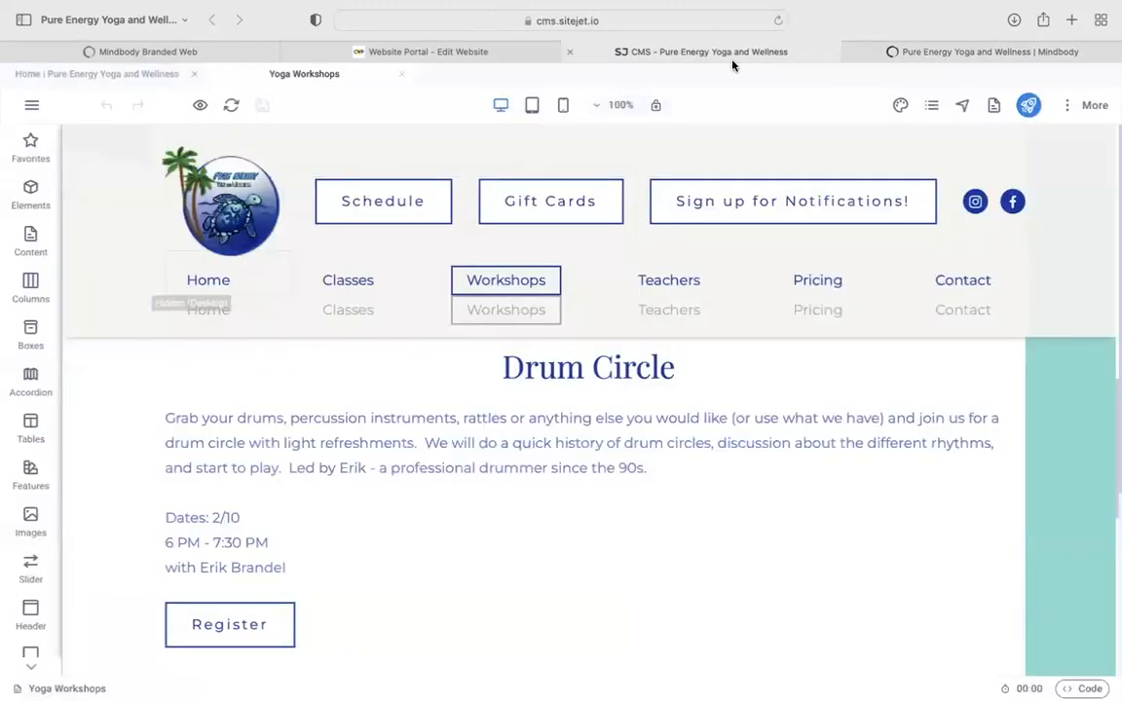
left_click(371, 466)
left_click_drag(500, 476, 376, 401)
key("ctrl+v")
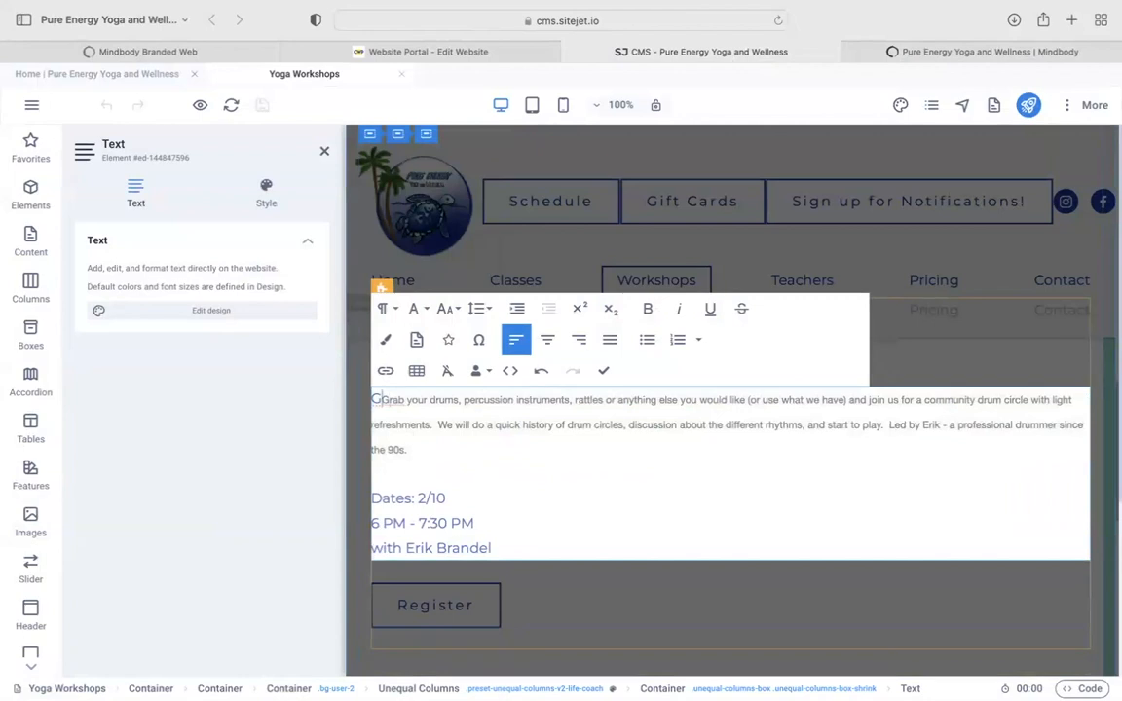
triple_click(416, 454)
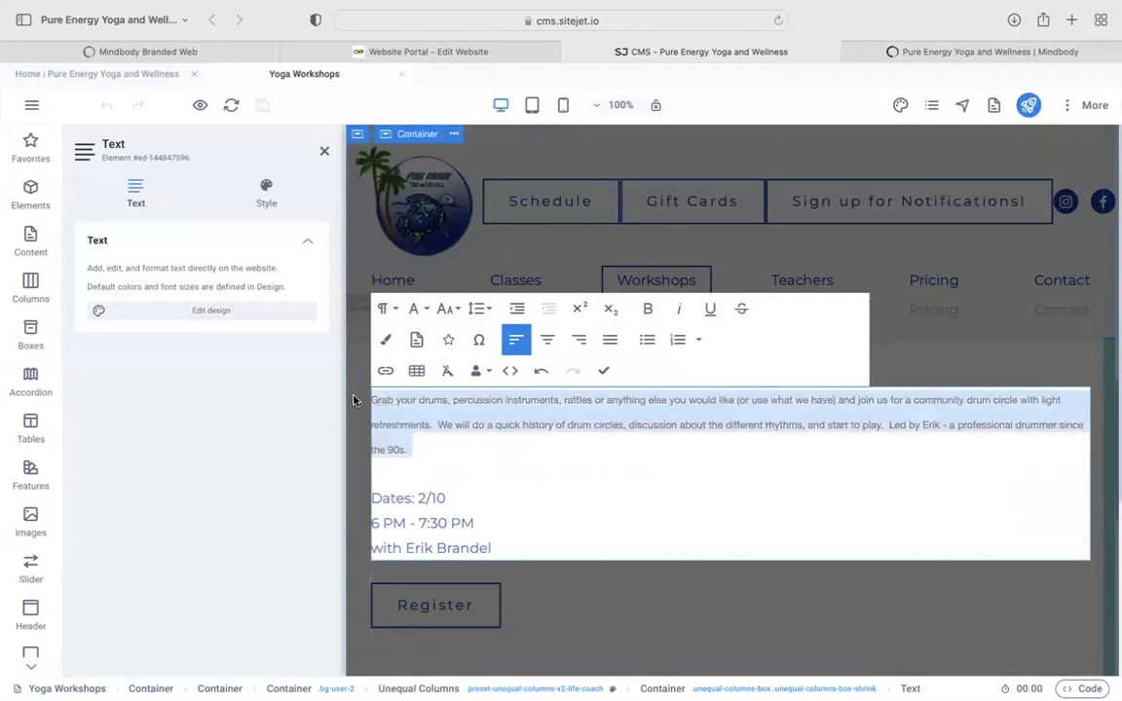
left_click(446, 372)
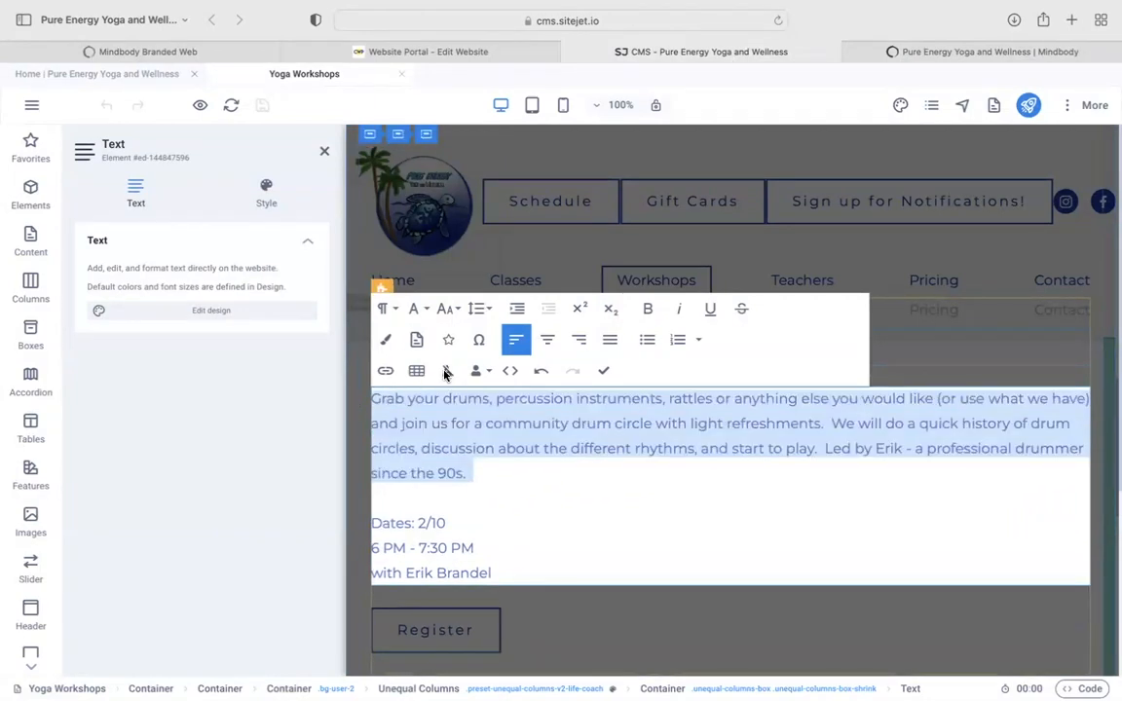
Set the Drum Circle date to 3/9 and apply the text changes.
left_click(410, 526)
type("s")
key("Right")
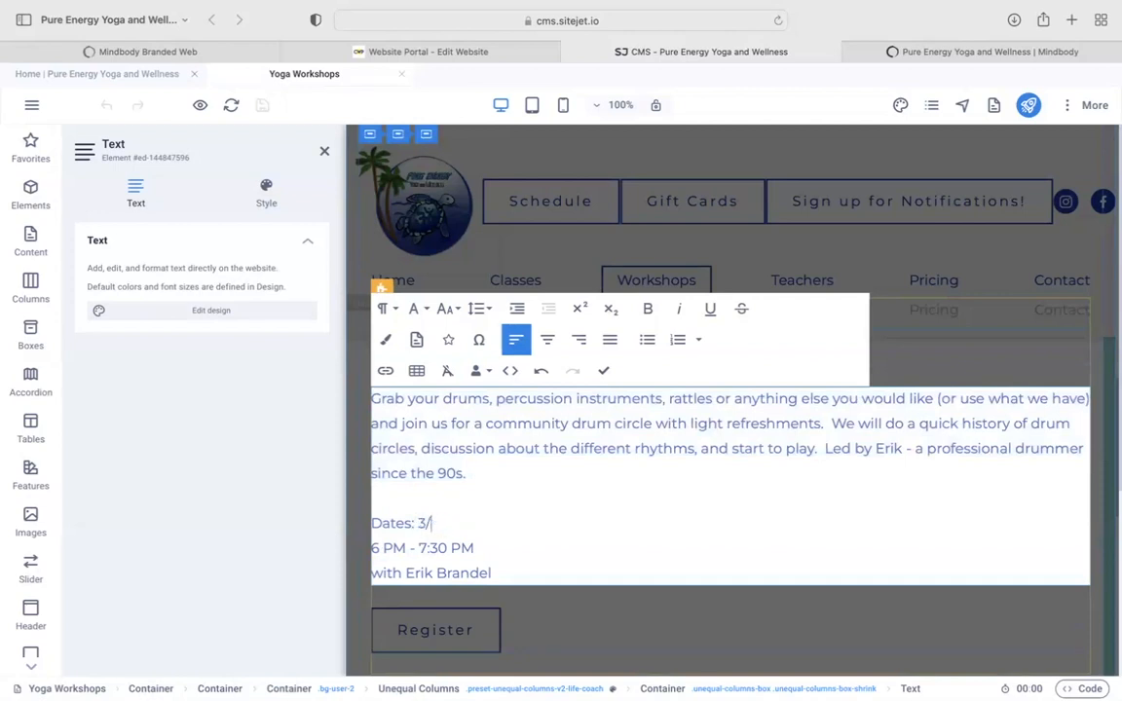
left_click(604, 371)
scroll(390, 492, "up", 1)
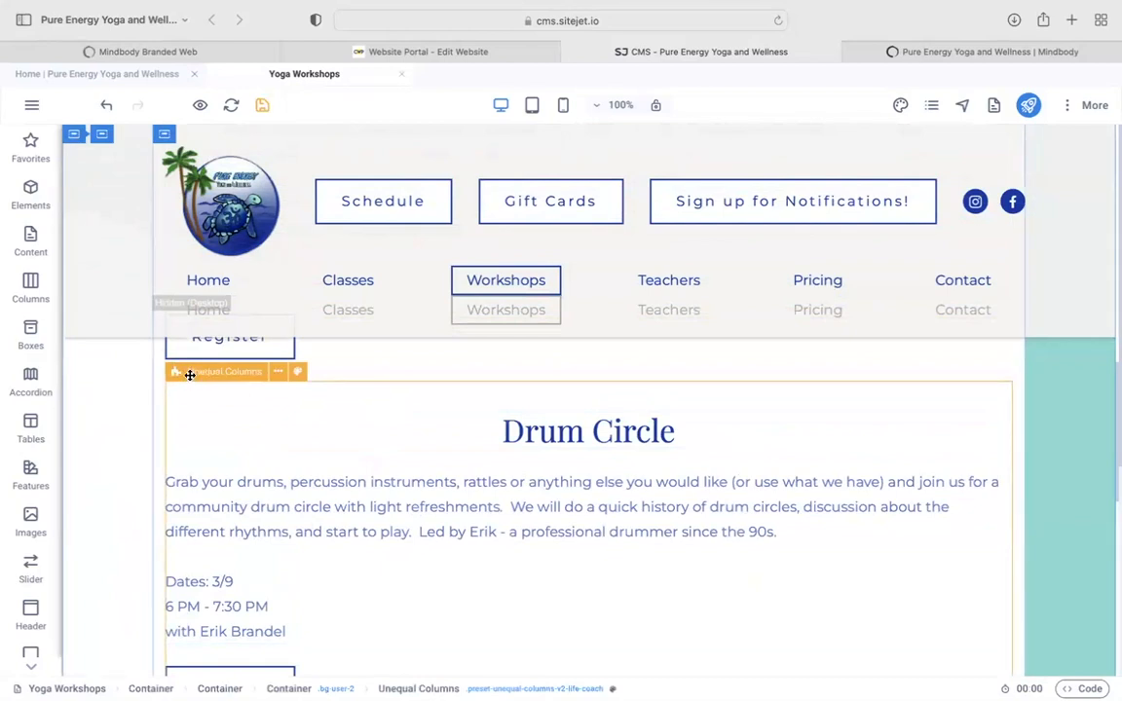
scroll(140, 433, "up", 5)
scroll(144, 535, "up", 3)
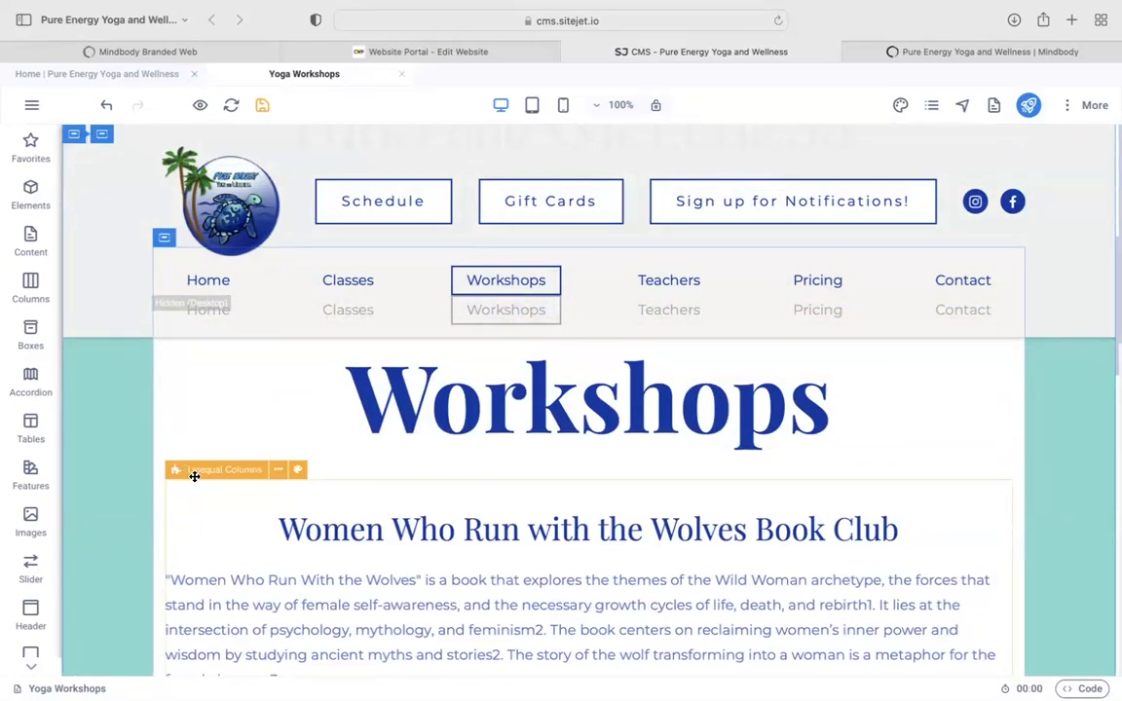
scroll(198, 556, "down", 10)
scroll(198, 557, "up", 3)
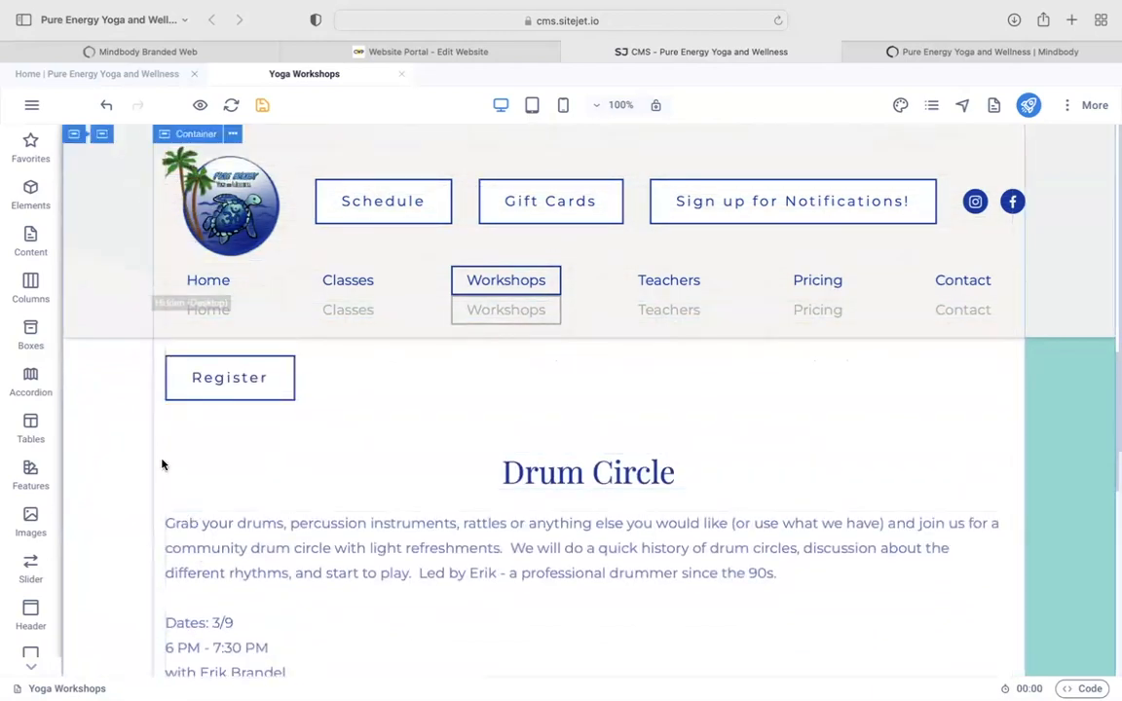
Copy the Drum Circle section on the Yoga Workshops page and paste the duplicate directly after it.
left_click(217, 413)
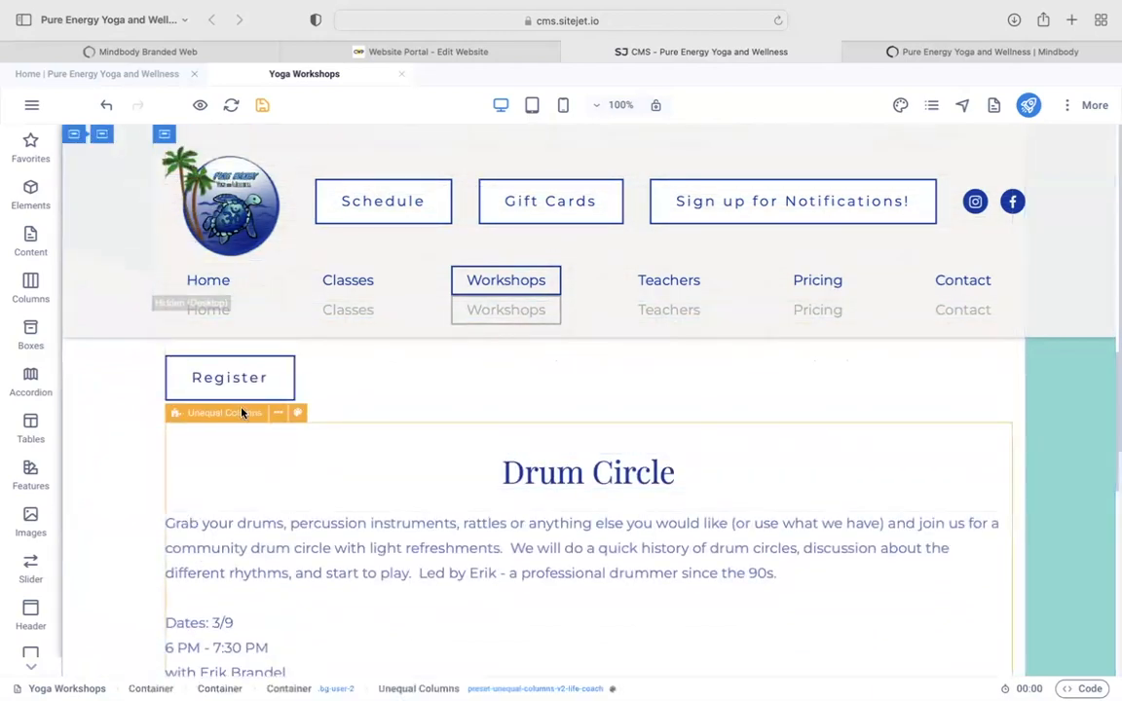
left_click(275, 414)
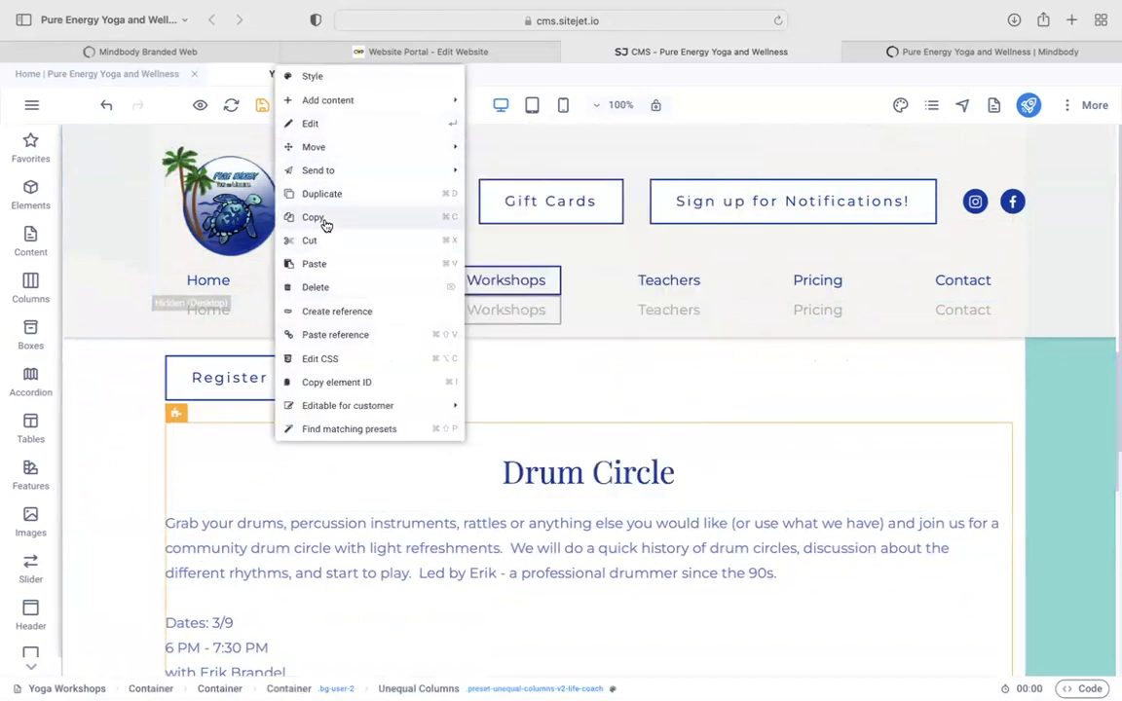
left_click(324, 218)
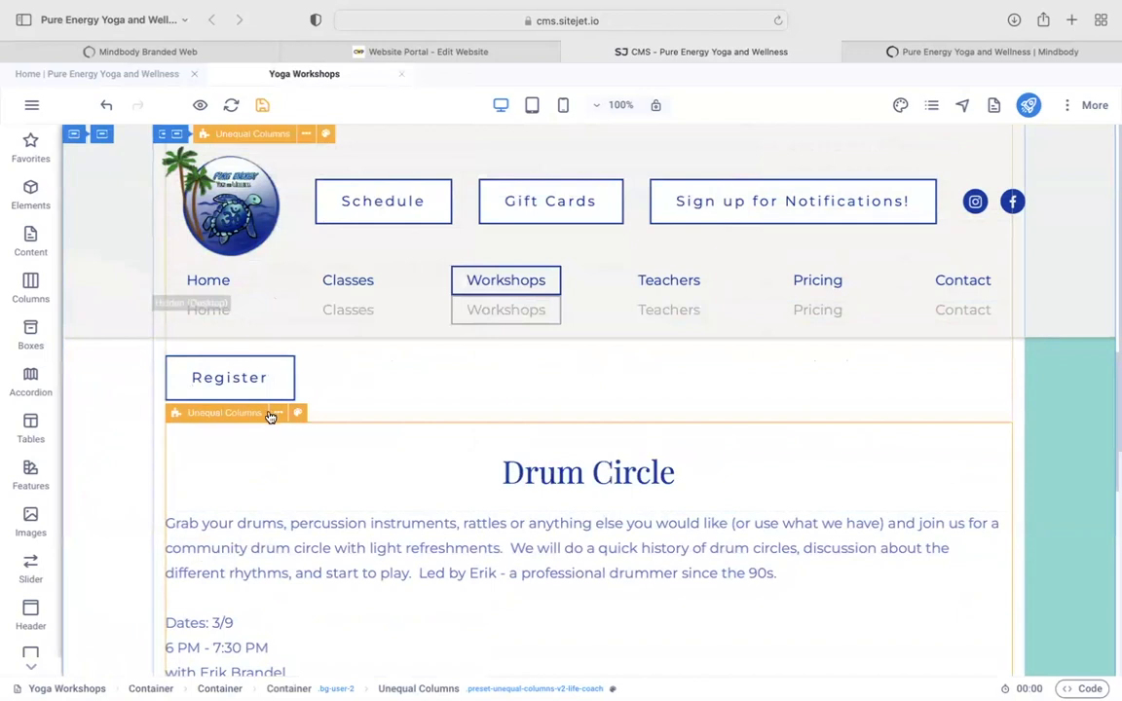
left_click(276, 416)
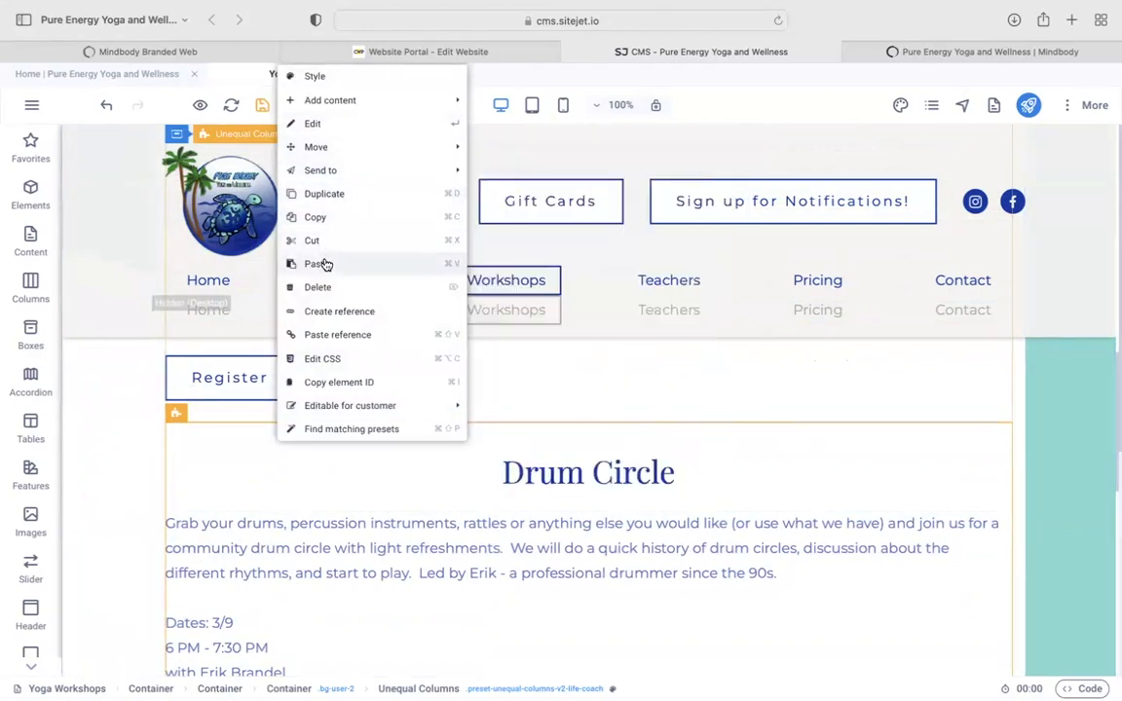
left_click(318, 264)
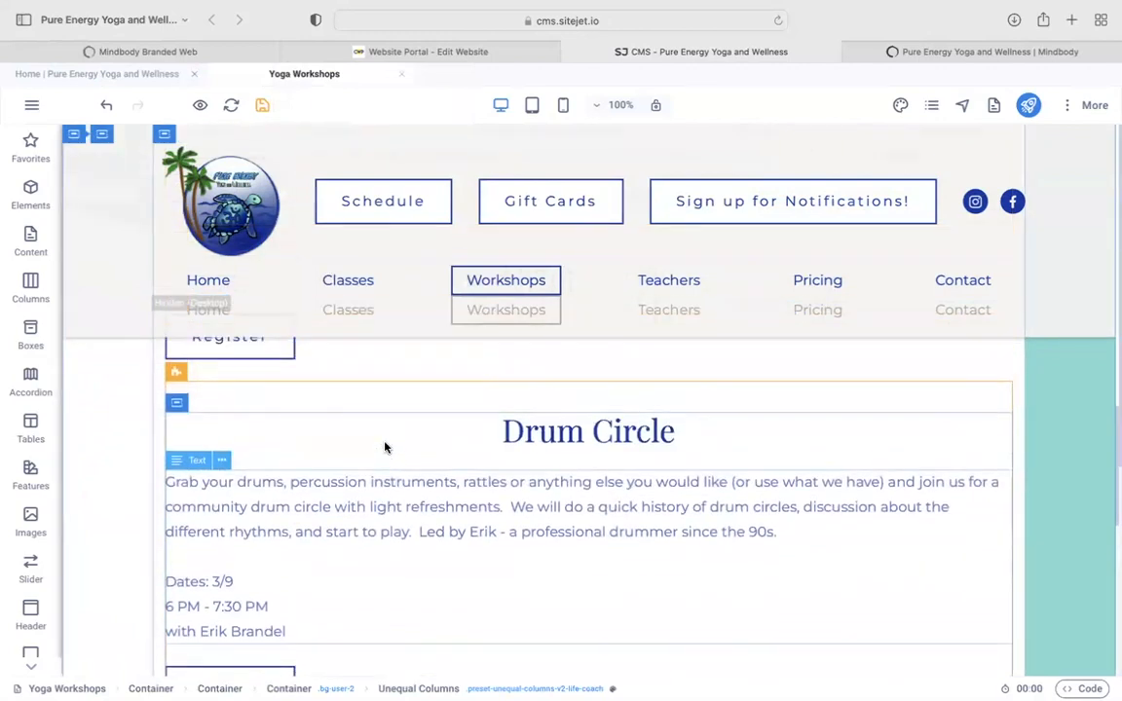
scroll(703, 471, "down", 3)
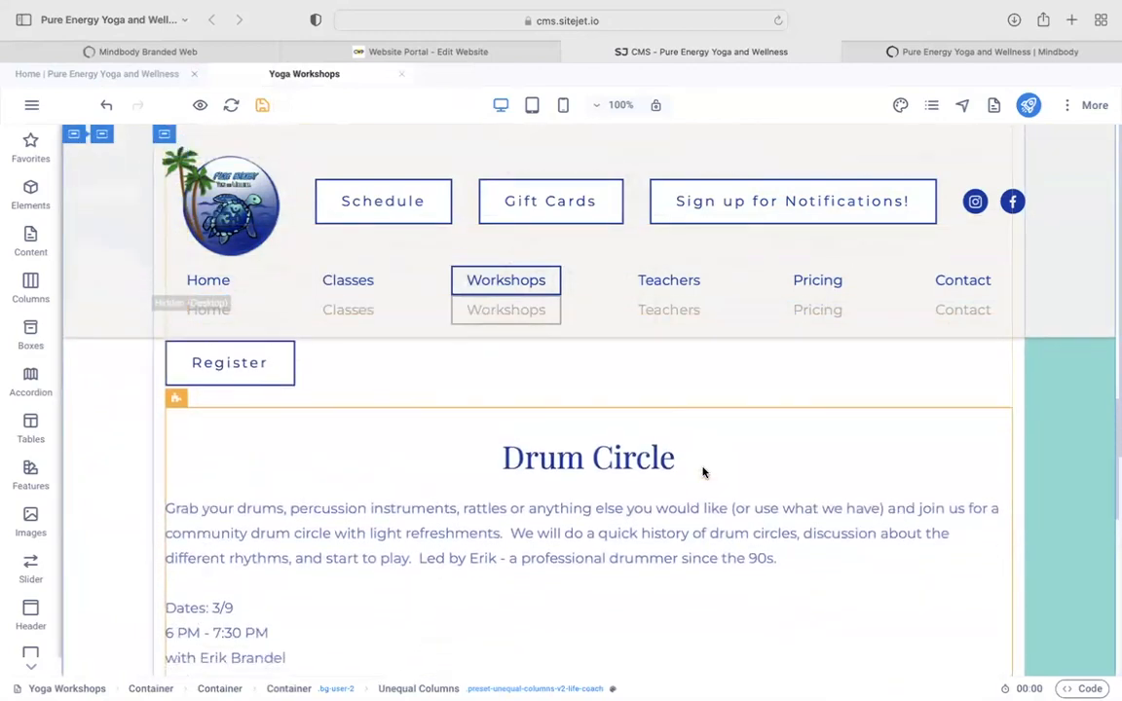
Switch to Mindbody and copy the full title of the Power Yoga Workshop course.
left_click(965, 51)
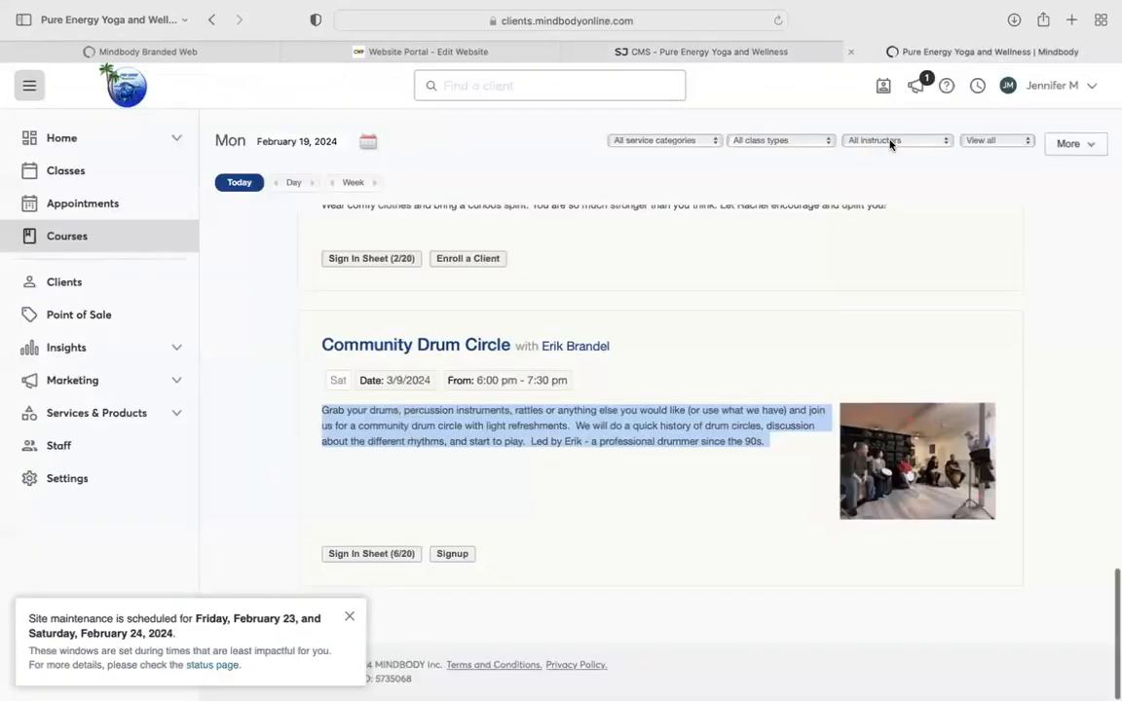
scroll(576, 443, "up", 4)
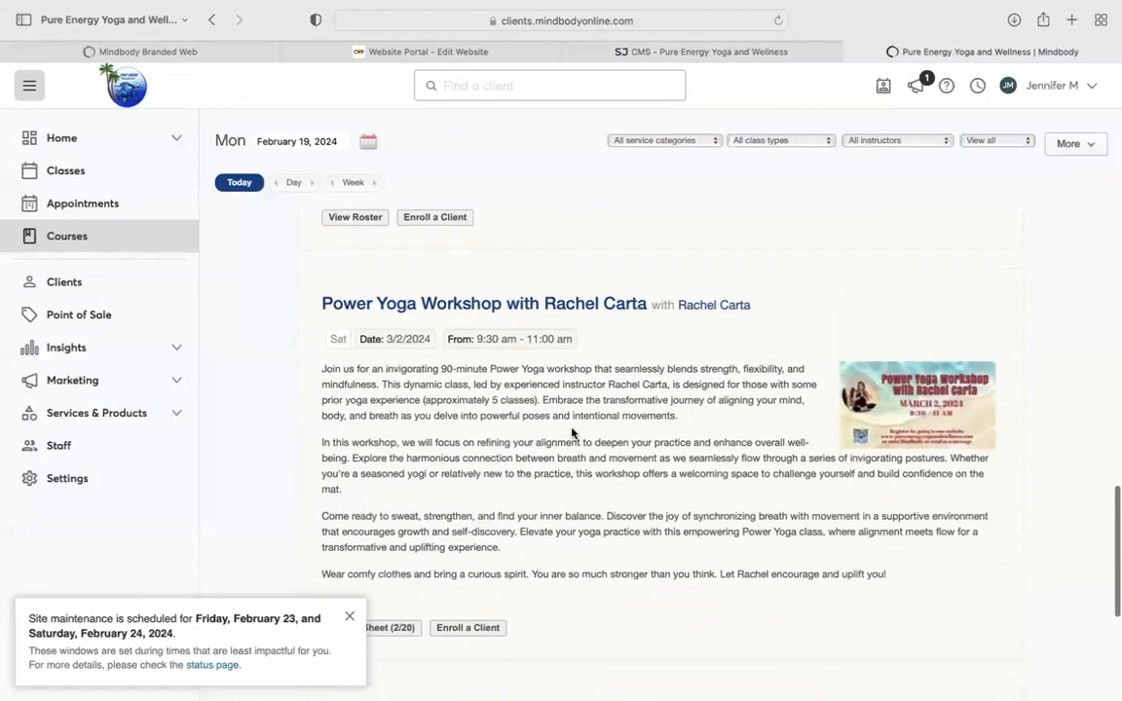
left_click_drag(649, 305, 324, 309)
key("super+c")
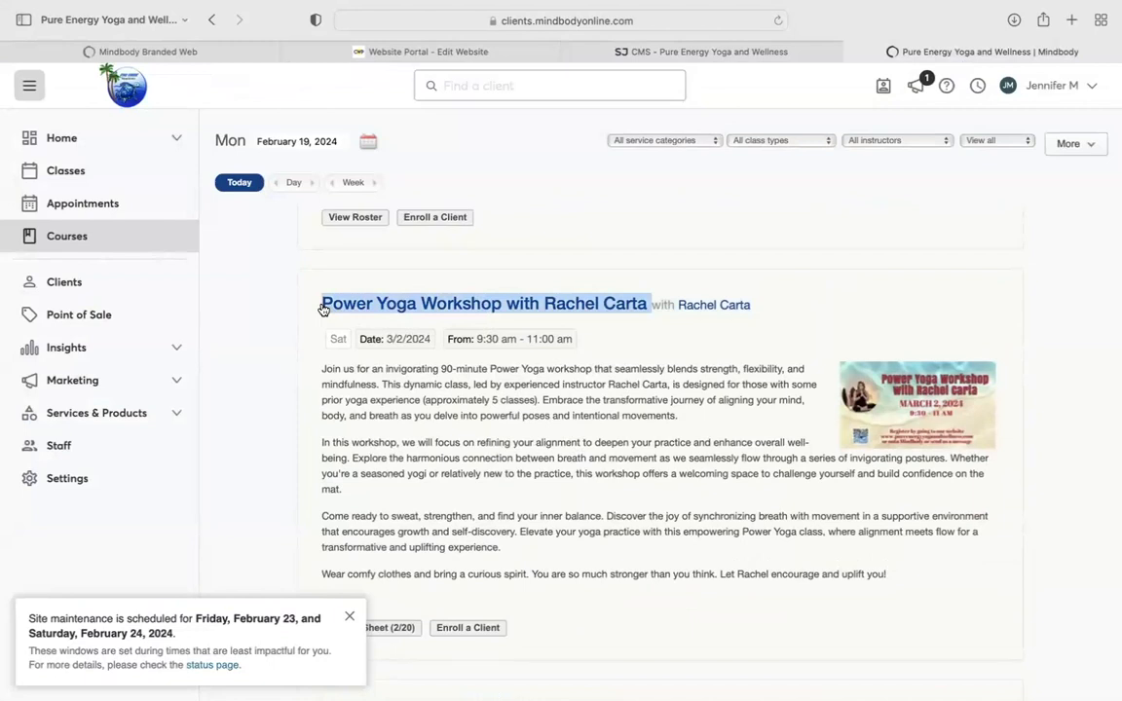
Back in the website editor, replace the duplicated section's Drum Circle heading with the copied workshop title.
left_click(719, 56)
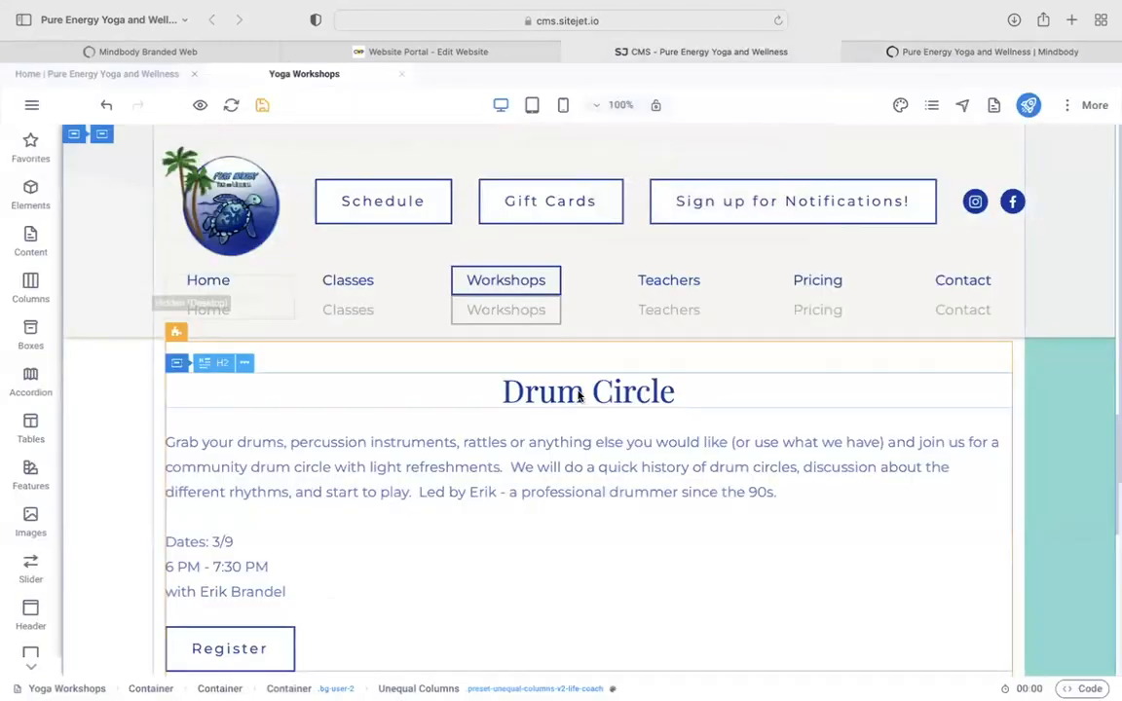
double_click(580, 394)
key("super+v")
left_click(701, 362)
Switch to Mindbody and copy all the description paragraphs of the Power Yoga Workshop course.
left_click(919, 51)
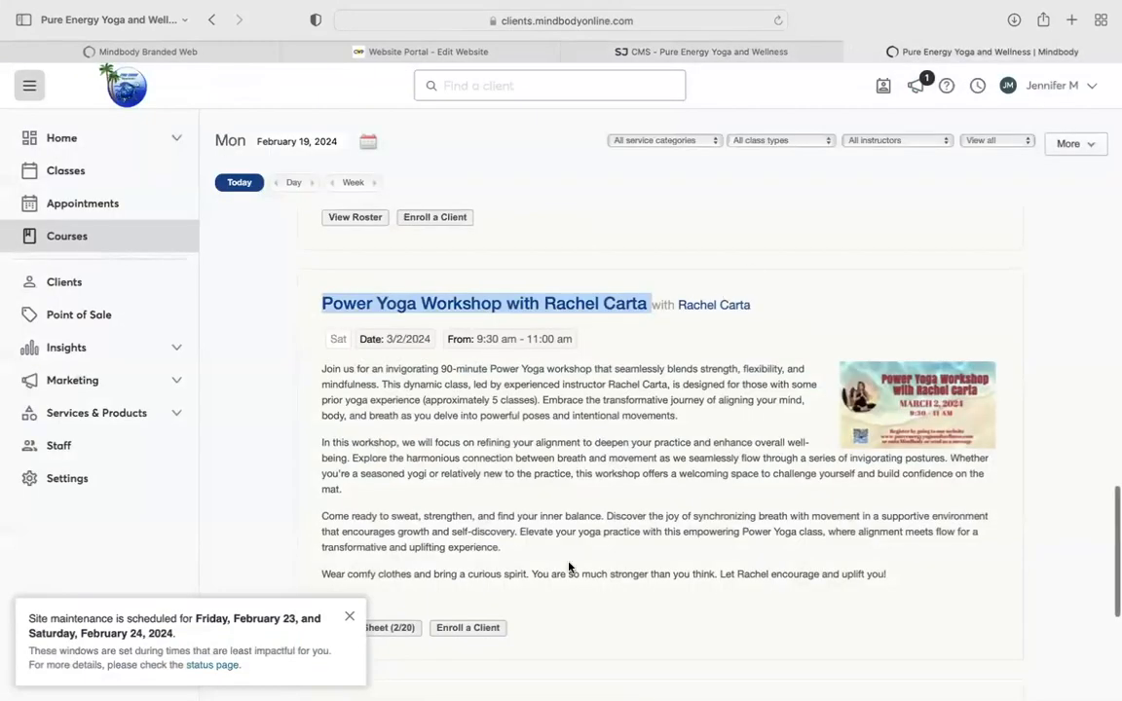
scroll(570, 571, "down", 1)
left_click_drag(897, 546, 321, 340)
key("super+c")
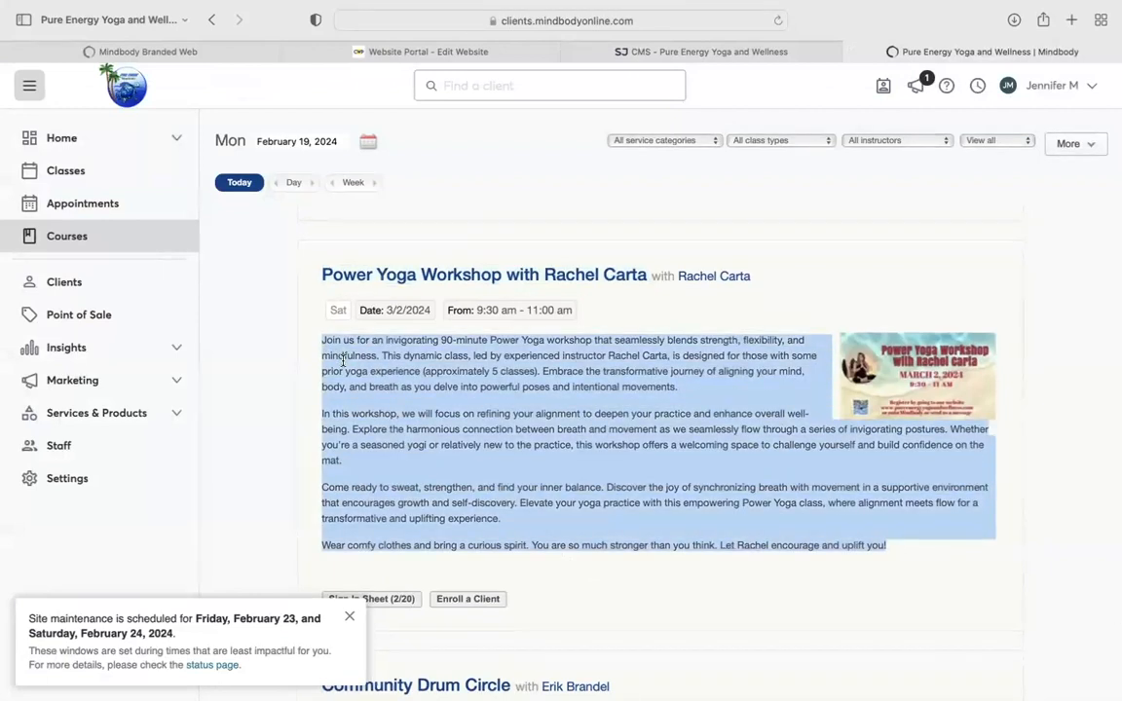
Back in the website editor, replace the duplicated section's description with the copied text, clearing its formatting and aligning it left.
left_click(638, 52)
left_click(333, 510)
left_click_drag(467, 524, 361, 448)
key("super+v")
left_click_drag(946, 582, 306, 336)
left_click(448, 343)
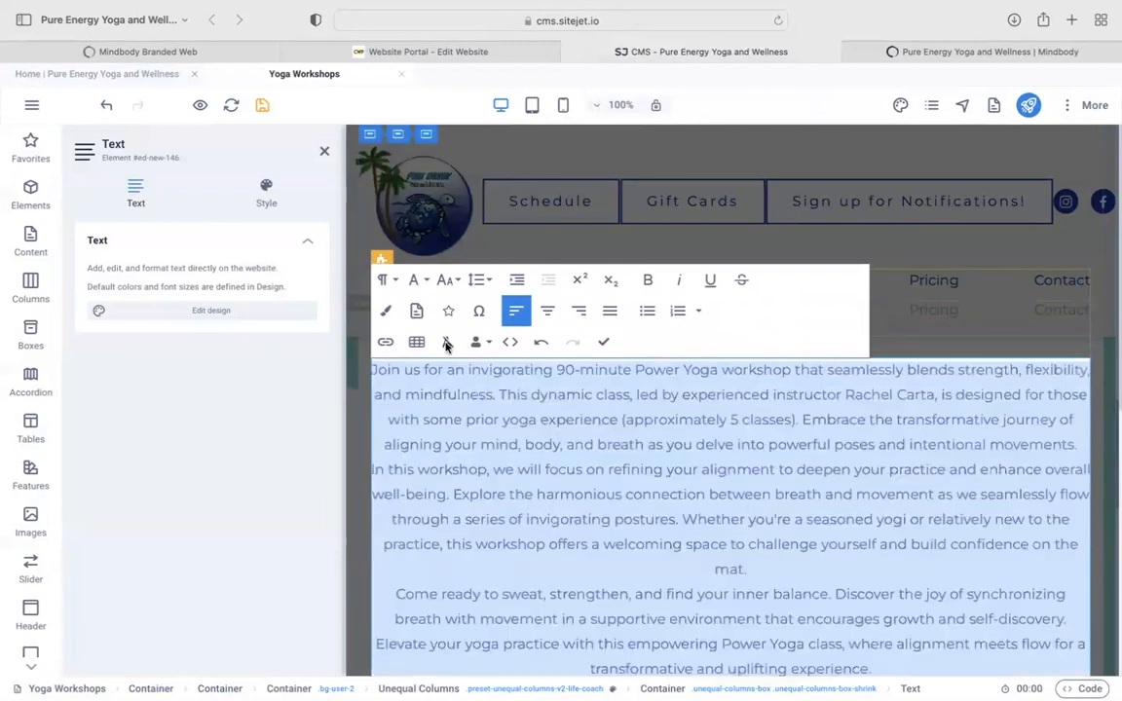
left_click(462, 438)
scroll(834, 633, "down", 1)
left_click_drag(834, 635, 429, 356)
left_click(516, 371)
scroll(514, 375, "down", 3)
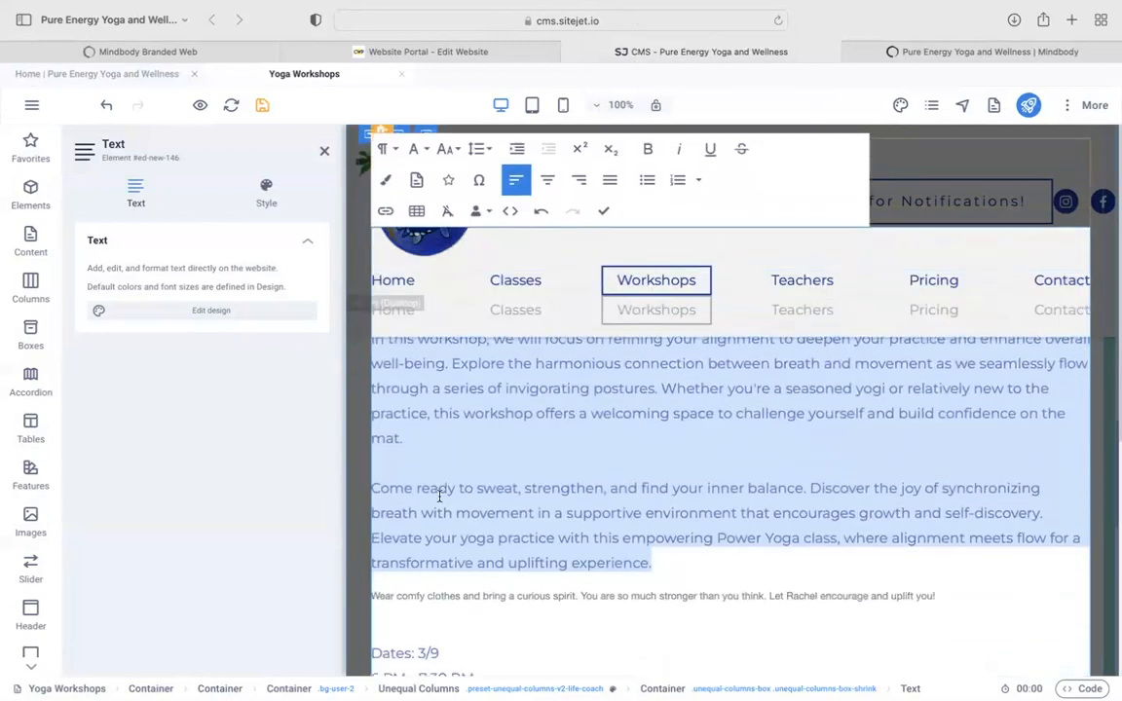
Restyle the closing "Wear comfy clothes" paragraph as left-aligned Normal text without its pasted formatting, and apply the text changes.
triple_click(514, 594)
left_click(392, 147)
left_click(397, 177)
left_click(390, 147)
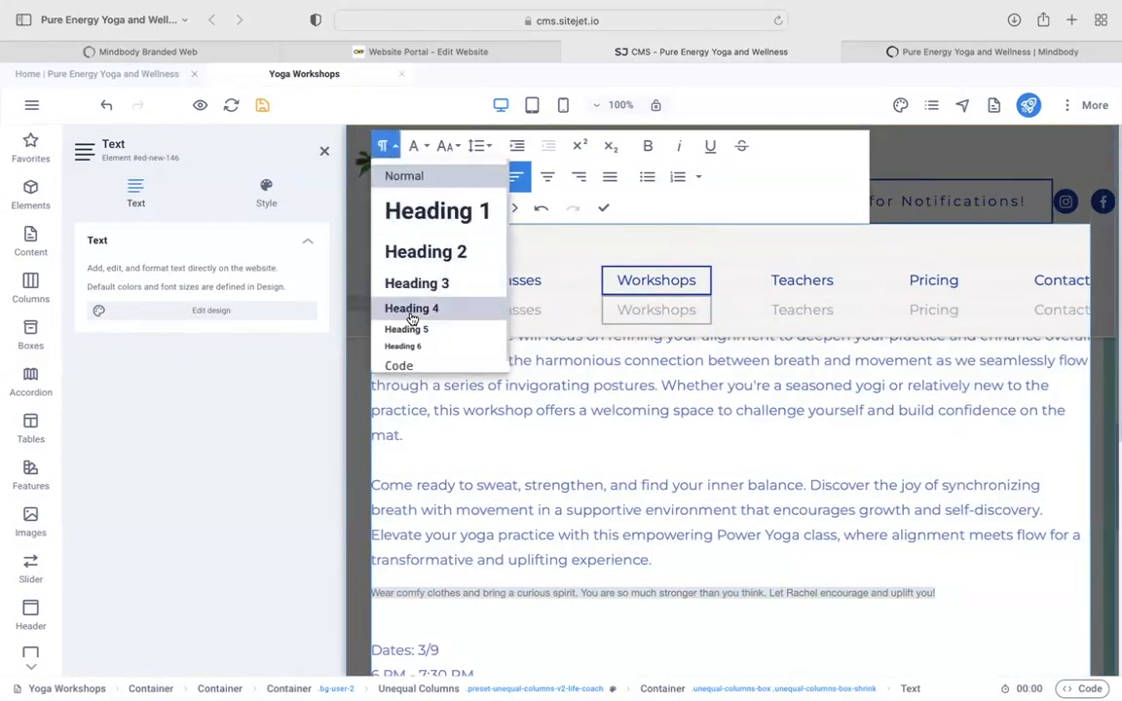
left_click(408, 308)
left_click(447, 209)
left_click(388, 148)
left_click(397, 177)
left_click_drag(820, 649, 417, 596)
left_click(516, 185)
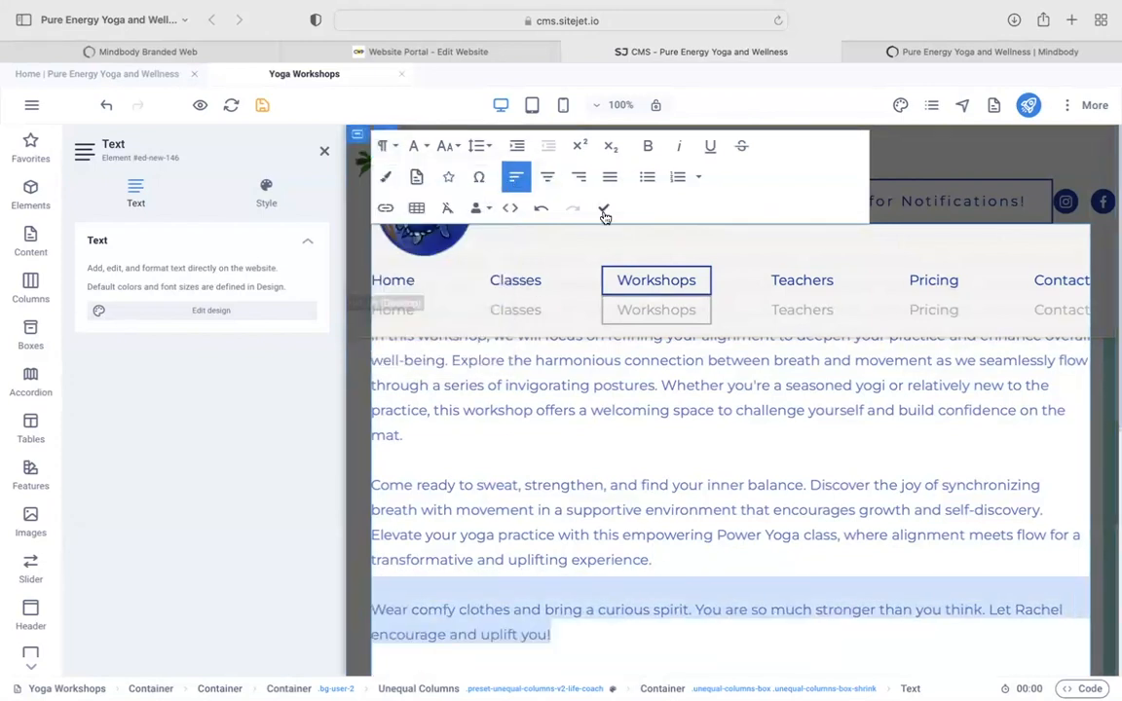
left_click(605, 211)
scroll(501, 531, "down", 2)
Switch to Mindbody and copy the instructor's name of the Power Yoga Workshop course.
left_click(938, 51)
scroll(548, 470, "down", 1)
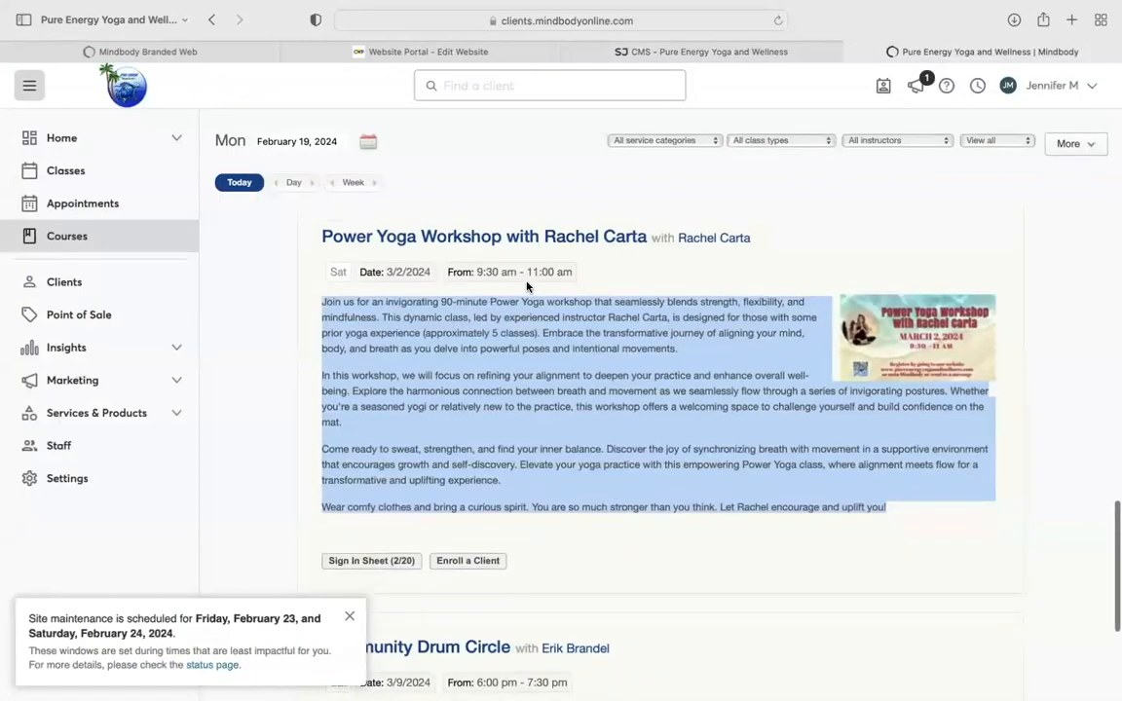
left_click_drag(751, 238, 681, 238)
key("ctrl+c")
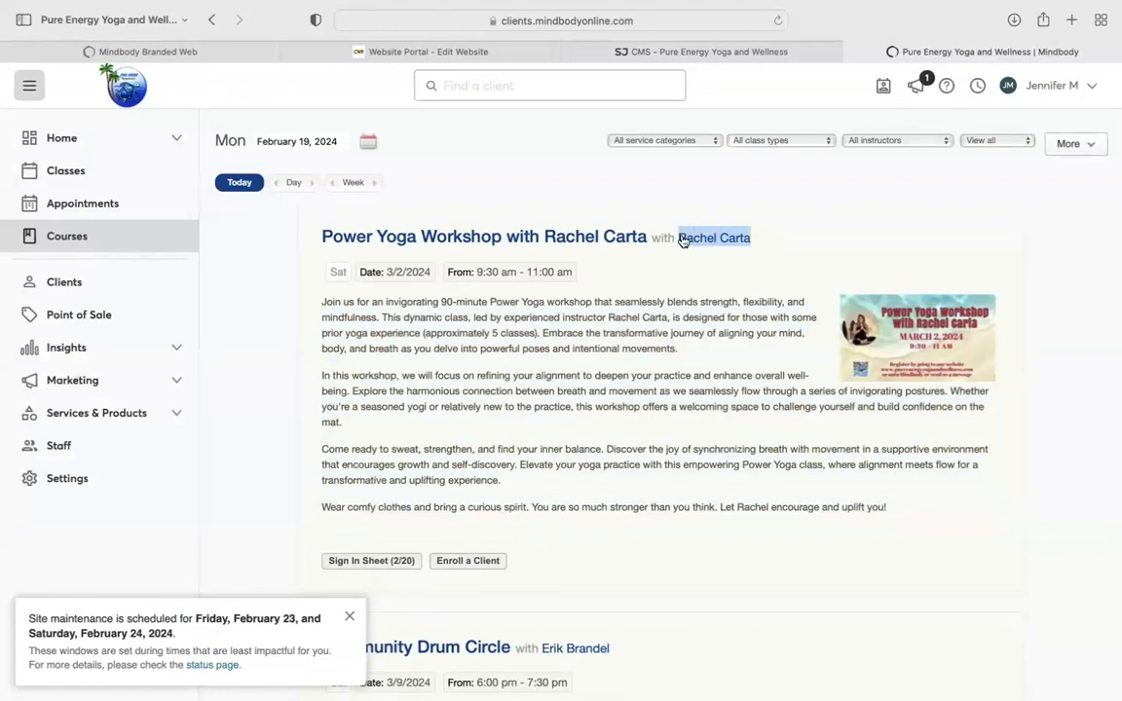
Back in the website editor, set the Power Yoga Workshop date to 3/2 and its time to 9:30 AM - 11 AM.
left_click(709, 51)
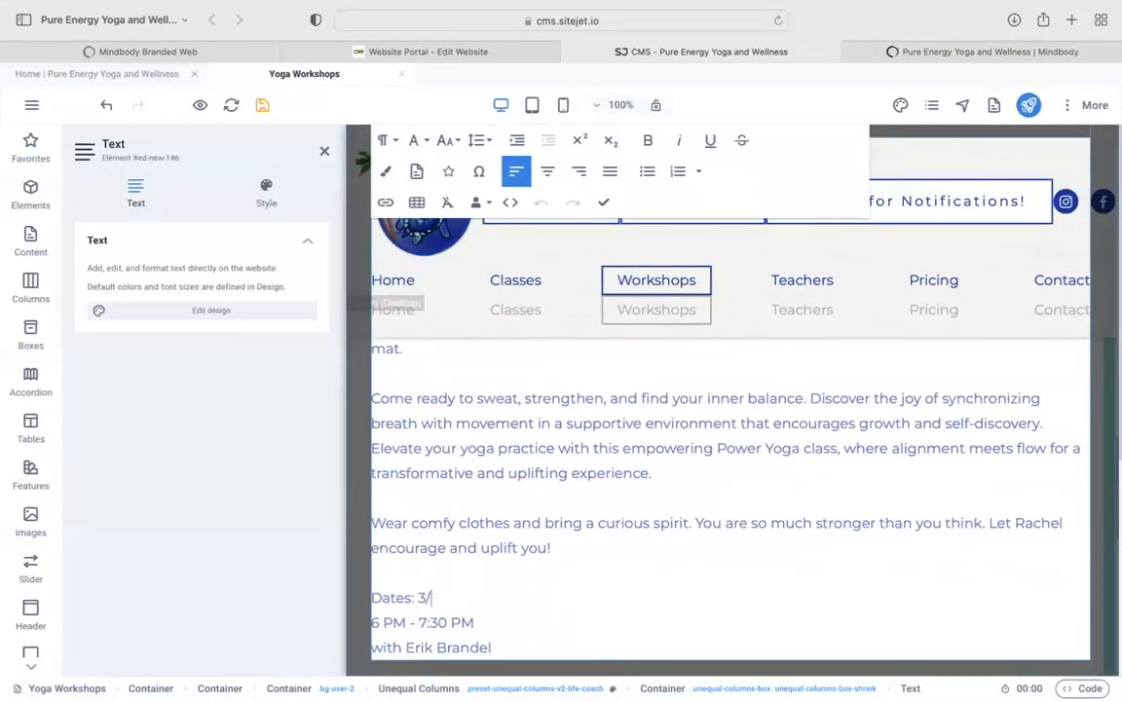
type("9:30 AM - ")
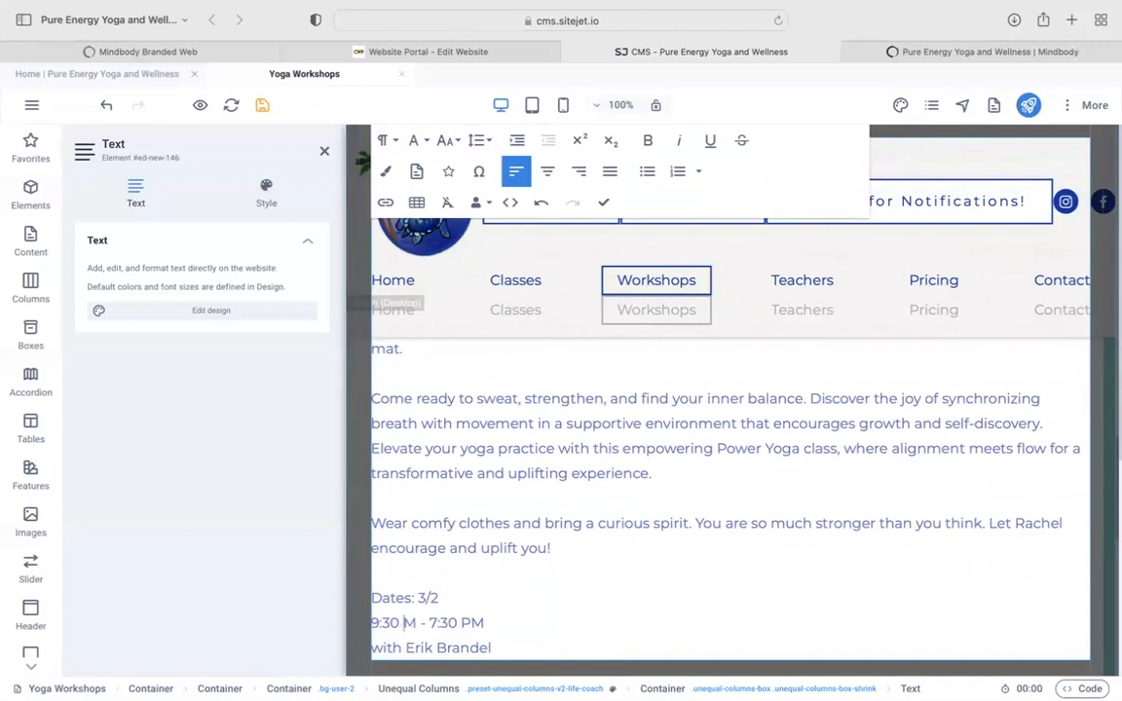
type("11 AM")
Replace the instructor's name in the Power Yoga section with the copied one, clear its formatting, and apply and save the changes.
left_click_drag(492, 649, 409, 650)
key("ctrl+v")
left_click(447, 203)
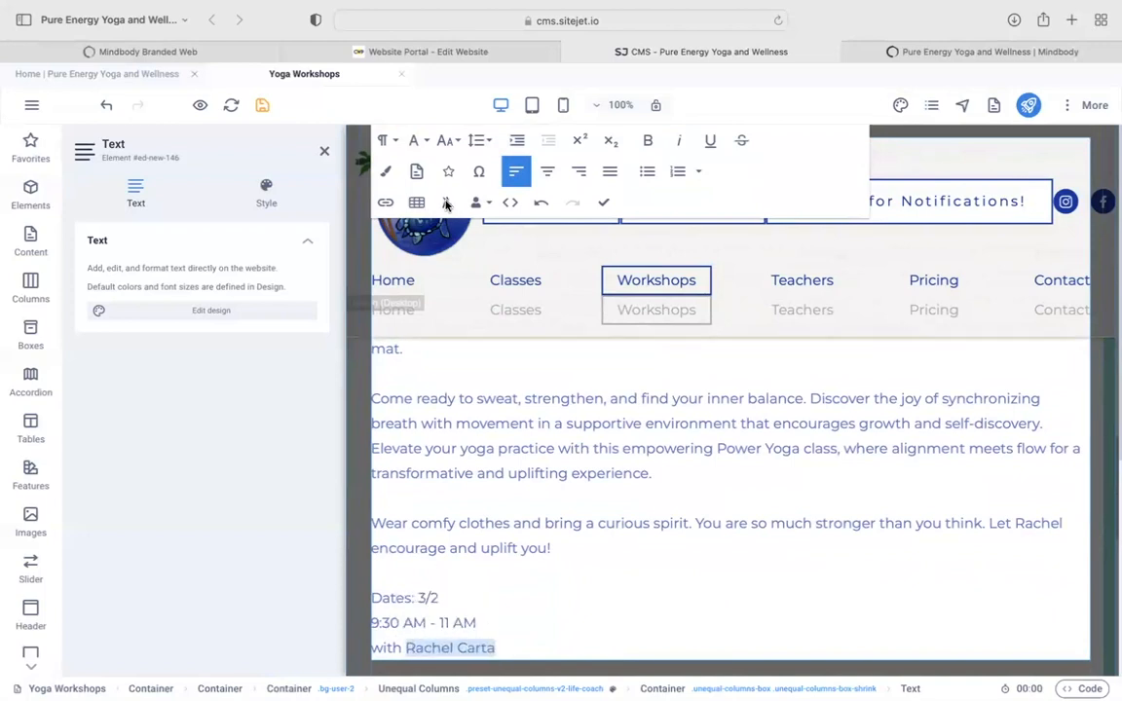
left_click(606, 204)
left_click(262, 105)
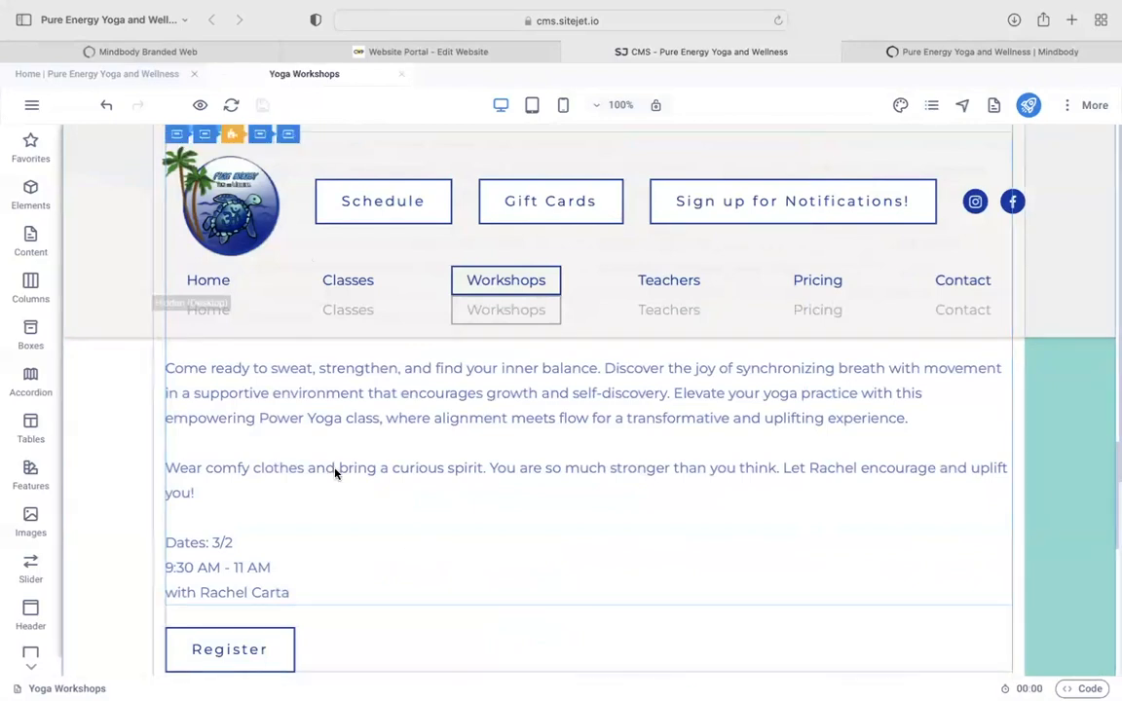
Move the Power Yoga Workshop section above Drum Circle by cutting it and pasting it after the Book Club section.
scroll(336, 471, "up", 3)
scroll(353, 521, "up", 2)
left_click(177, 424)
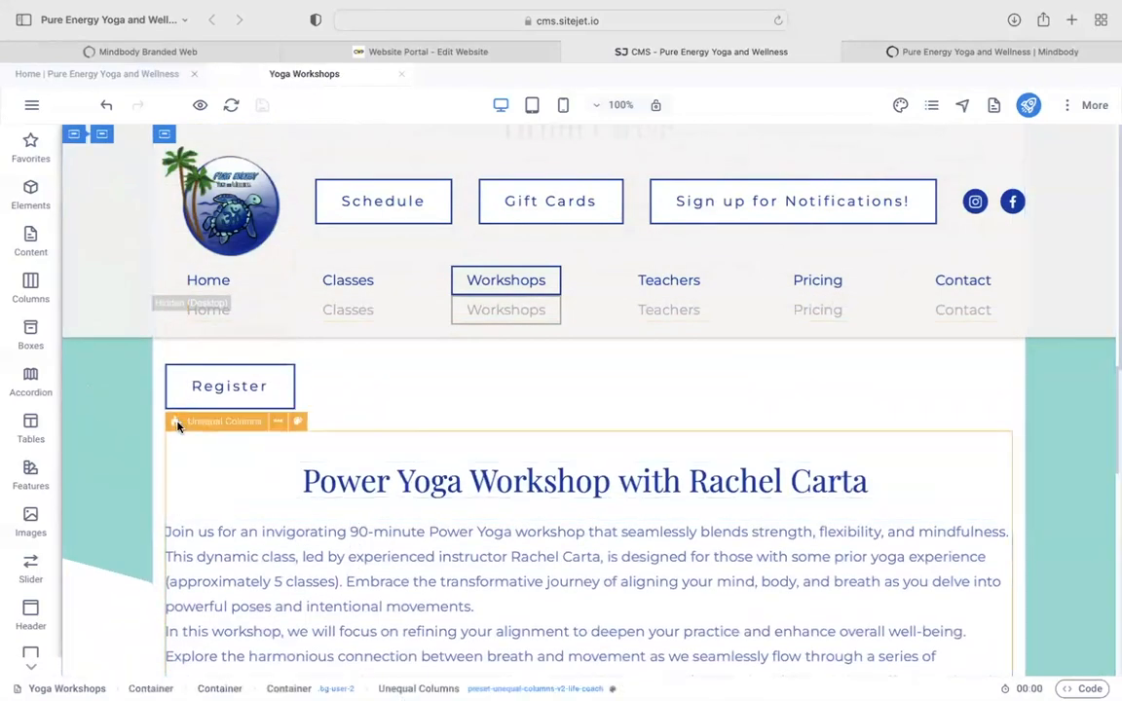
left_click(280, 426)
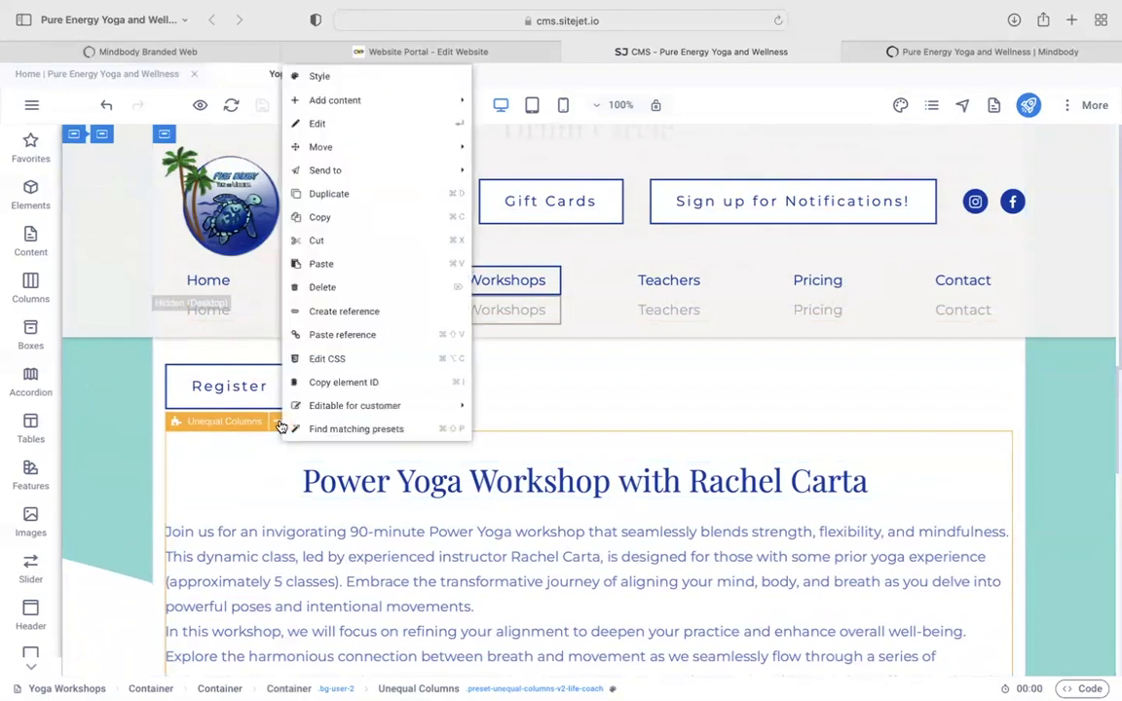
left_click(321, 243)
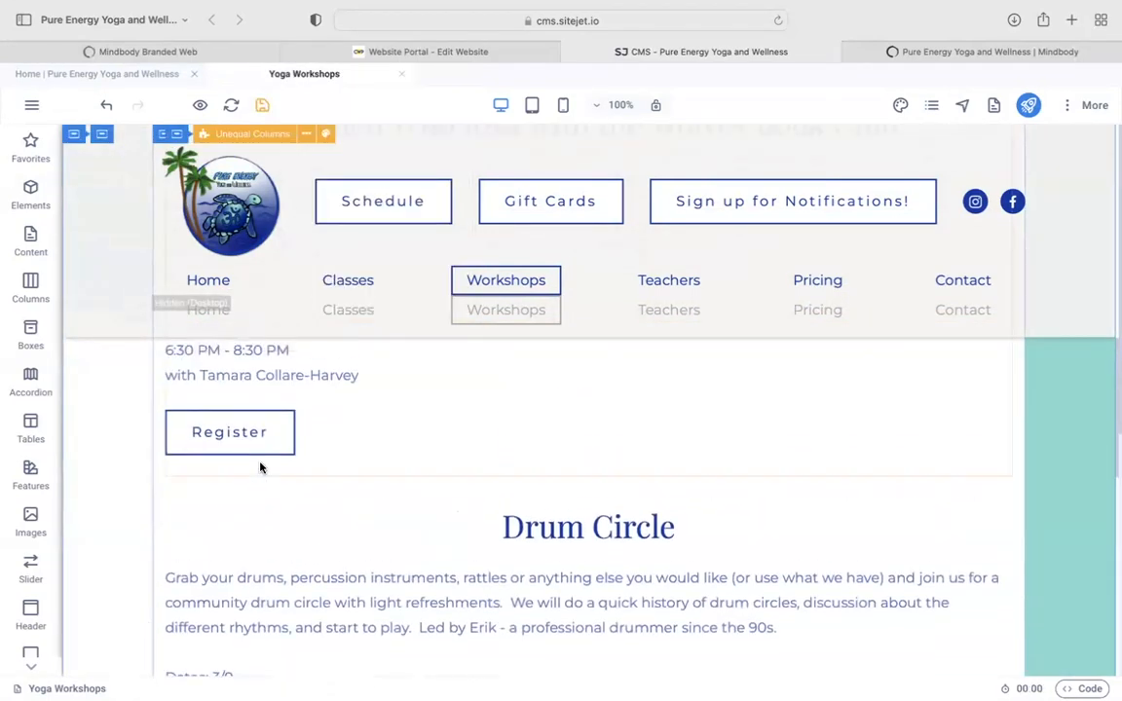
left_click(329, 510)
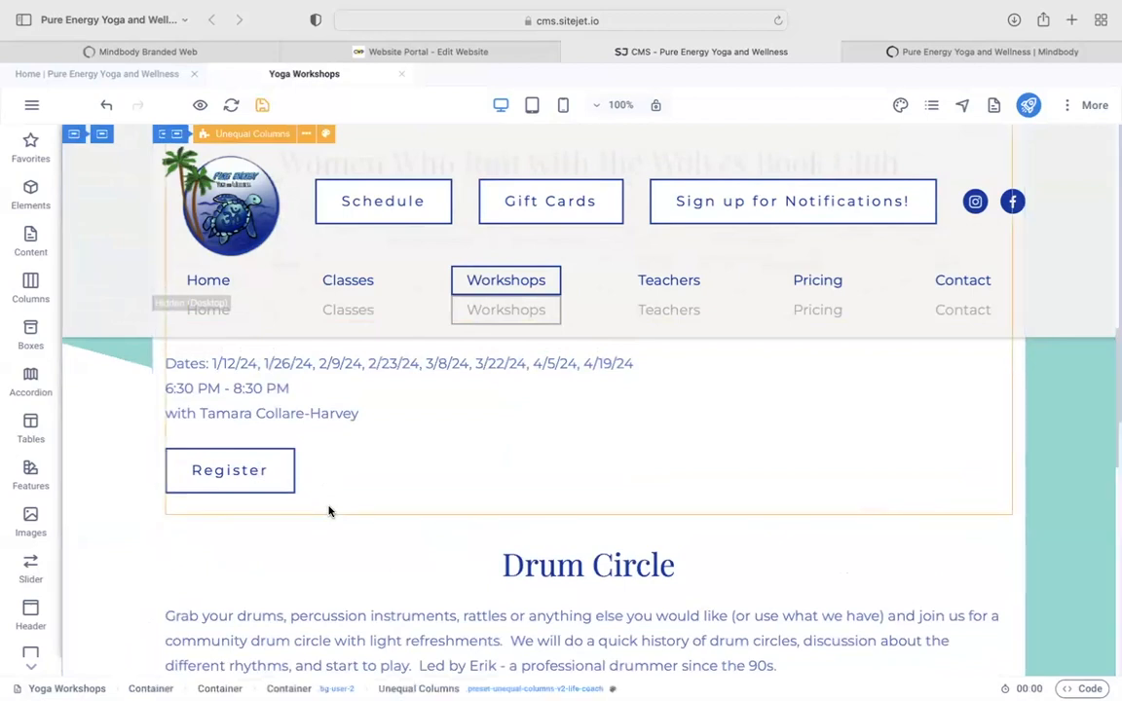
right_click(328, 511)
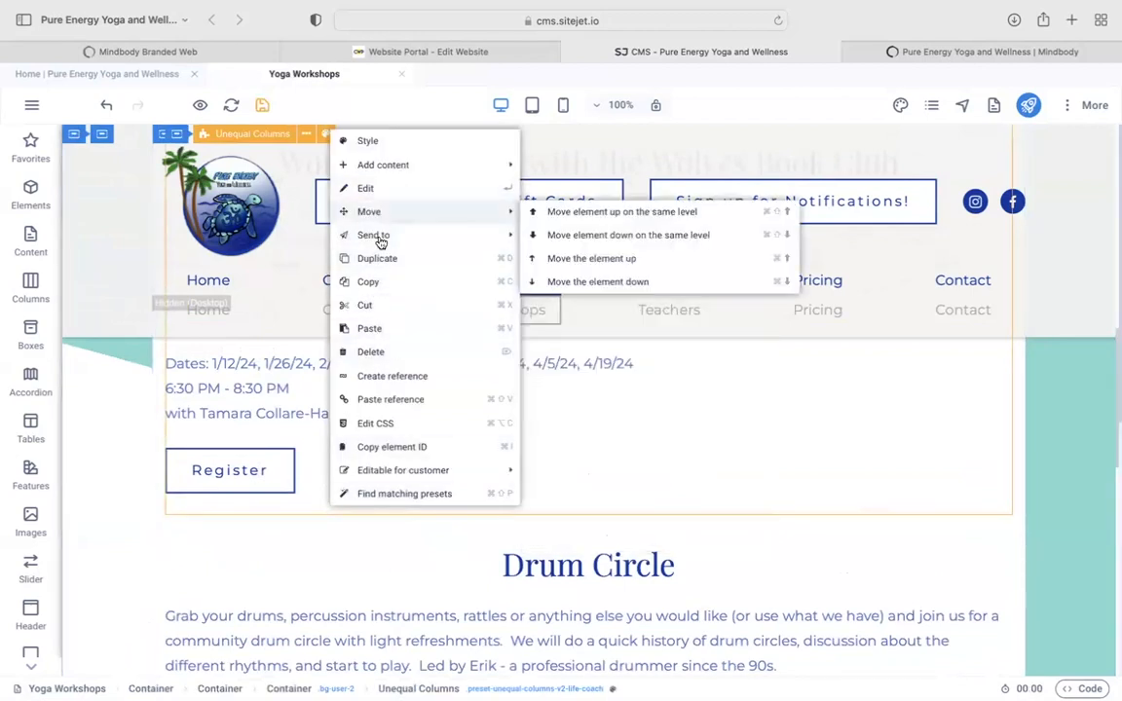
left_click(372, 328)
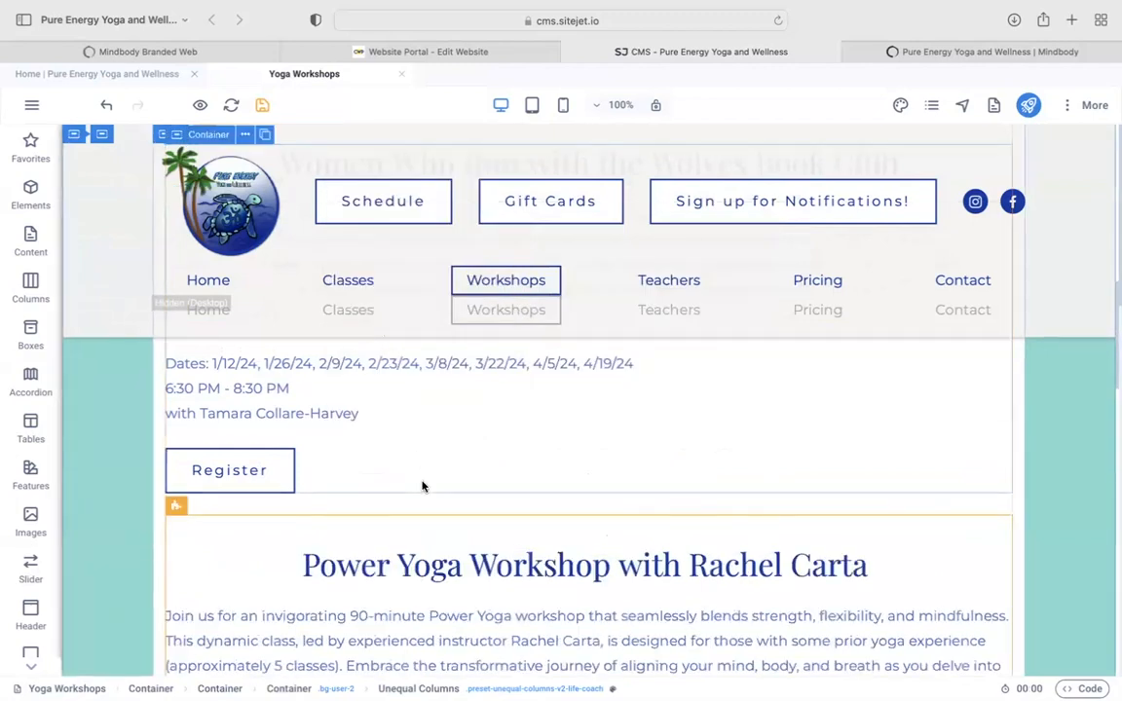
scroll(439, 506, "down", 8)
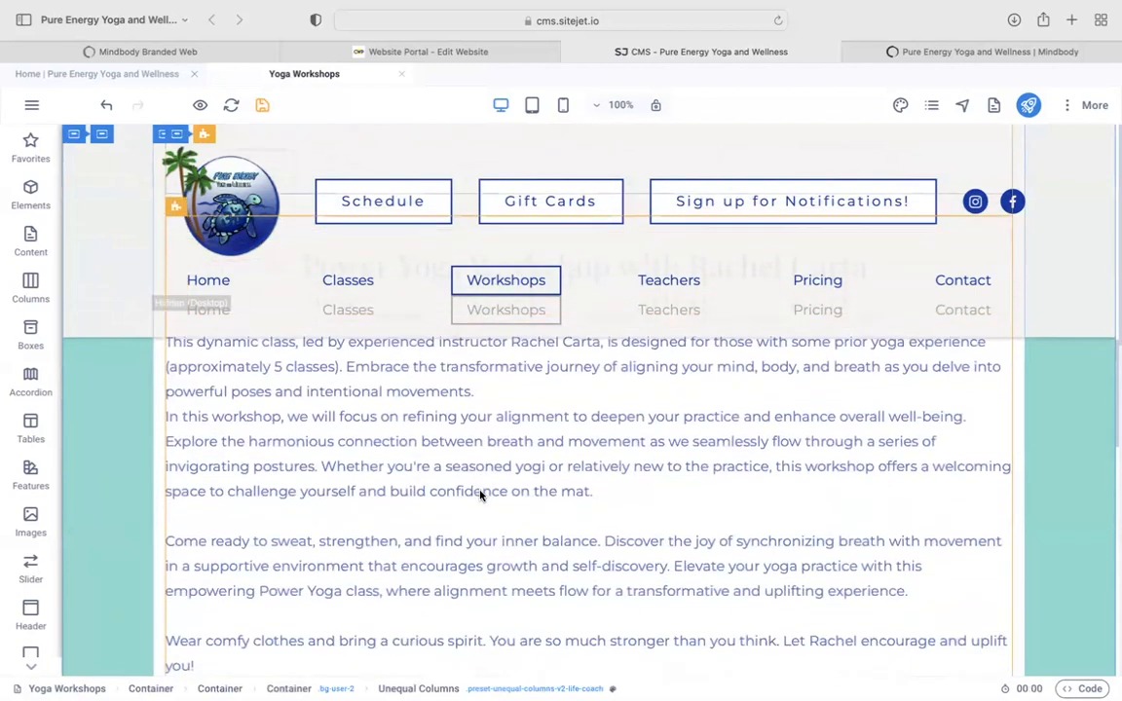
scroll(243, 527, "up", 8)
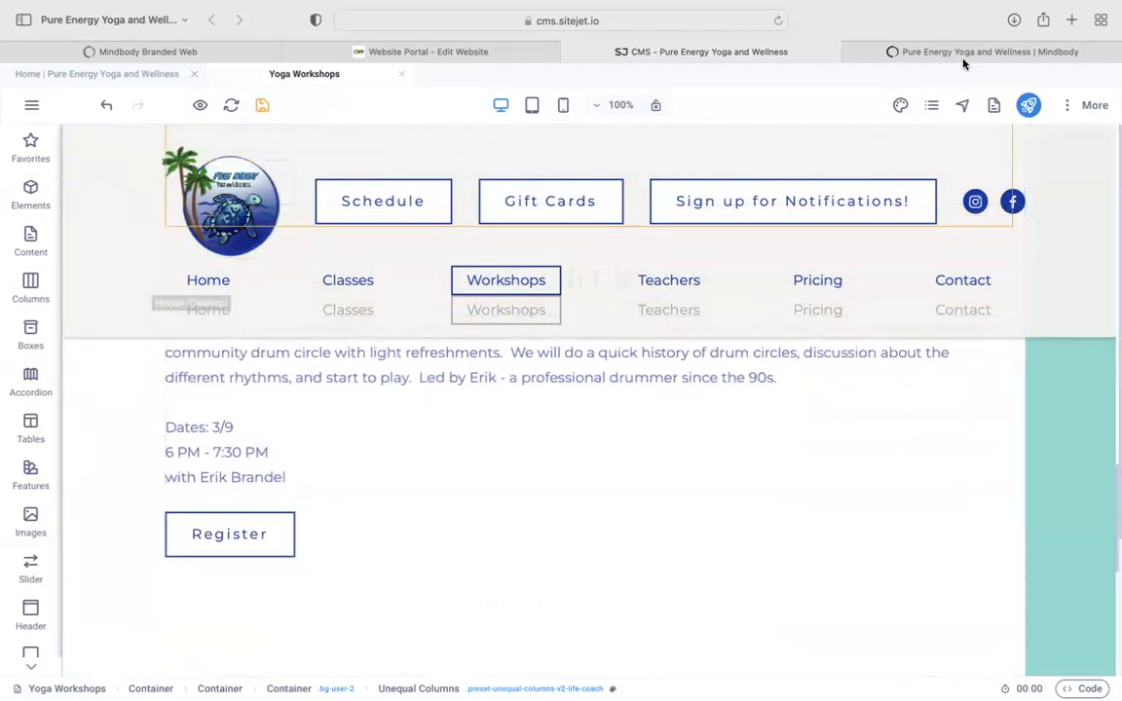
Switch to Mindbody and select all the description paragraphs of the Pure Energy Sound Bath course.
left_click(882, 52)
scroll(693, 421, "up", 1)
scroll(693, 420, "down", 2)
scroll(692, 421, "up", 6)
left_click_drag(826, 520, 322, 350)
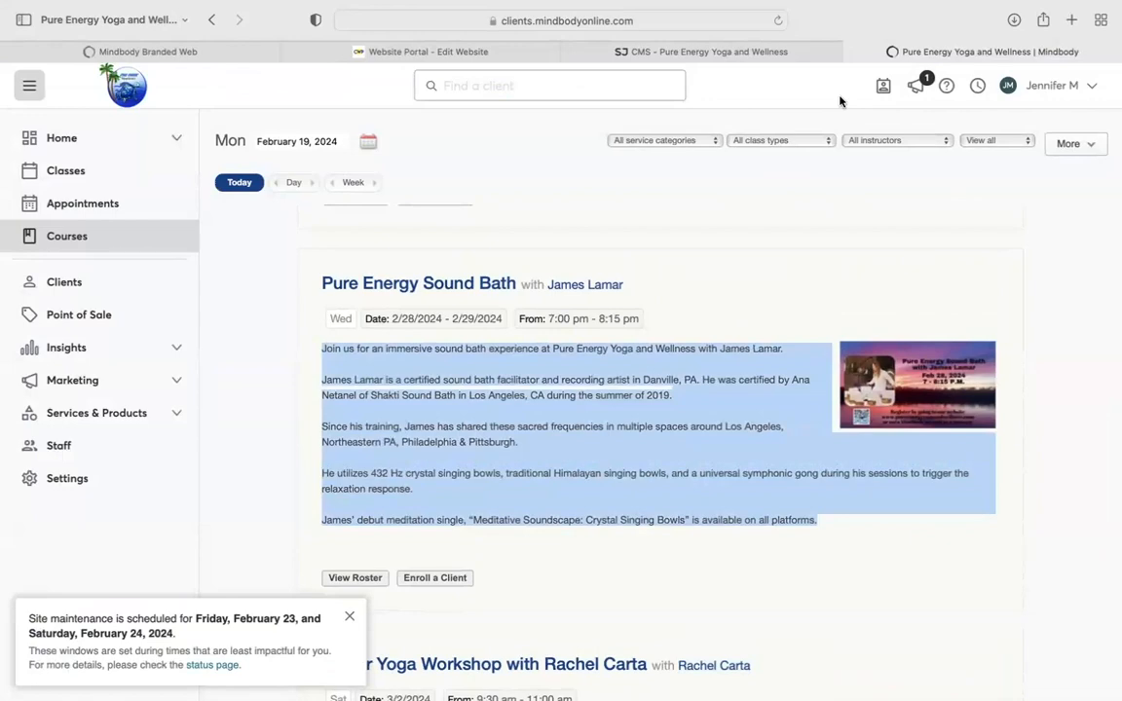
Back in the website editor, copy the whole Power Yoga Workshop section.
left_click(779, 52)
scroll(472, 534, "up", 8)
scroll(469, 537, "down", 1)
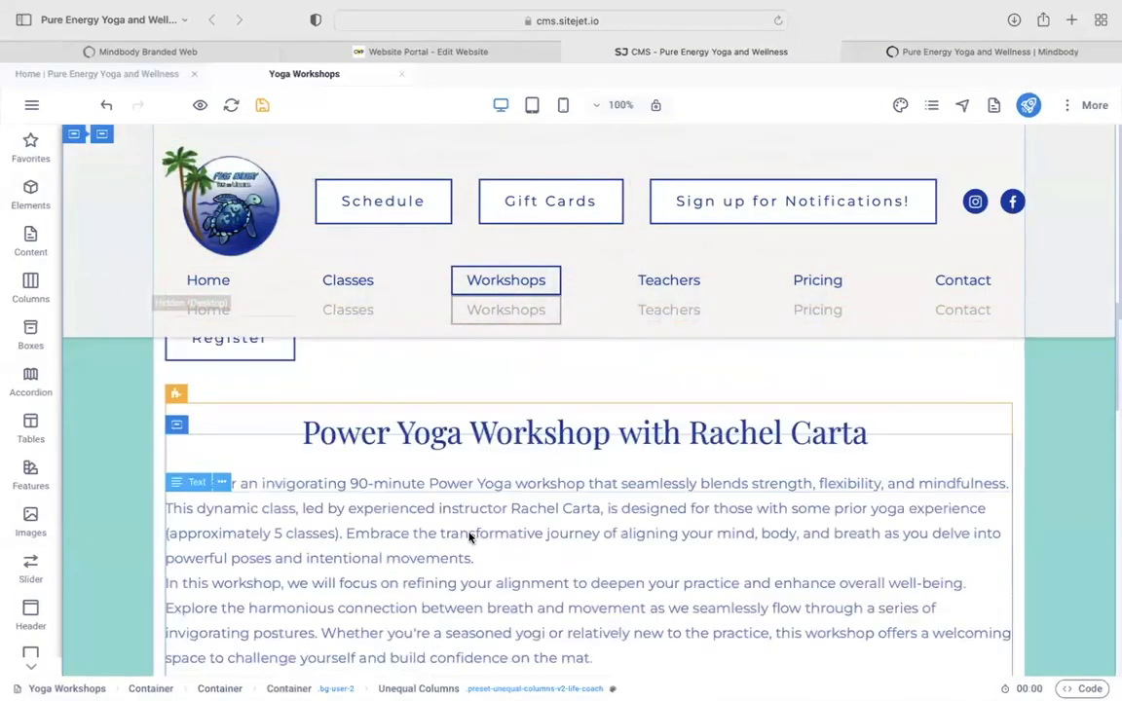
scroll(469, 536, "up", 1)
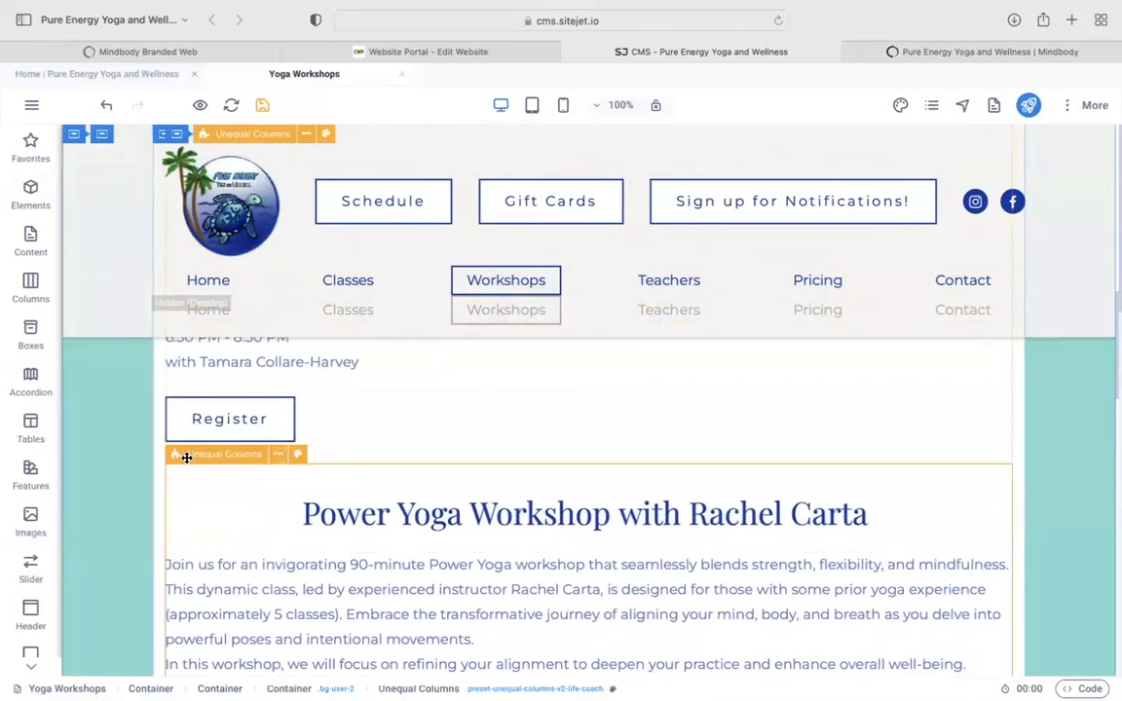
left_click(278, 456)
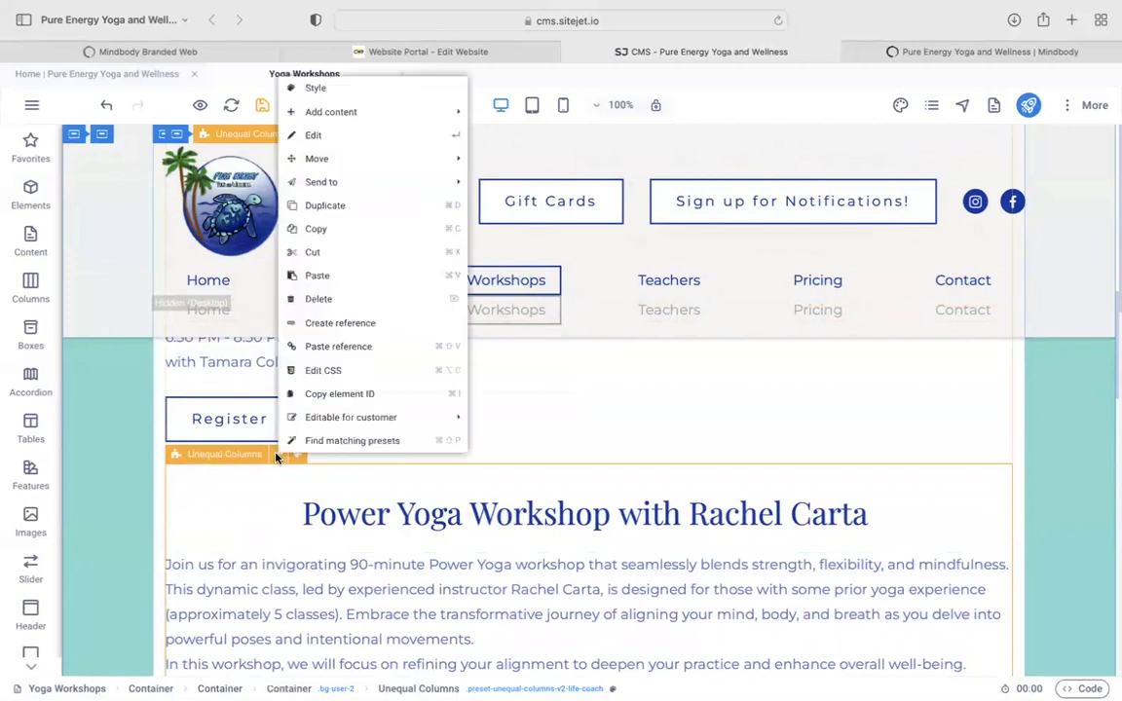
left_click(321, 228)
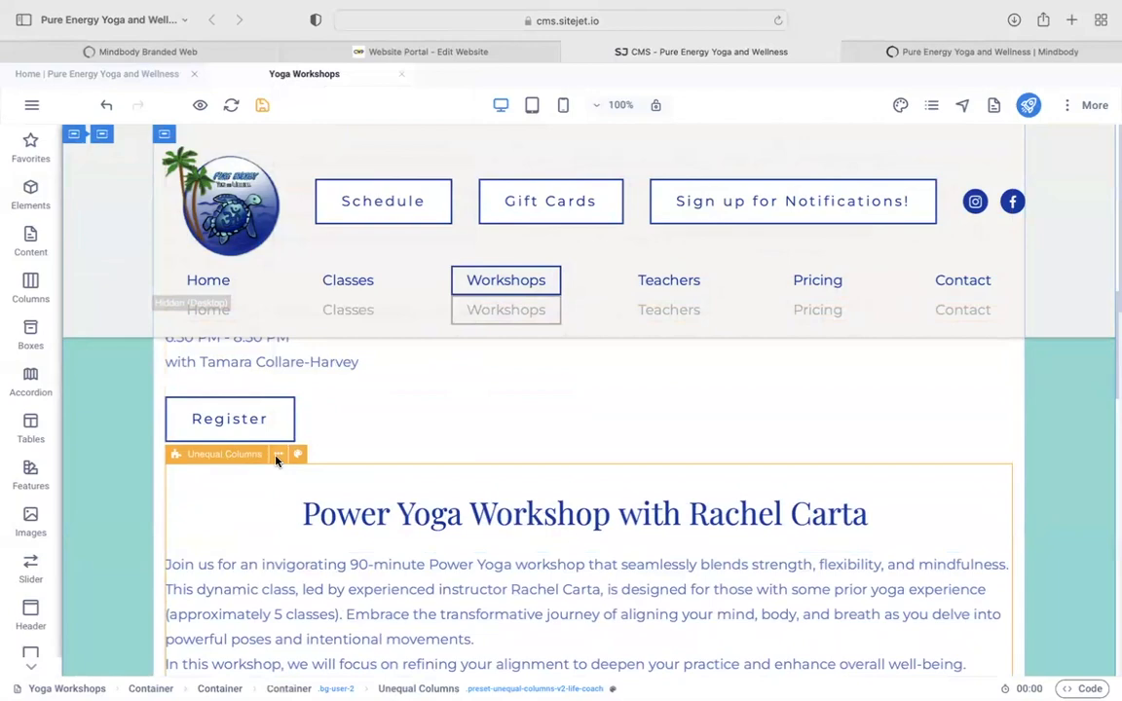
Paste the copied section beside the existing Power Yoga Workshop section as the base for another workshop.
left_click(278, 456)
left_click(316, 279)
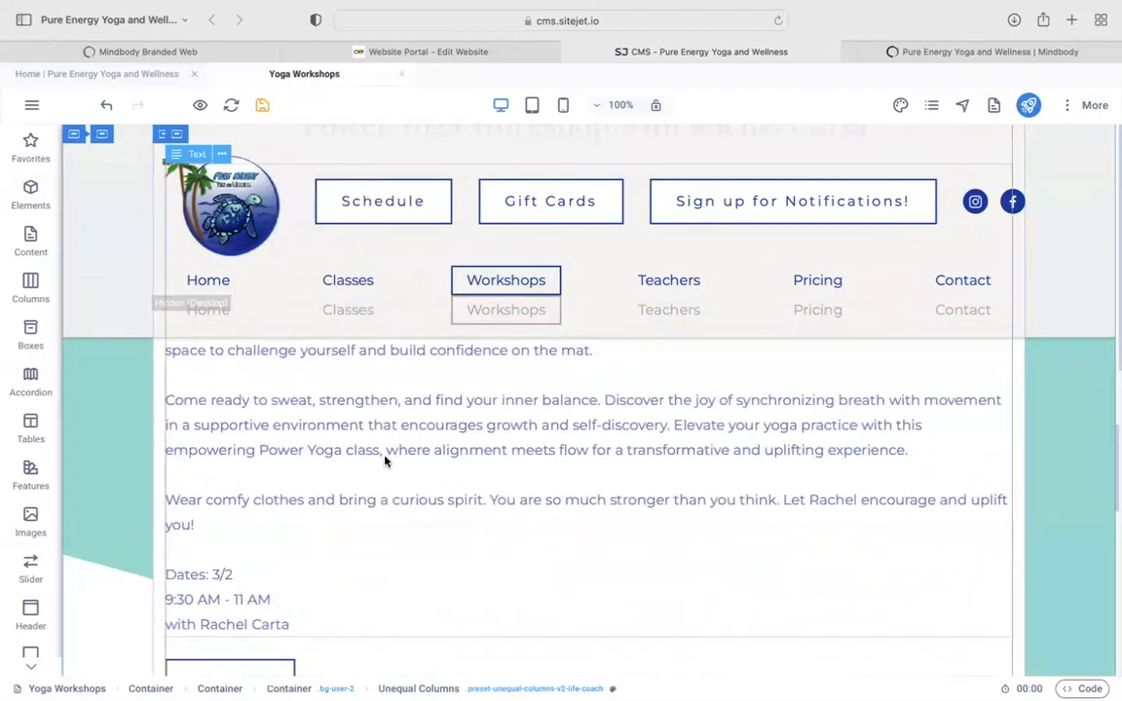
scroll(429, 463, "up", 5)
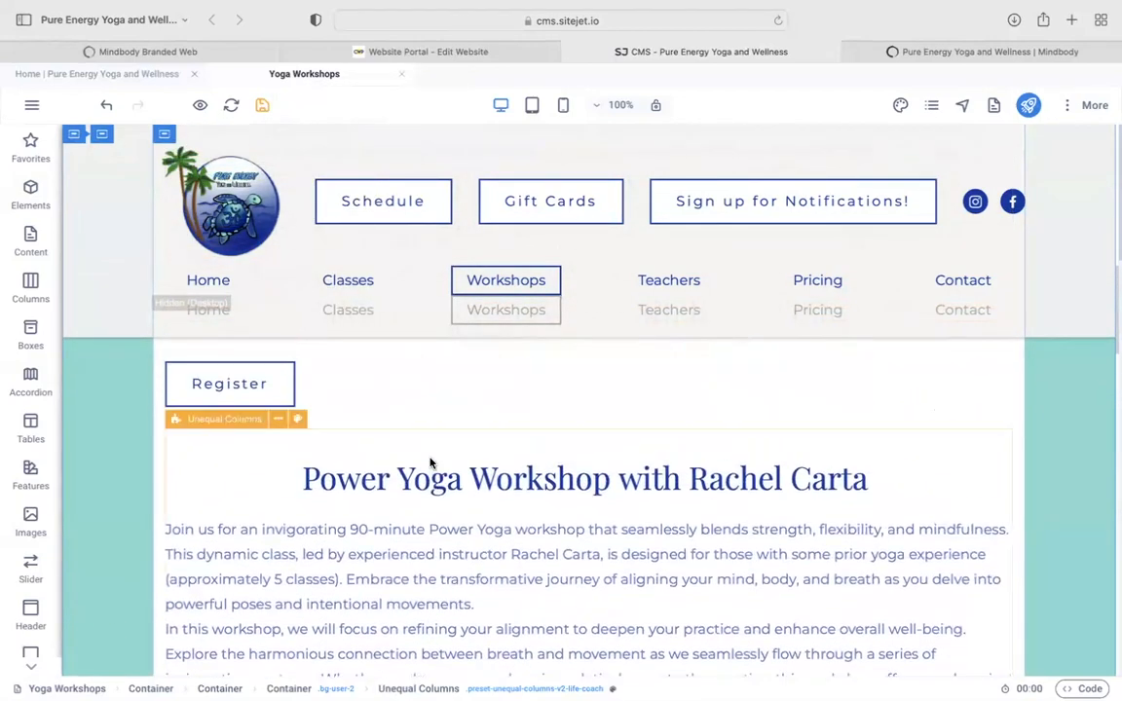
Copy the Pure Energy Sound Bath course title from Mindbody and replace the duplicated section's headline with it in the website editor.
left_click(974, 51)
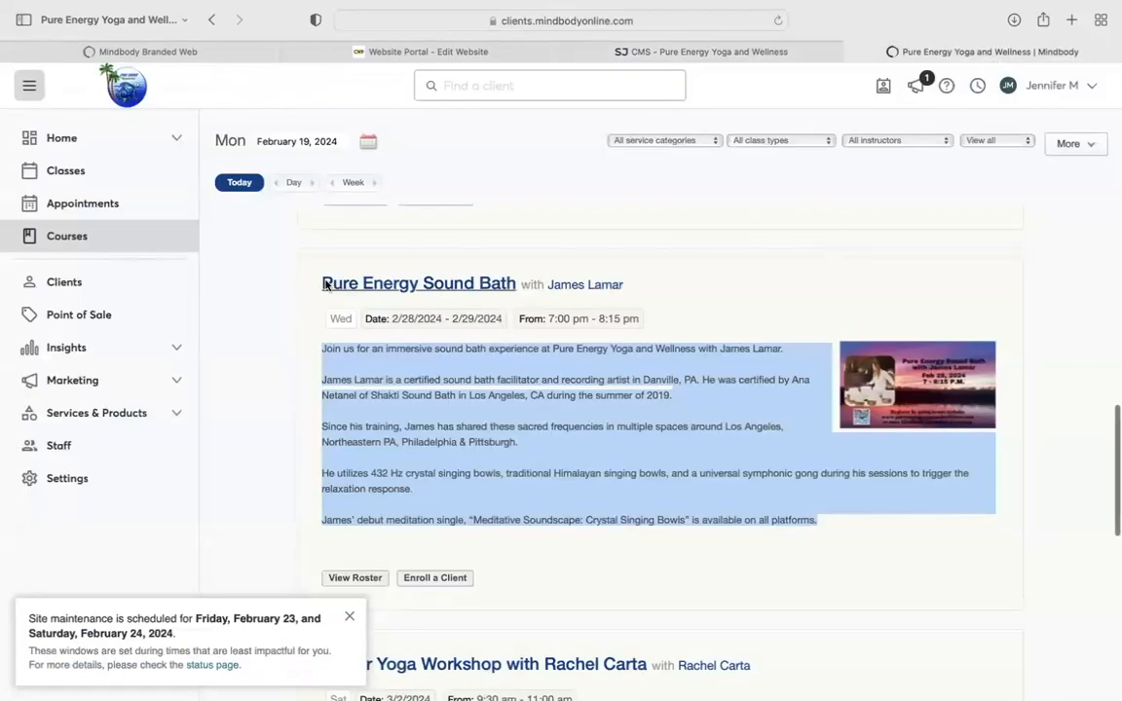
left_click_drag(518, 274, 322, 286)
left_click(751, 46)
scroll(513, 499, "up", 2)
scroll(513, 499, "down", 2)
triple_click(531, 451)
key("super+v")
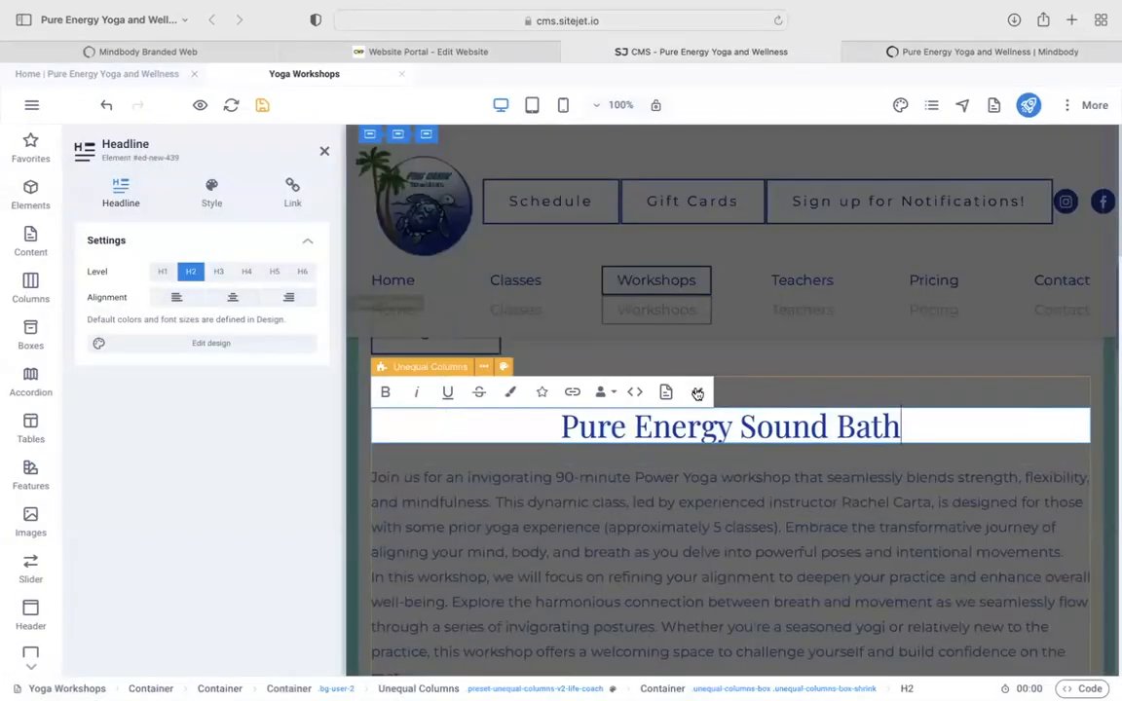
left_click(696, 392)
Replace the instructor's name in the Sound Bath section with the one copied from Mindbody, clear its formatting, and apply the change.
left_click(883, 52)
left_click_drag(629, 288, 547, 284)
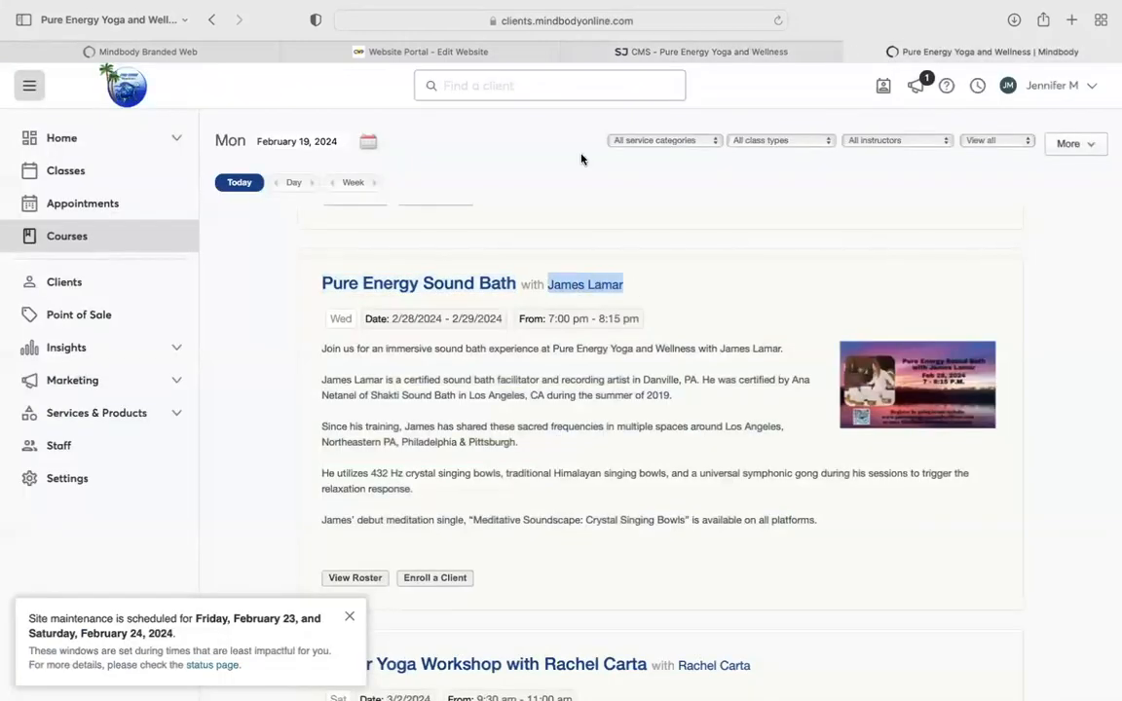
left_click(701, 51)
scroll(540, 477, "down", 5)
left_click(456, 610)
scroll(455, 611, "down", 1)
left_click_drag(495, 621, 405, 623)
key("super+v")
left_click_drag(481, 621, 405, 628)
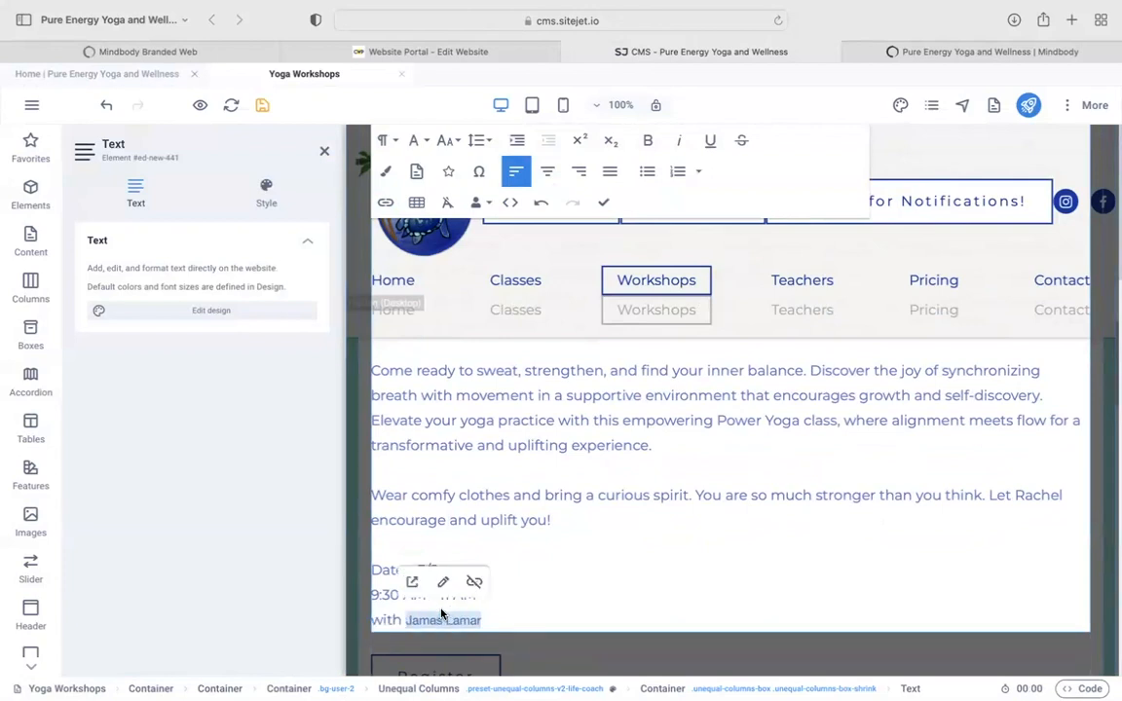
left_click(450, 202)
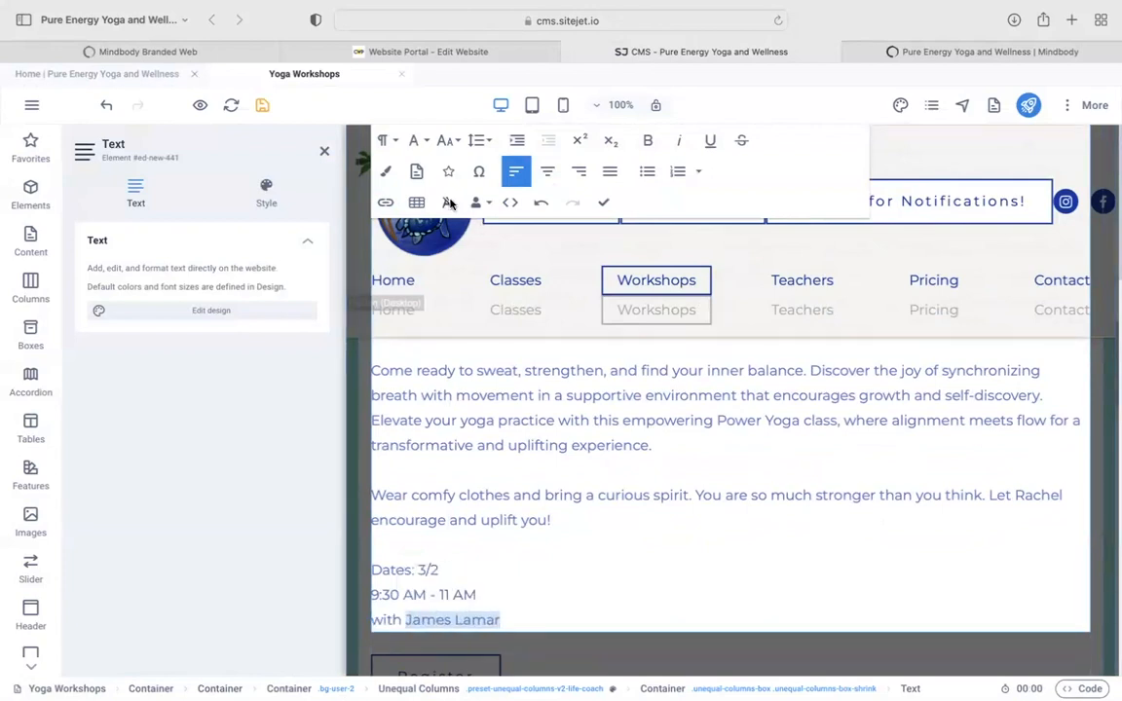
left_click(604, 203)
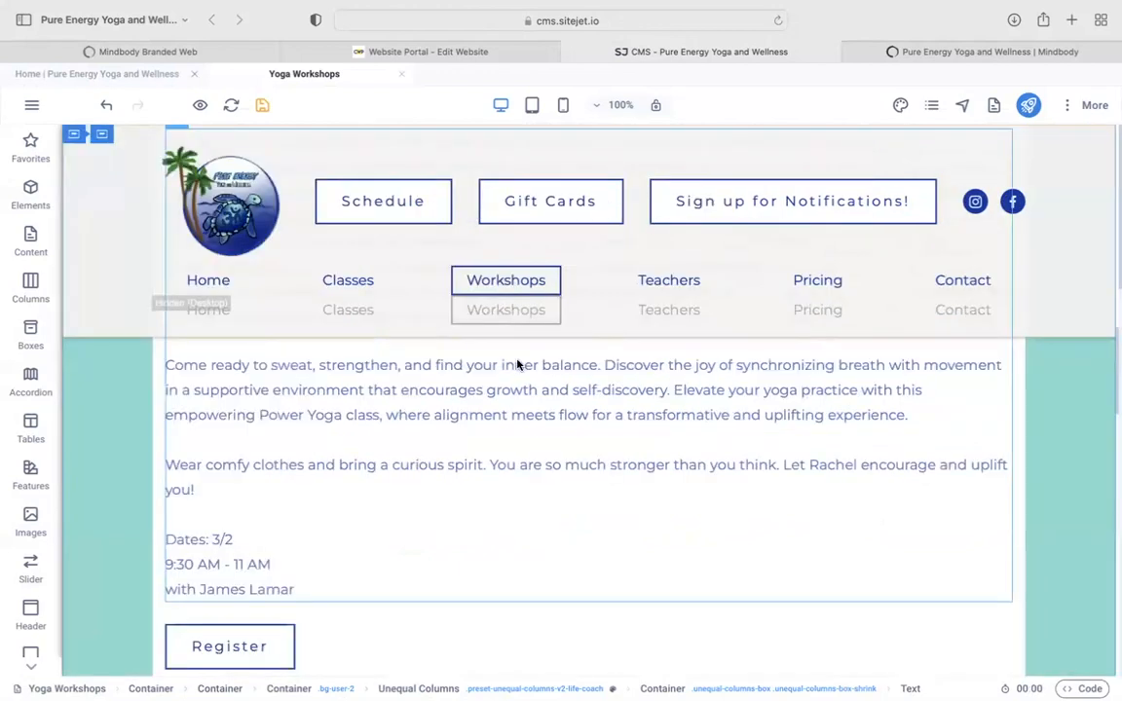
Replace the Sound Bath section's description with the paragraphs copied from the Mindbody course, clear their formatting, and apply the change.
left_click(922, 53)
left_click_drag(291, 310, 825, 523)
left_click(759, 55)
scroll(268, 529, "up", 2)
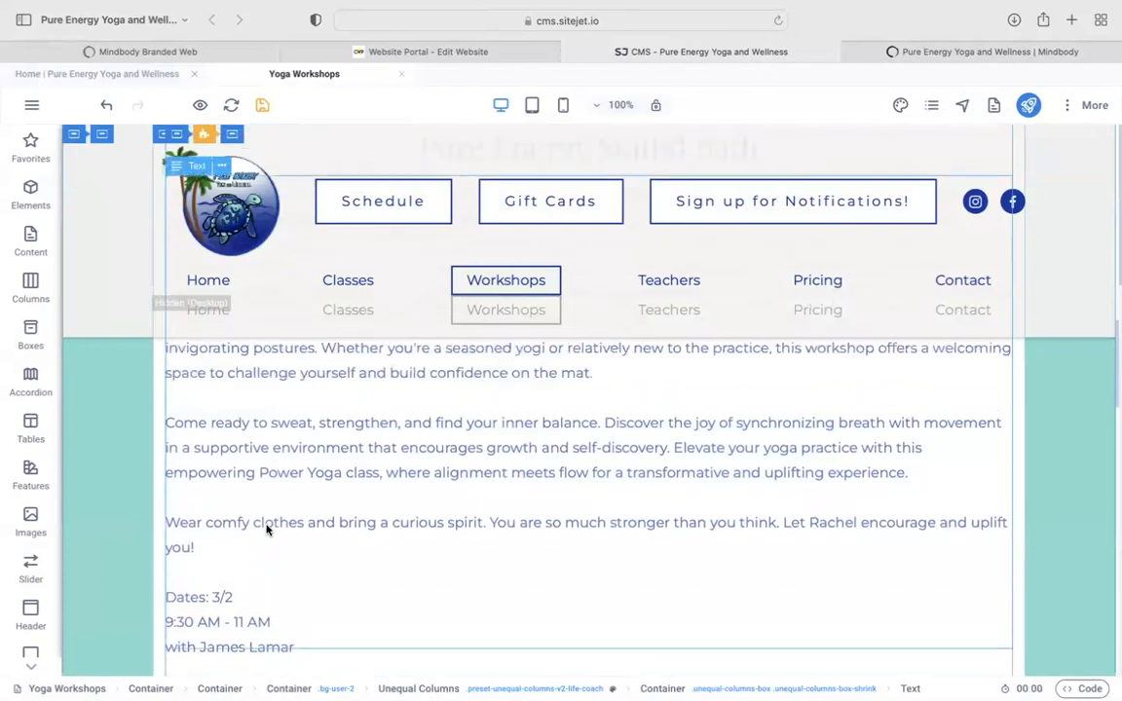
left_click(215, 639)
left_click_drag(552, 569, 363, 439)
scroll(435, 451, "up", 2)
key("super+v")
scroll(614, 521, "down", 1)
left_click_drag(867, 572, 366, 396)
left_click(448, 374)
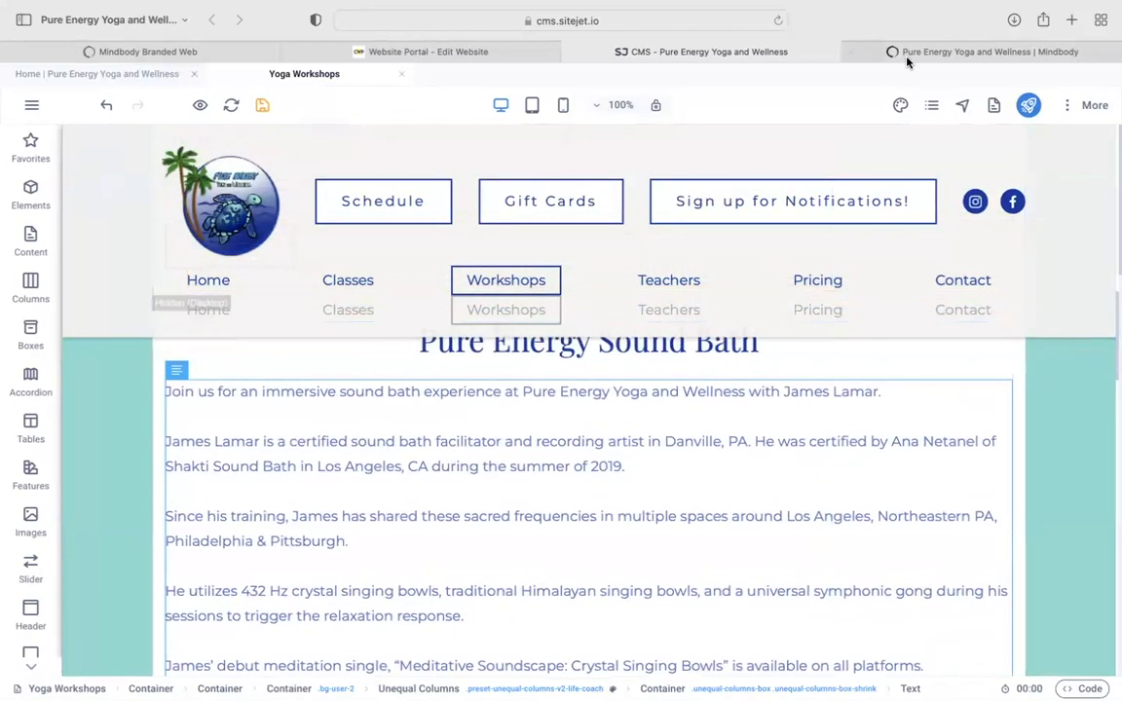
Change the Sound Bath section's date to 2/28 and its time to 7 PM - 8:15 PM, checking Mindbody, and apply and save.
left_click(876, 49)
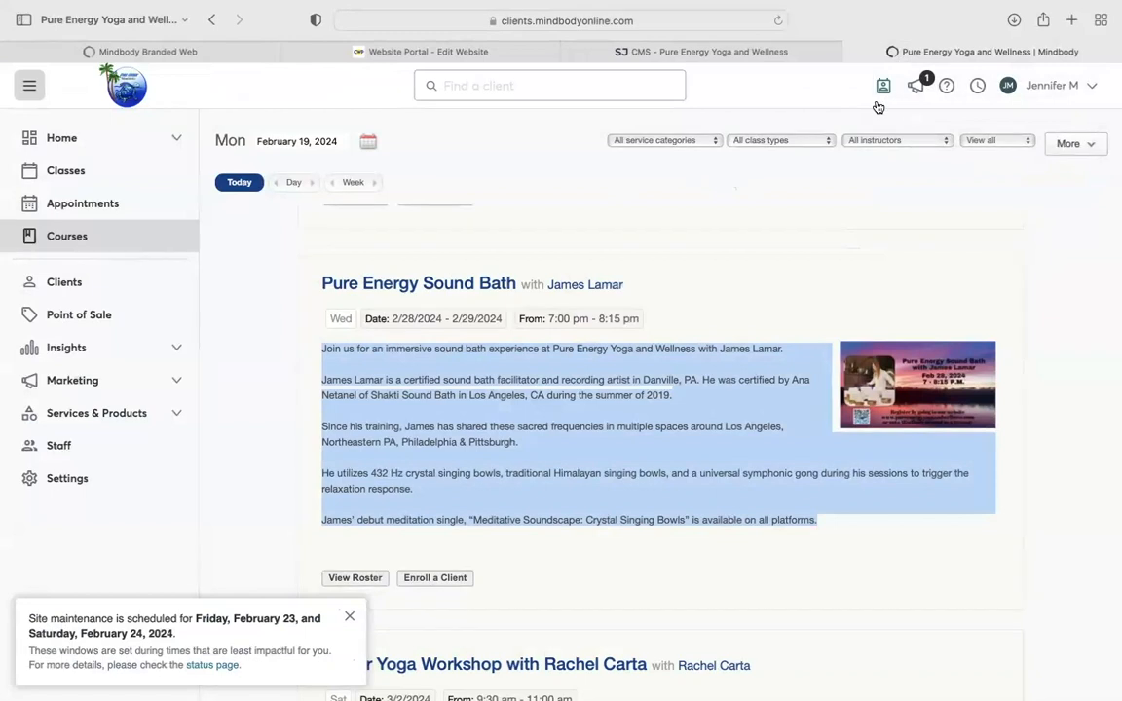
left_click(792, 52)
scroll(396, 499, "down", 4)
double_click(454, 509)
scroll(459, 512, "down", 4)
left_click_drag(440, 524, 422, 527)
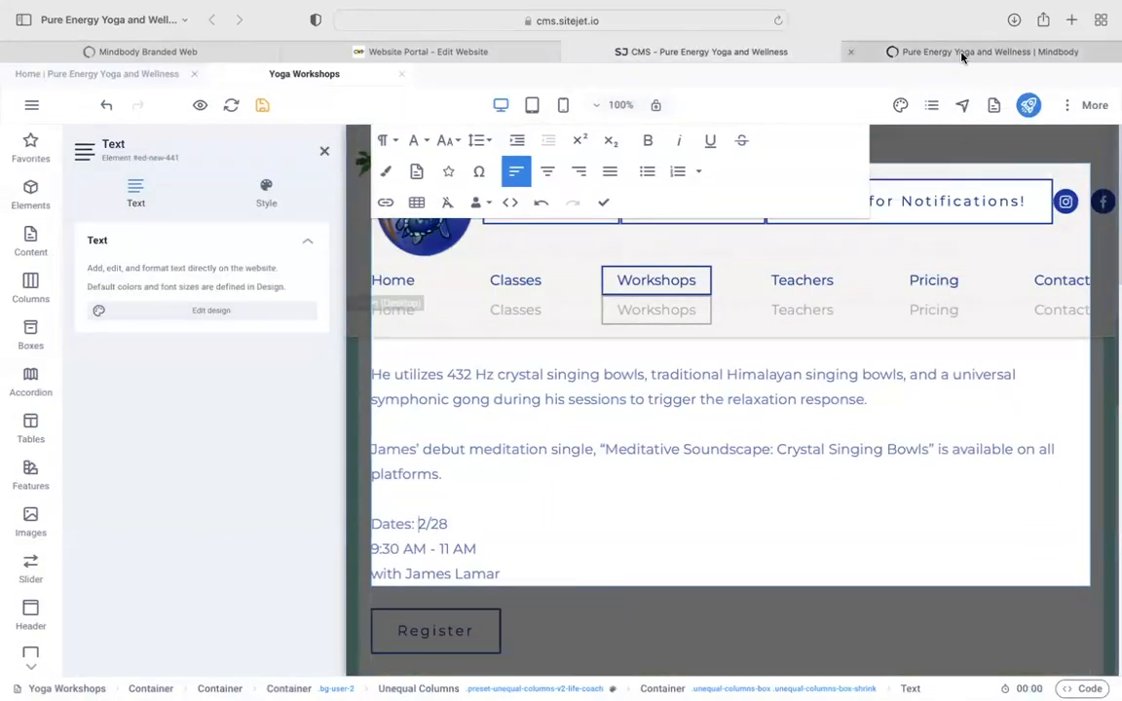
left_click(864, 49)
left_click(730, 54)
key("BackSpace")
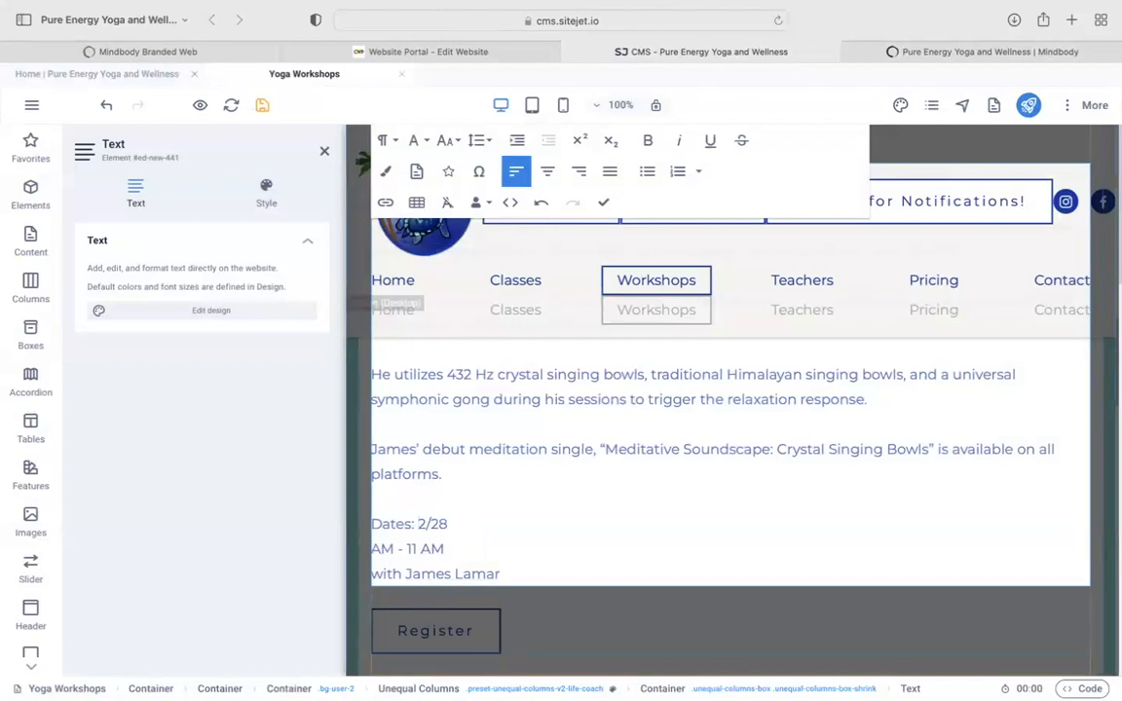
key("Delete")
type("P")
left_click(603, 202)
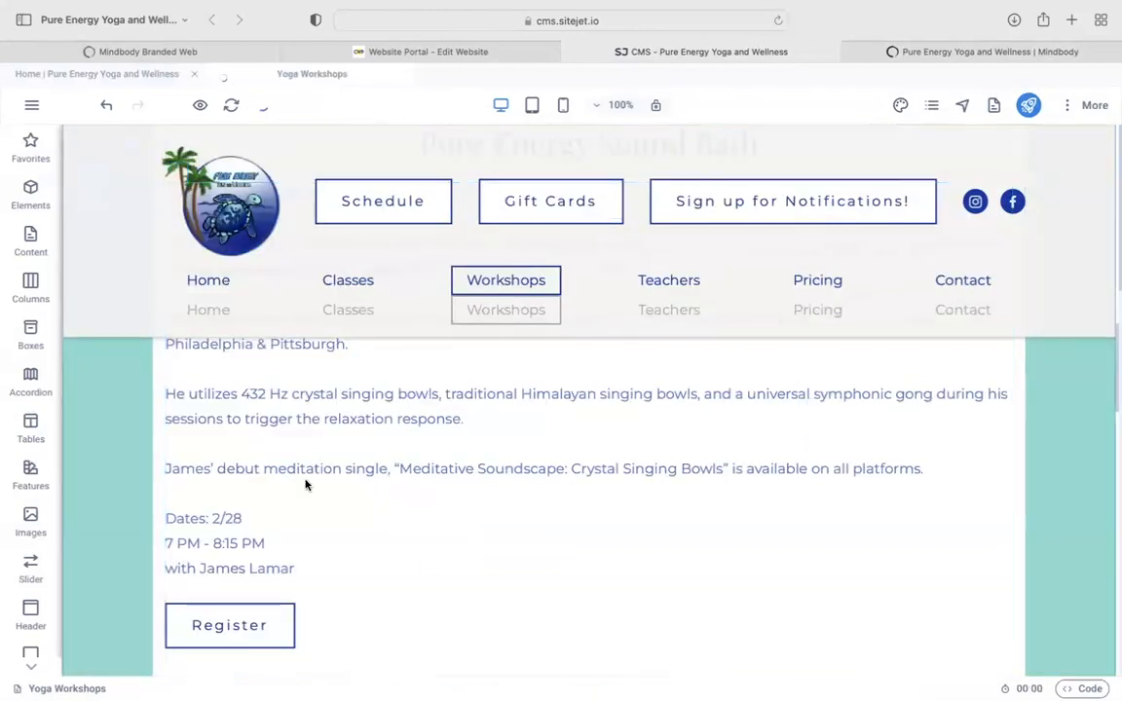
Compare the Mindbody course list with the Workshops page and inspect the schedule page that the Register link opens.
left_click(936, 52)
scroll(634, 518, "down", 4)
scroll(634, 519, "up", 10)
scroll(634, 518, "up", 3)
scroll(635, 516, "down", 10)
scroll(634, 516, "down", 6)
left_click(703, 52)
scroll(472, 480, "up", 10)
scroll(470, 477, "down", 8)
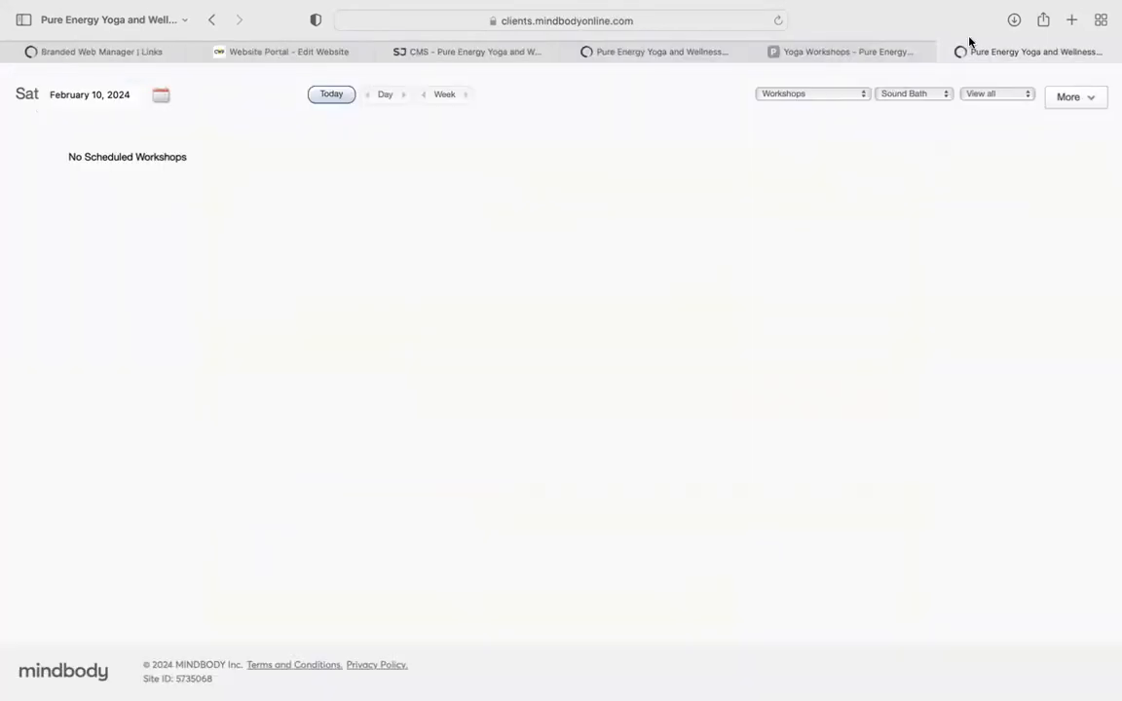
left_click(1079, 99)
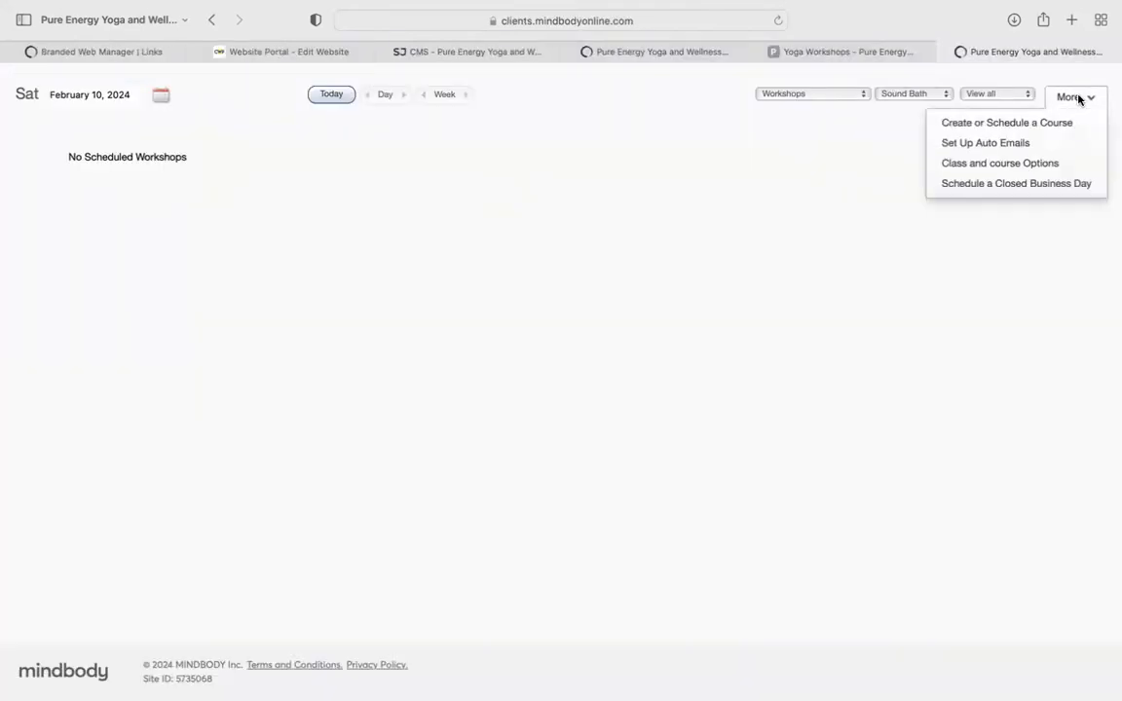
left_click(773, 167)
In Mindbody's settings, open the Links generator and expand the Enrollments options.
left_click(660, 56)
left_click(83, 536)
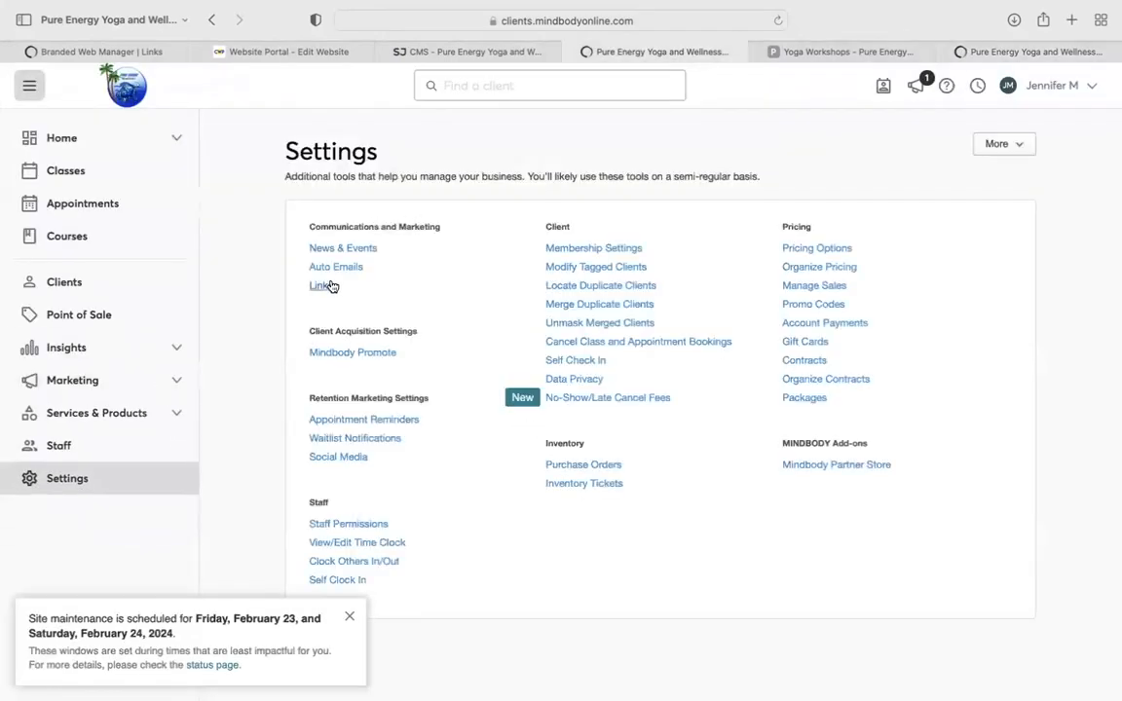
left_click(321, 286)
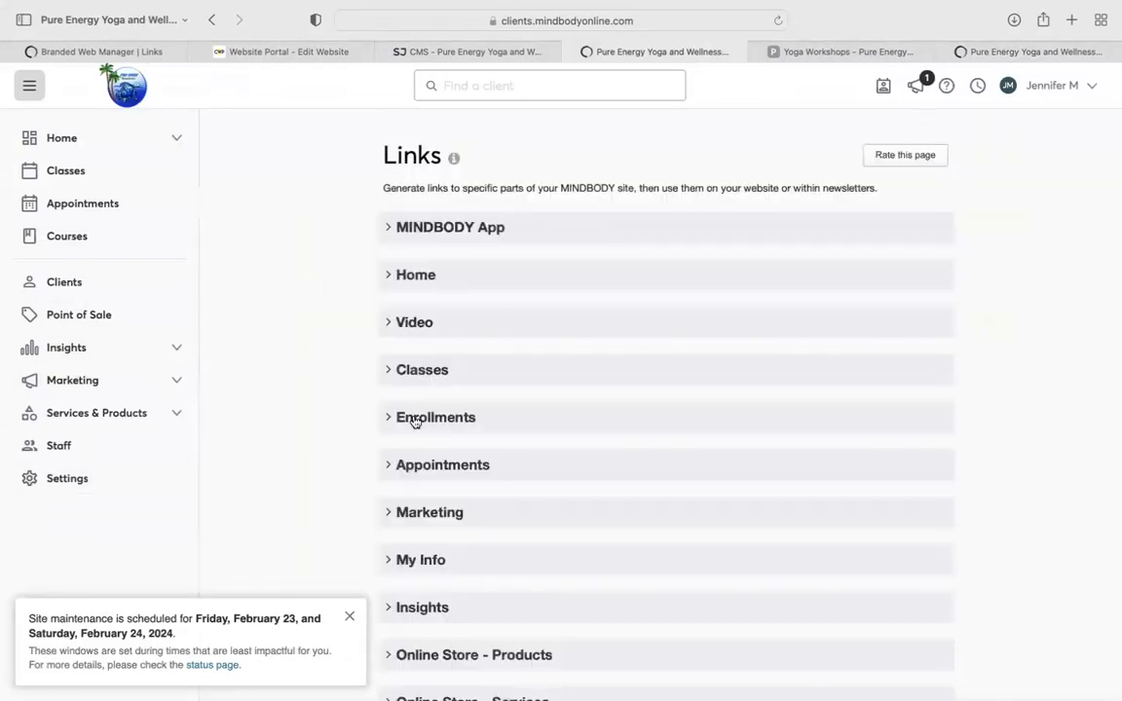
left_click(414, 421)
scroll(541, 400, "down", 4)
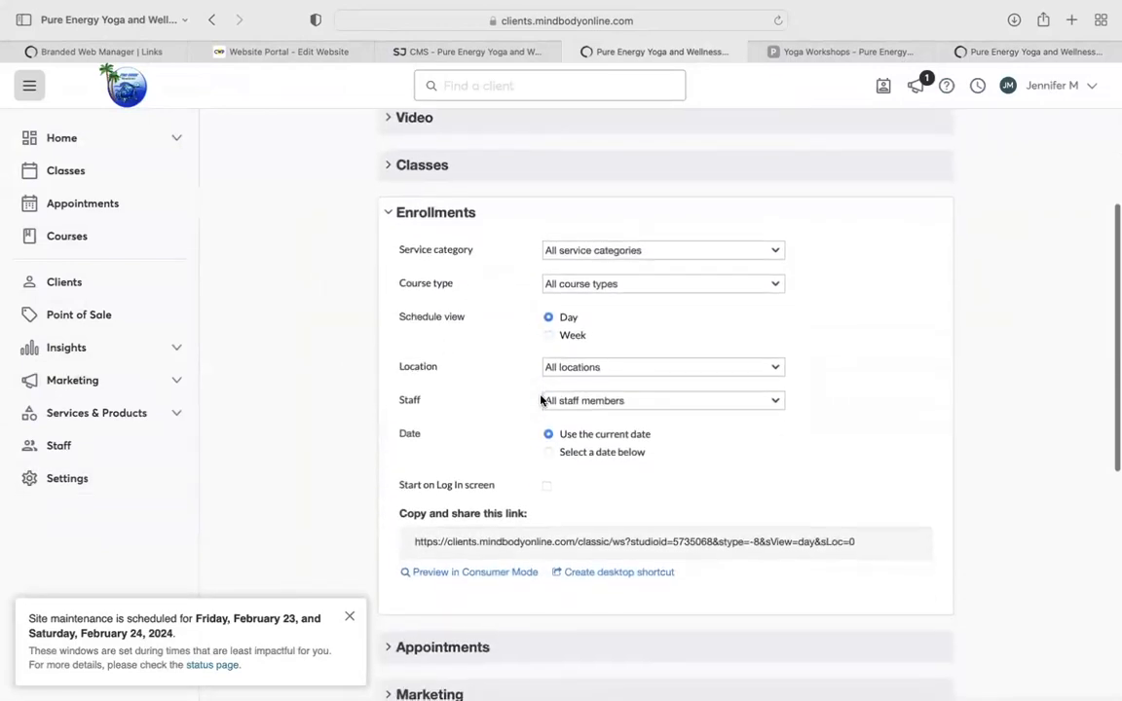
Generate an enrollment link for service category Workshops and course type Power Yoga, and copy it.
left_click(641, 250)
left_click(632, 285)
left_click(651, 284)
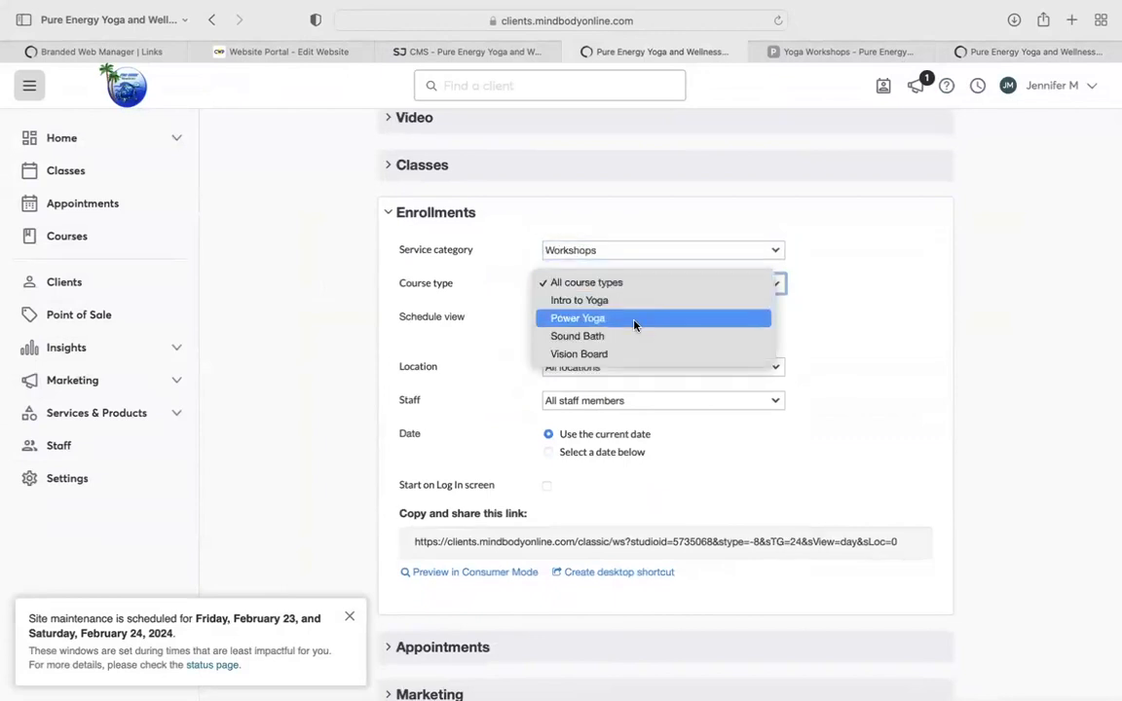
left_click(631, 324)
left_click(428, 542)
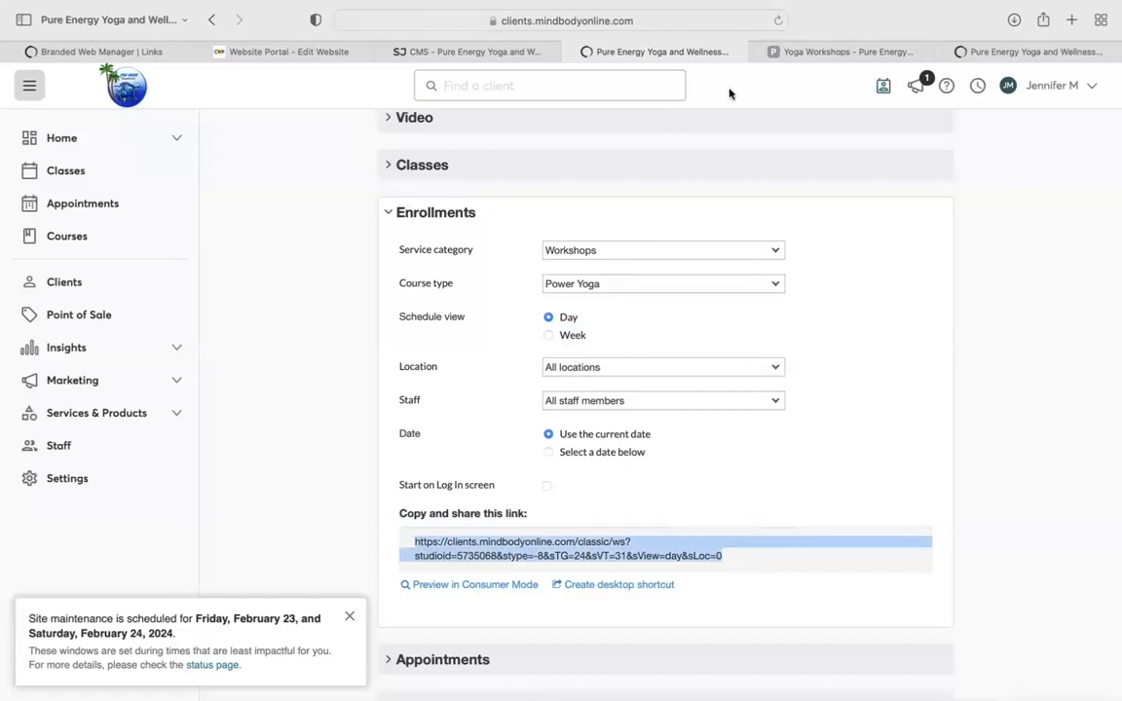
In the website editor, replace the external URL of the Power Yoga section's Register button with the copied link, and apply and save.
left_click(392, 49)
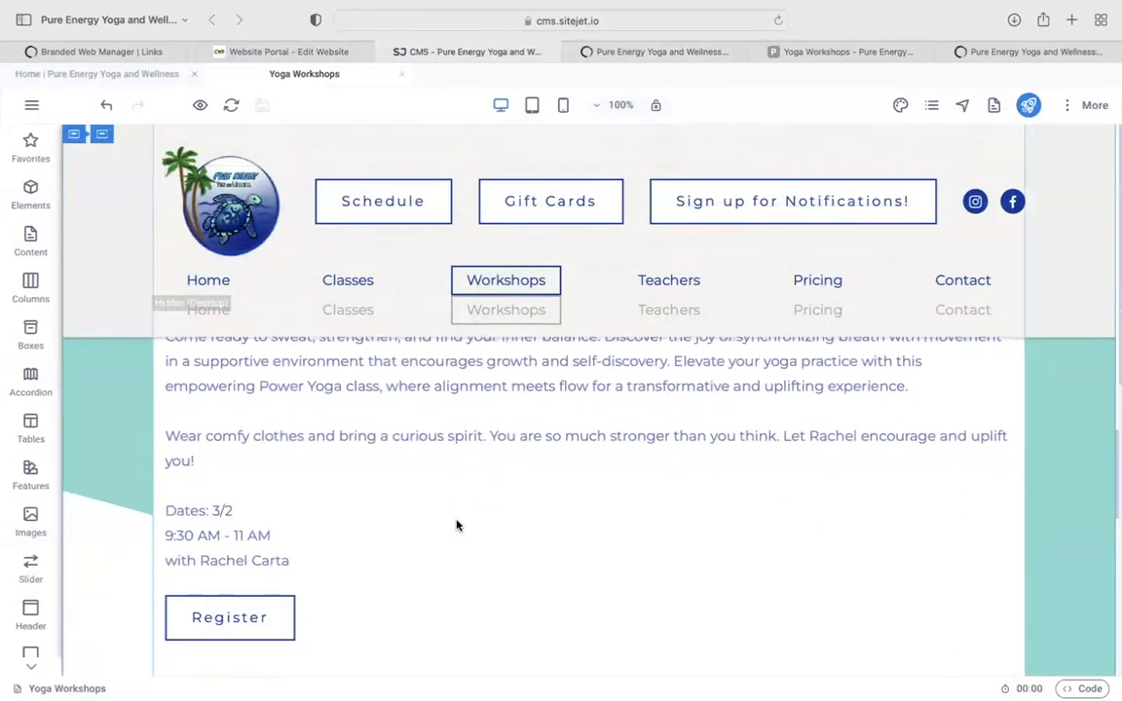
scroll(457, 526, "down", 1)
double_click(276, 553)
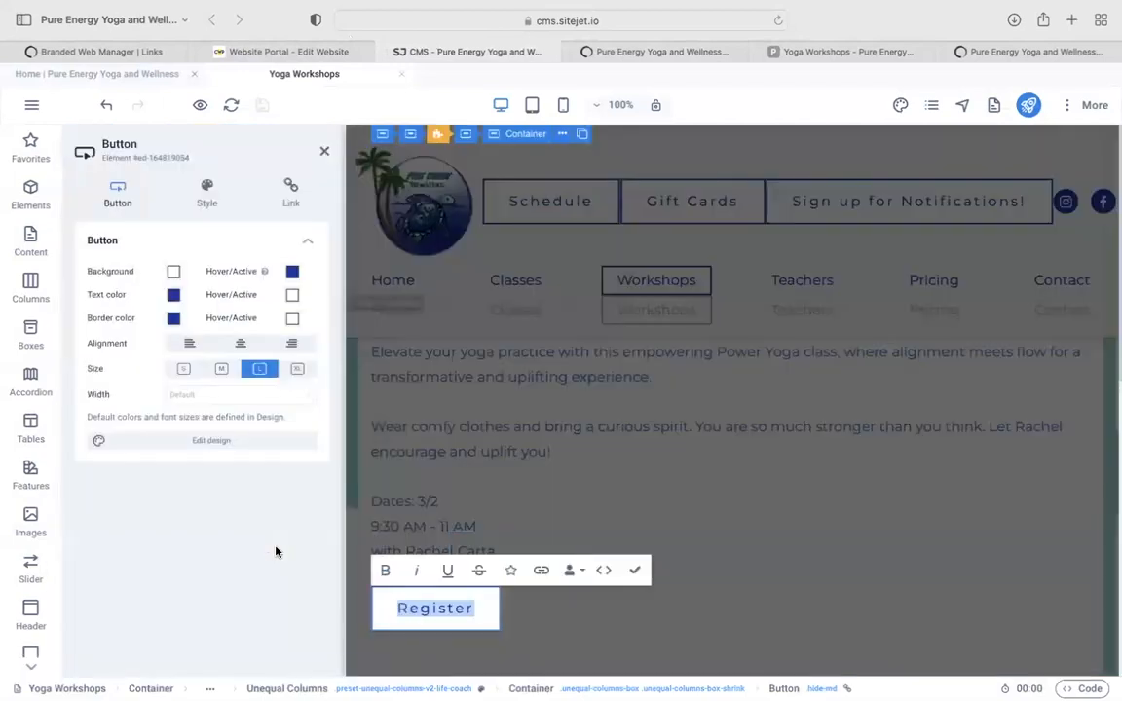
left_click(289, 194)
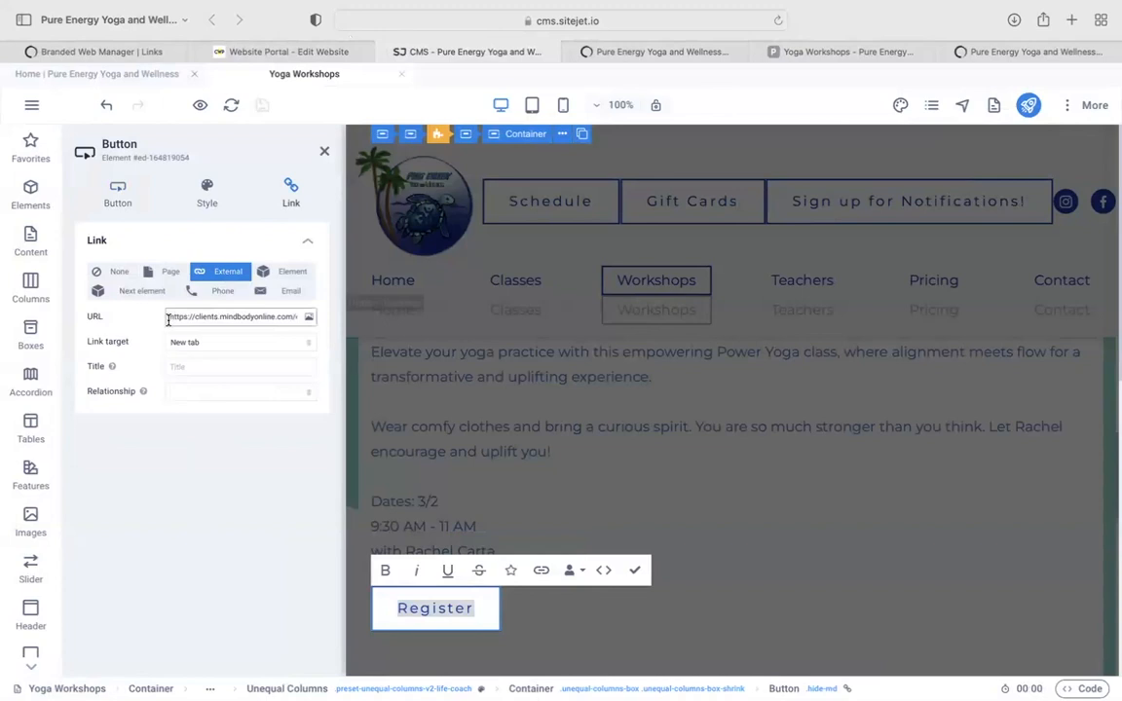
left_click_drag(167, 316, 328, 328)
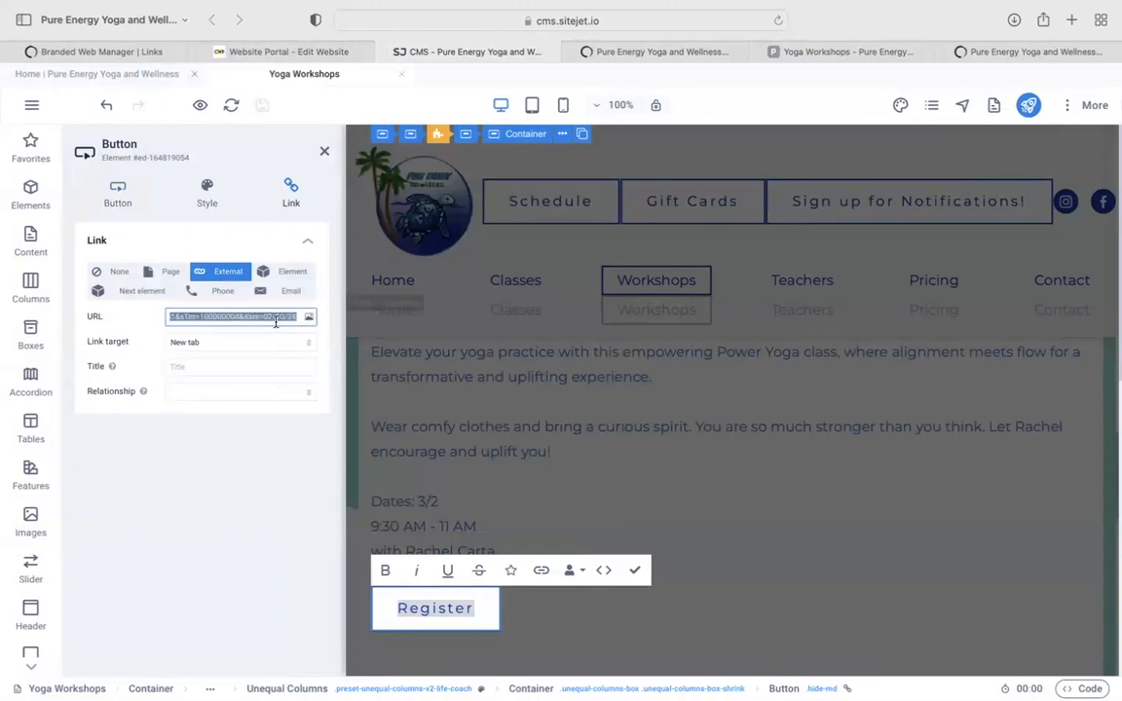
key("BackSpace")
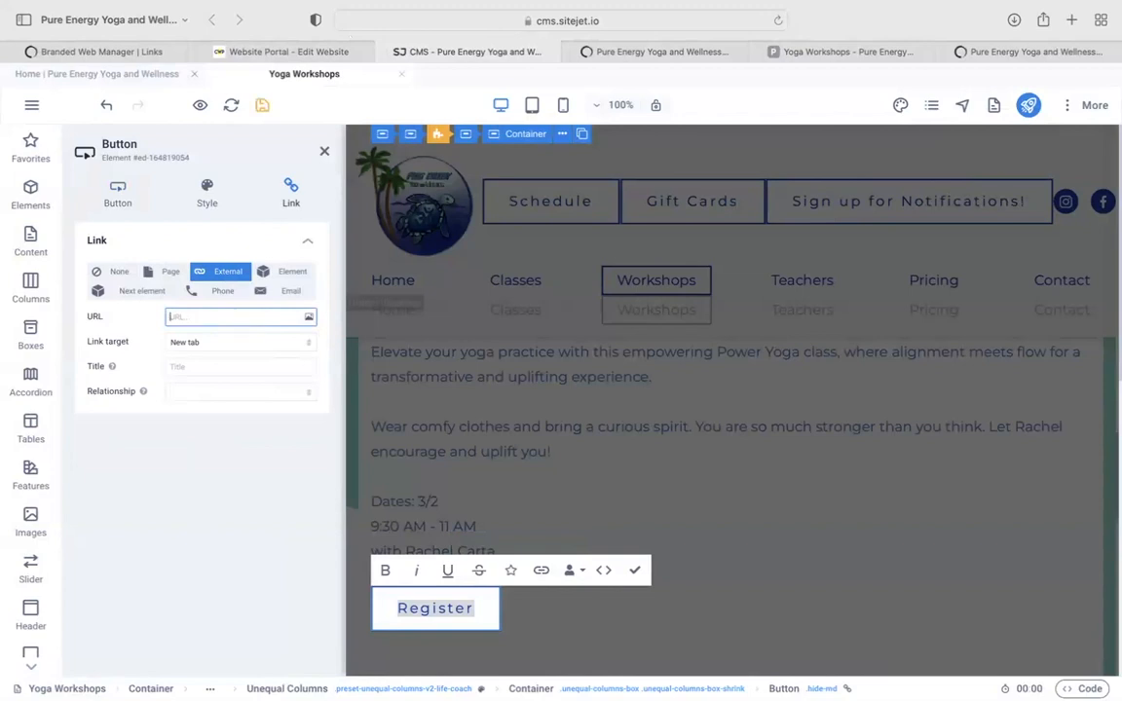
key("super+v")
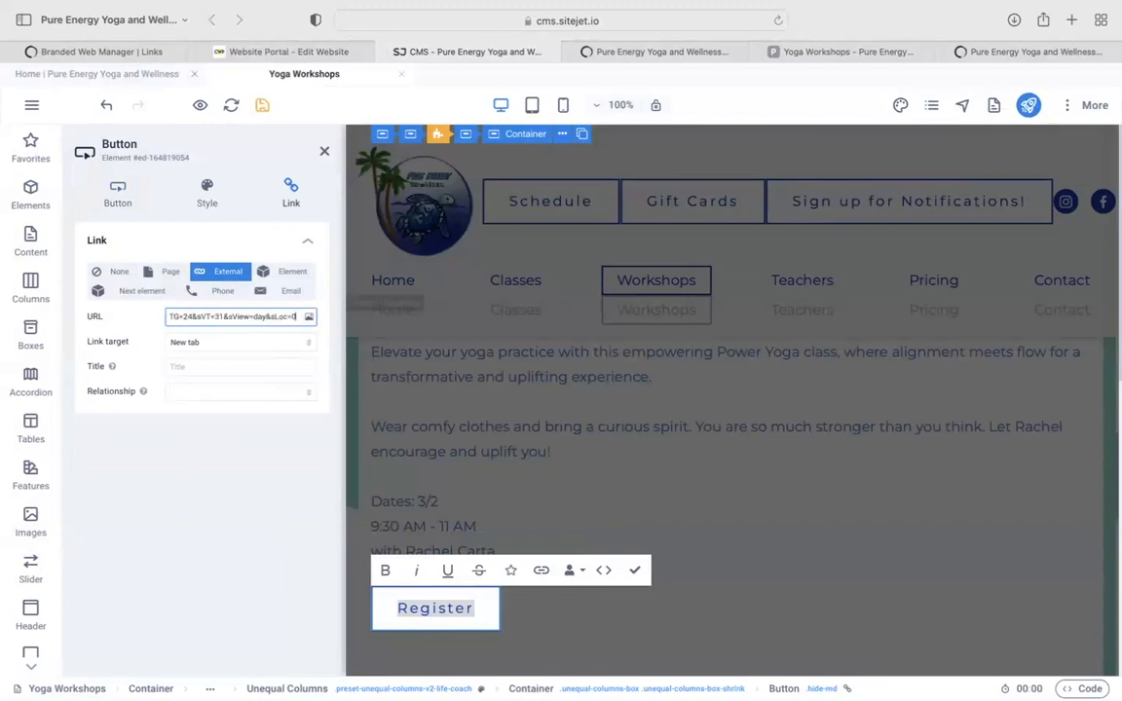
left_click(636, 572)
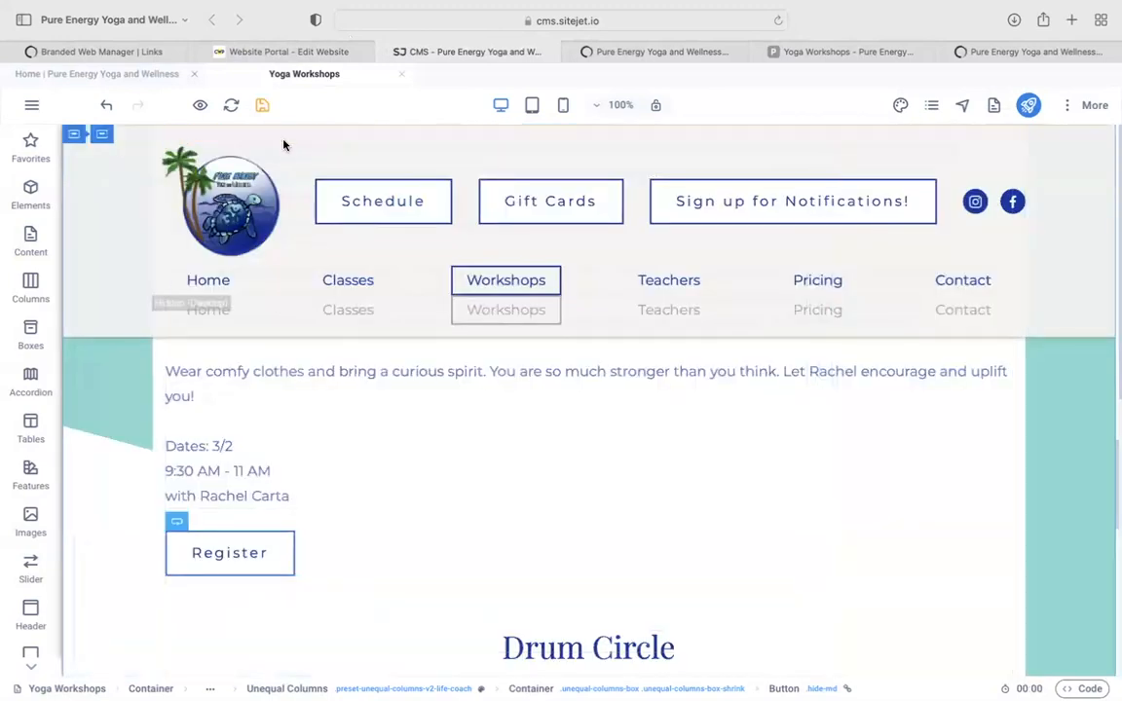
left_click(261, 104)
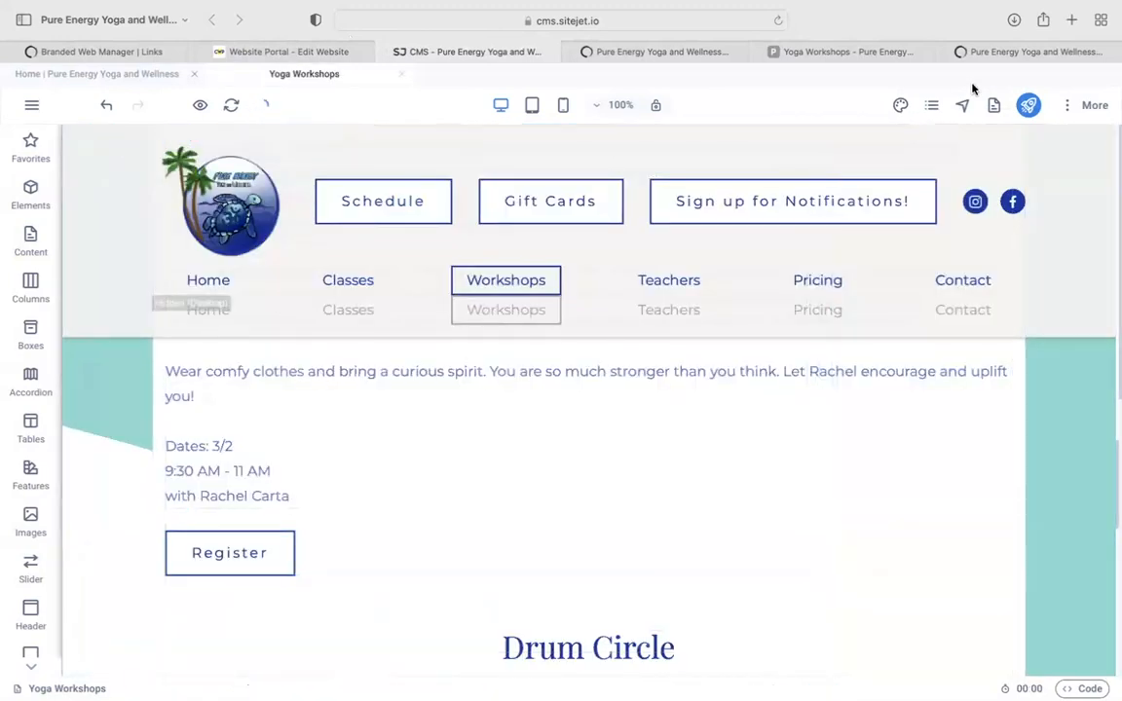
Close the extra Mindbody schedule page, generate and copy the enrollment link for course type Sound Bath, and return to the live Workshops page.
left_click(976, 53)
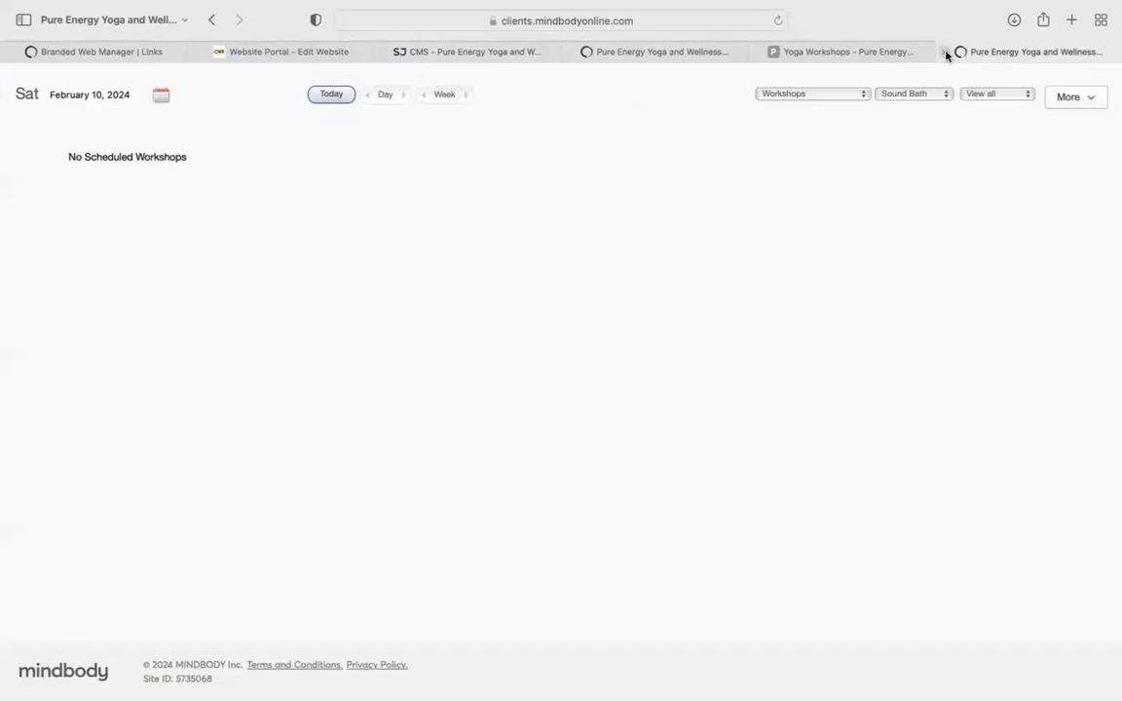
left_click(942, 56)
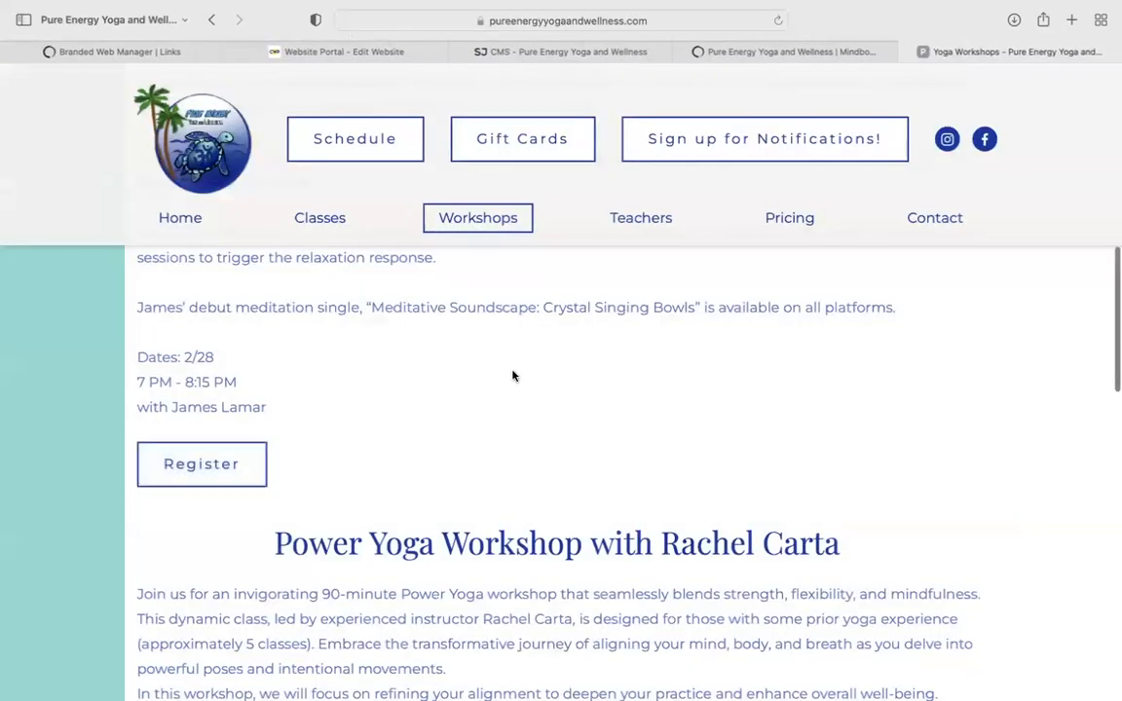
left_click(801, 52)
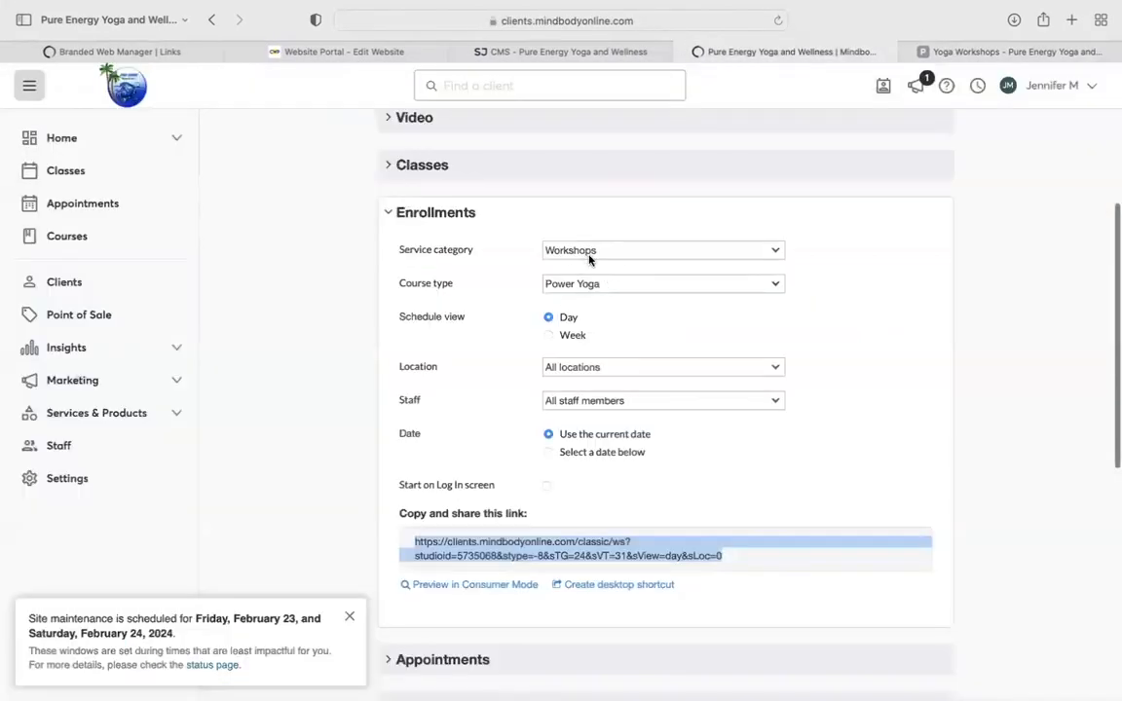
left_click(586, 286)
left_click(586, 301)
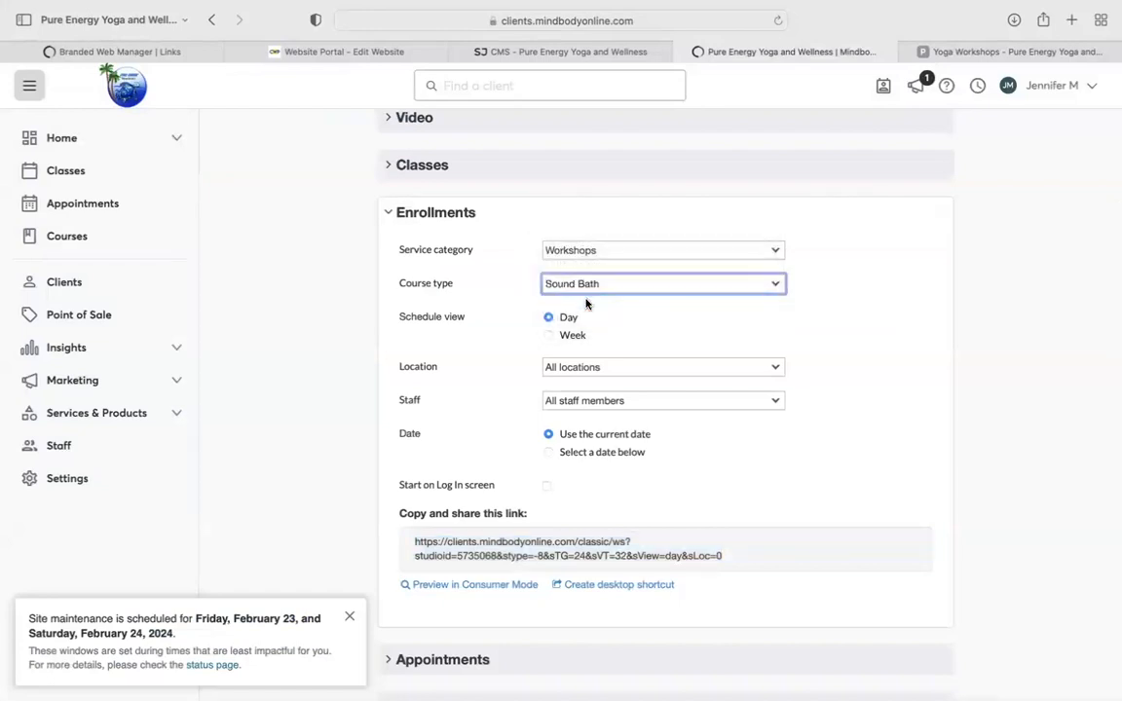
left_click(412, 546)
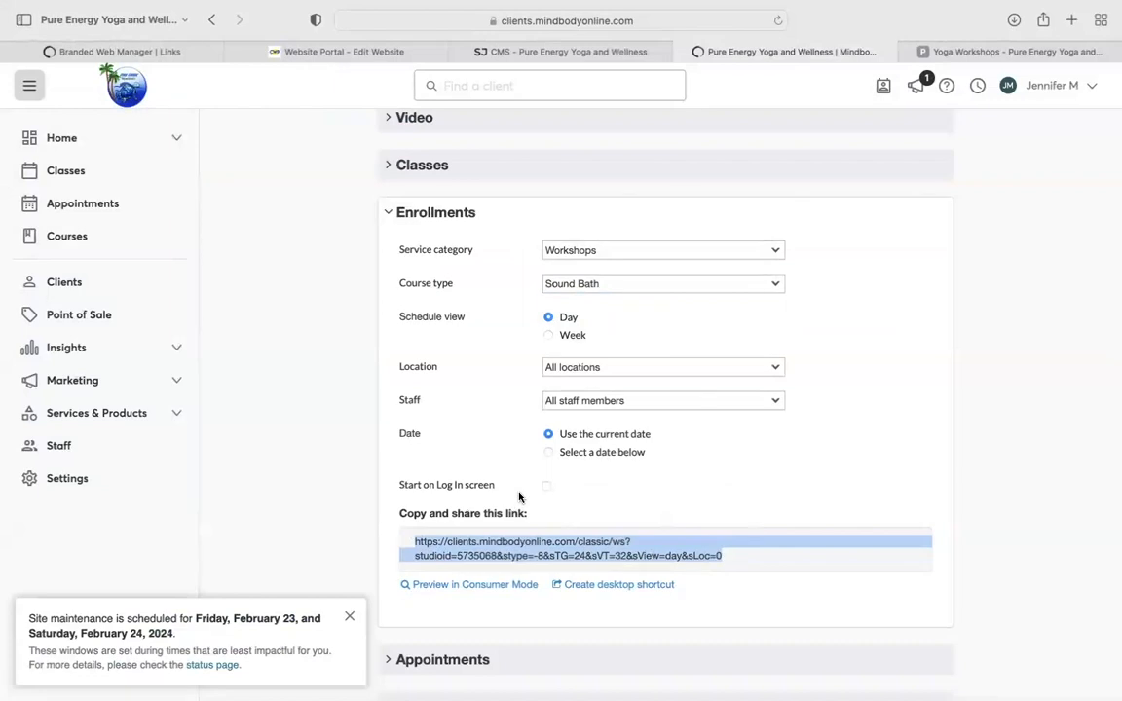
left_click(1004, 52)
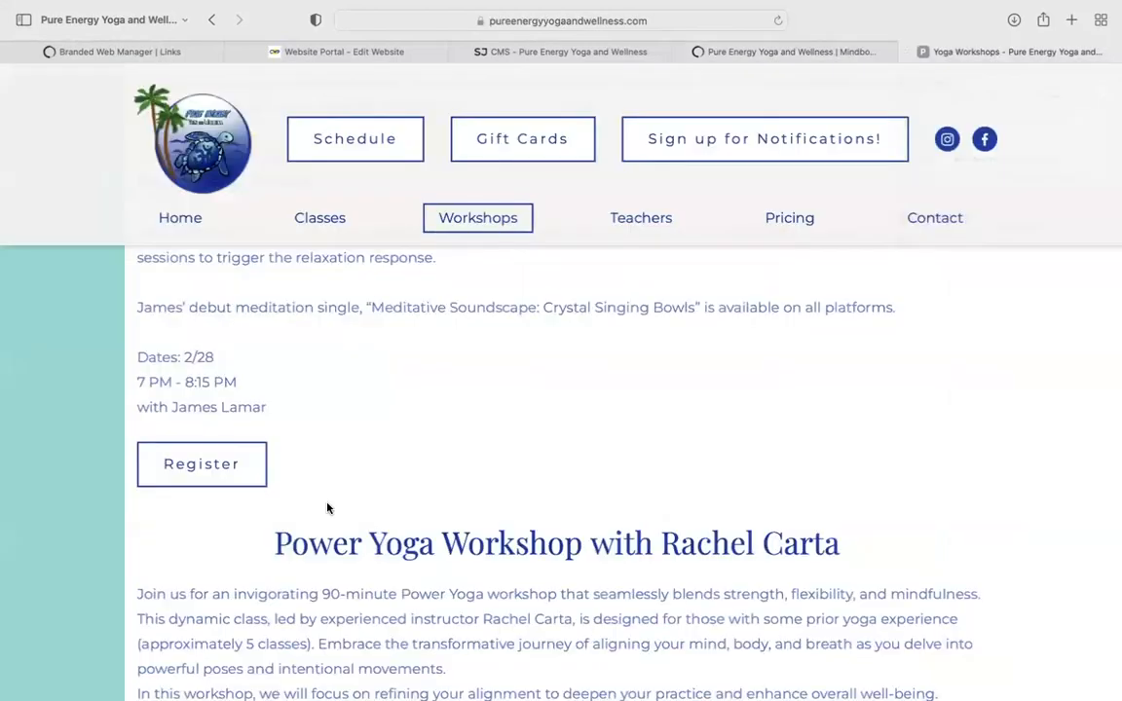
In the website editor, replace the external URL of the Sound Bath section's Register button with the copied Sound Bath enrollment link and apply it.
scroll(327, 507, "up", 5)
scroll(328, 507, "down", 5)
left_click(789, 52)
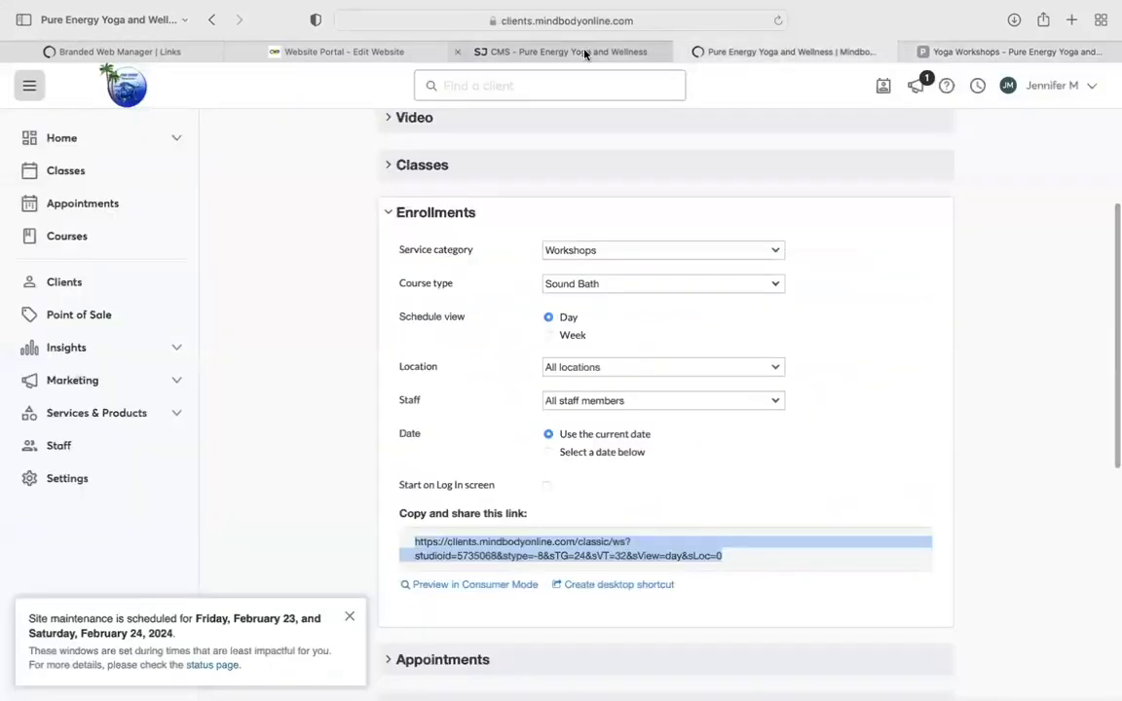
left_click(556, 51)
scroll(372, 494, "up", 8)
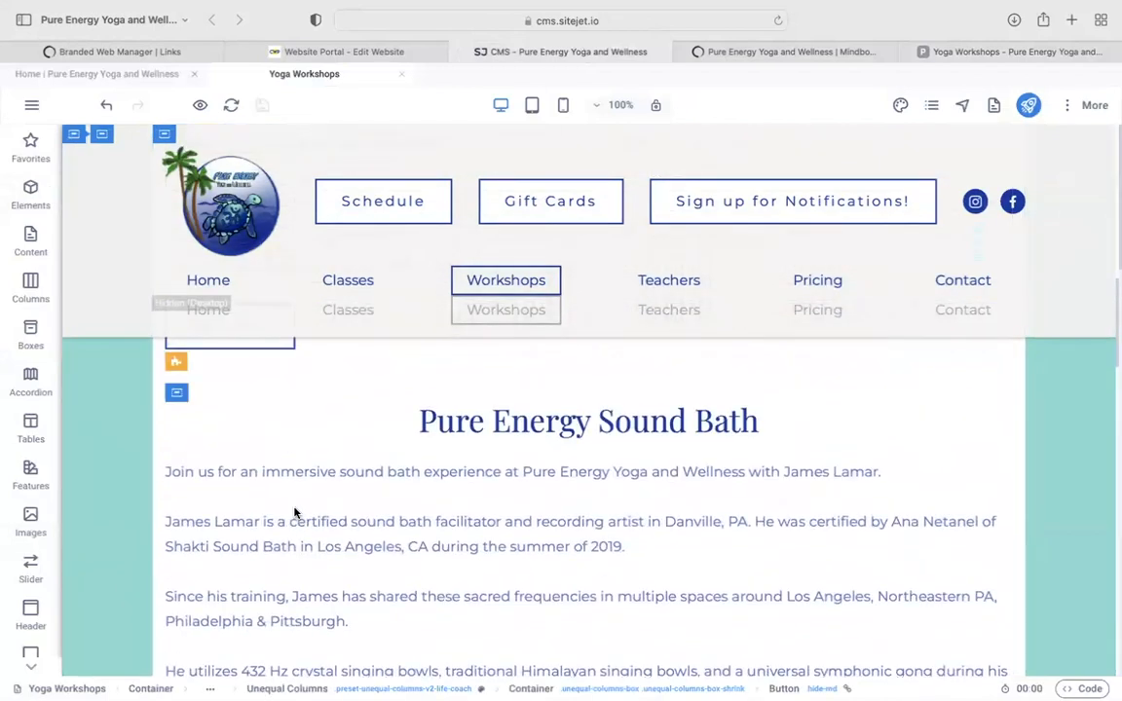
scroll(296, 511, "down", 3)
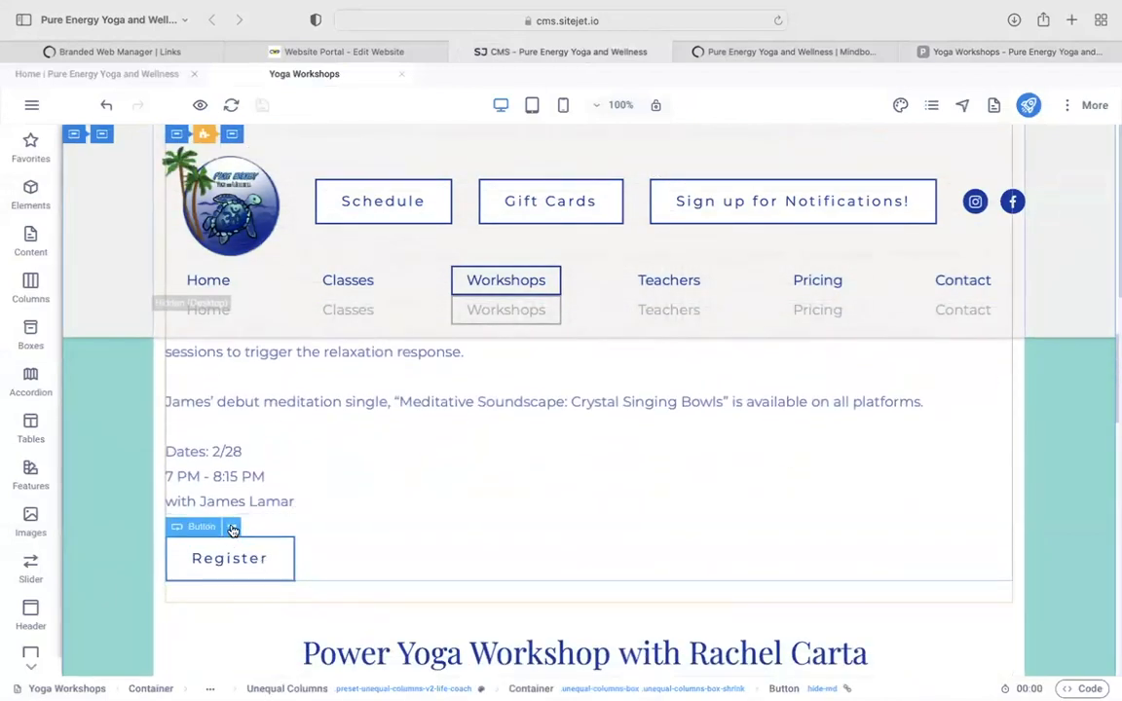
double_click(278, 558)
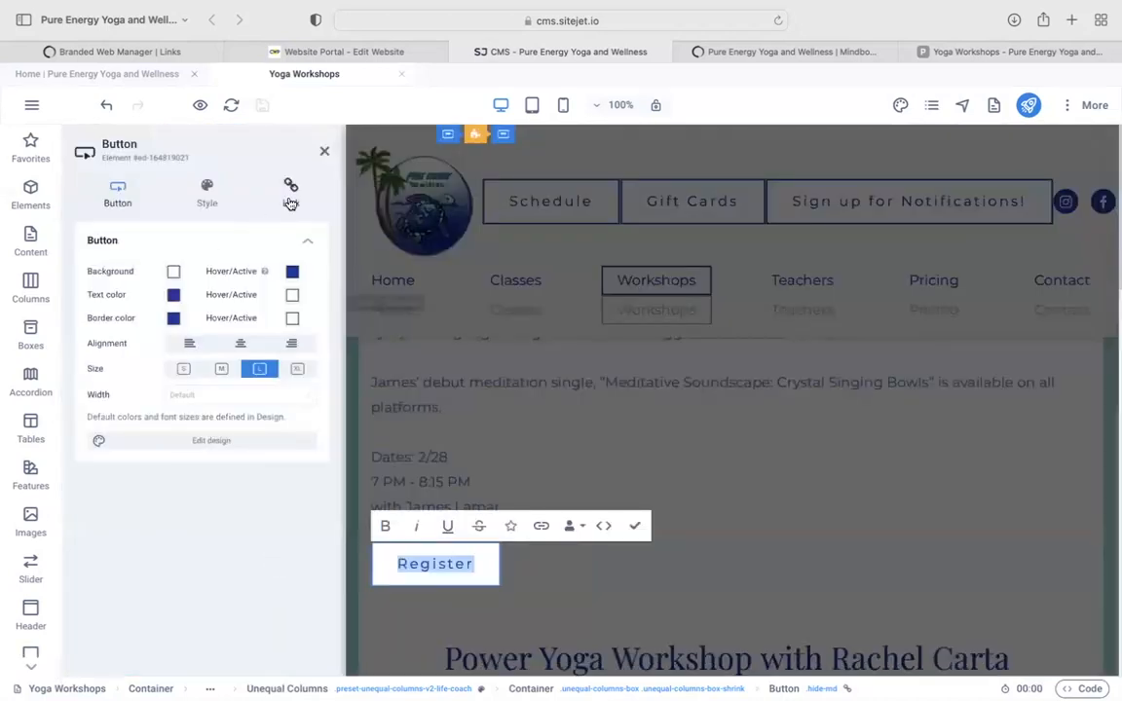
left_click(290, 195)
left_click(292, 318)
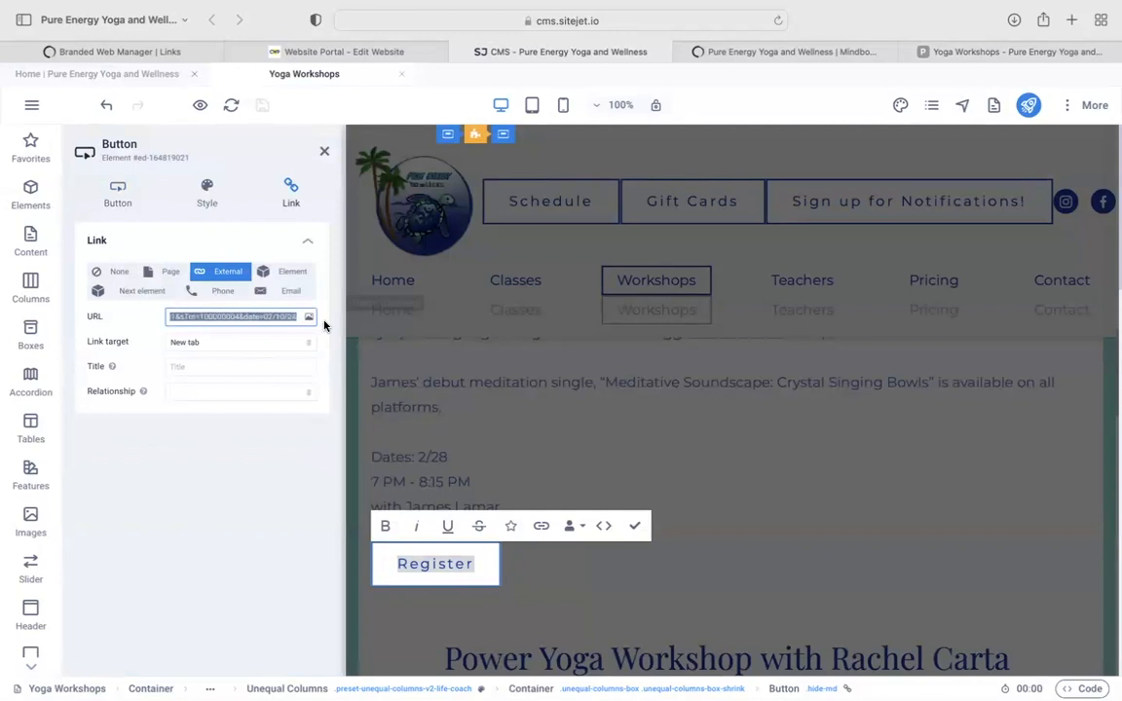
key("BackSpace")
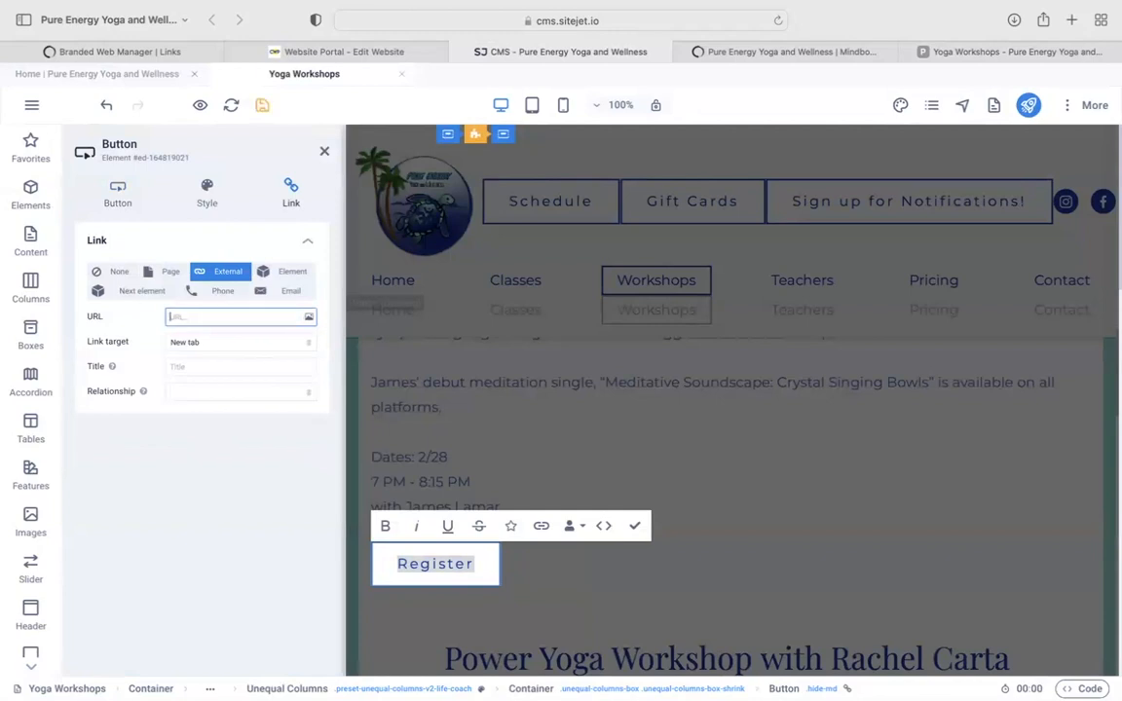
key("super+v")
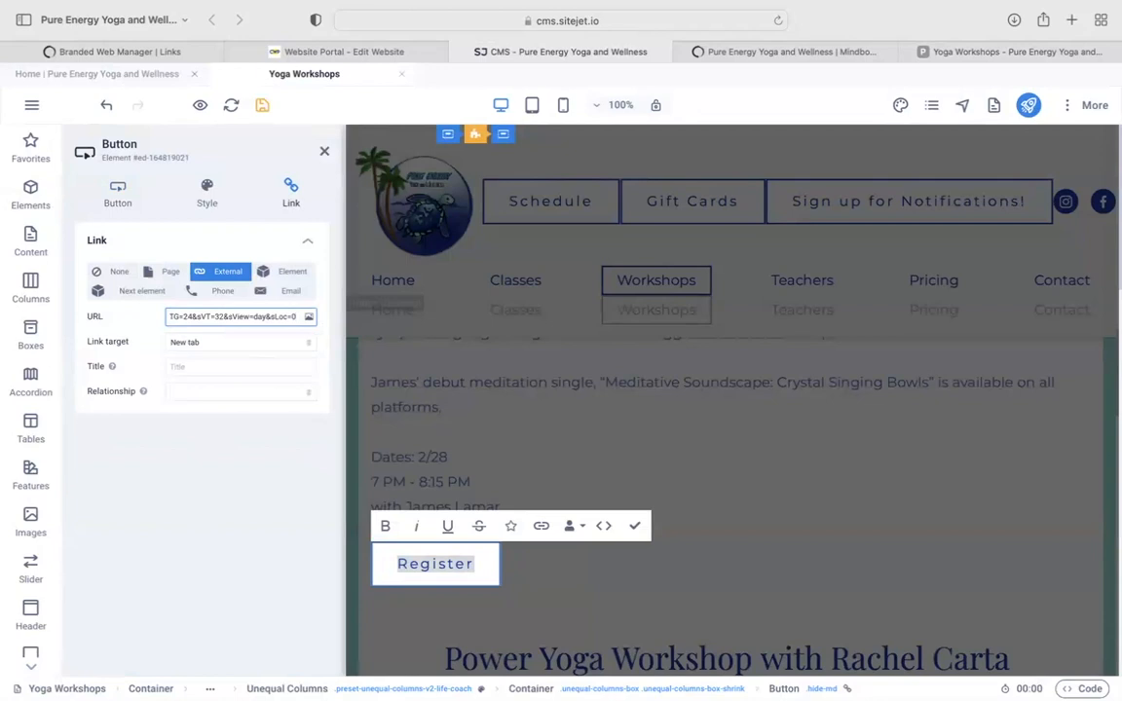
left_click(635, 527)
In Mindbody's Links generator, generate an enrollment link for service category Community Drum Circle with all course types, and copy it.
scroll(536, 518, "down", 10)
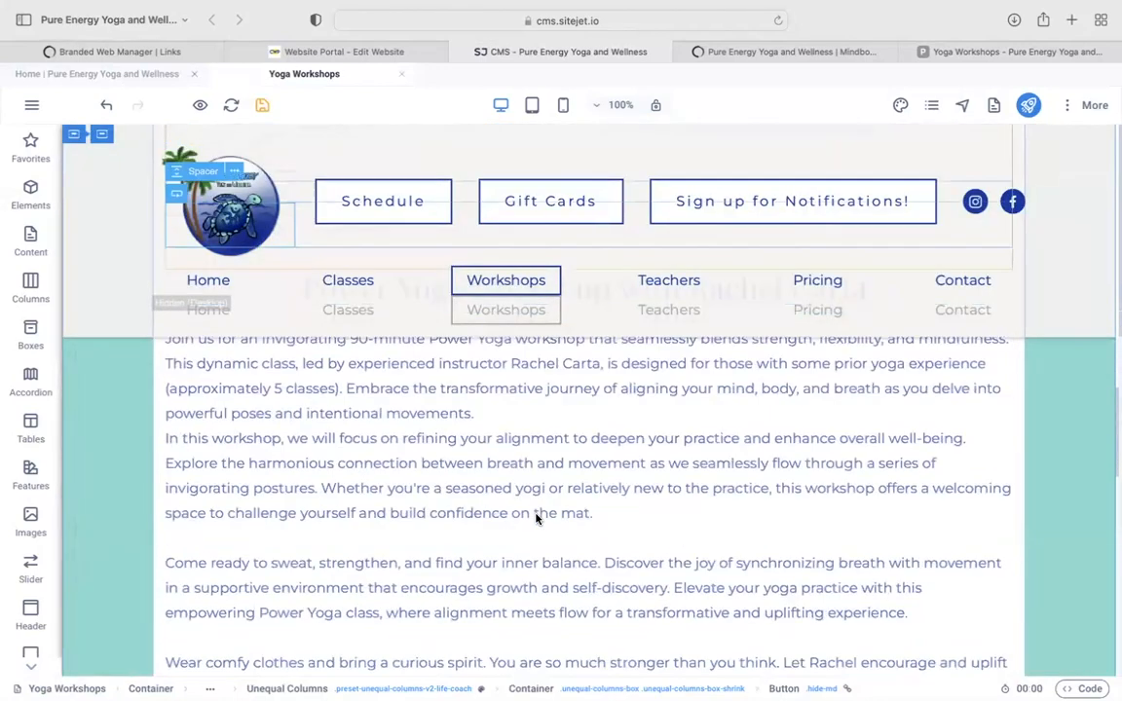
scroll(536, 518, "up", 1)
left_click(867, 51)
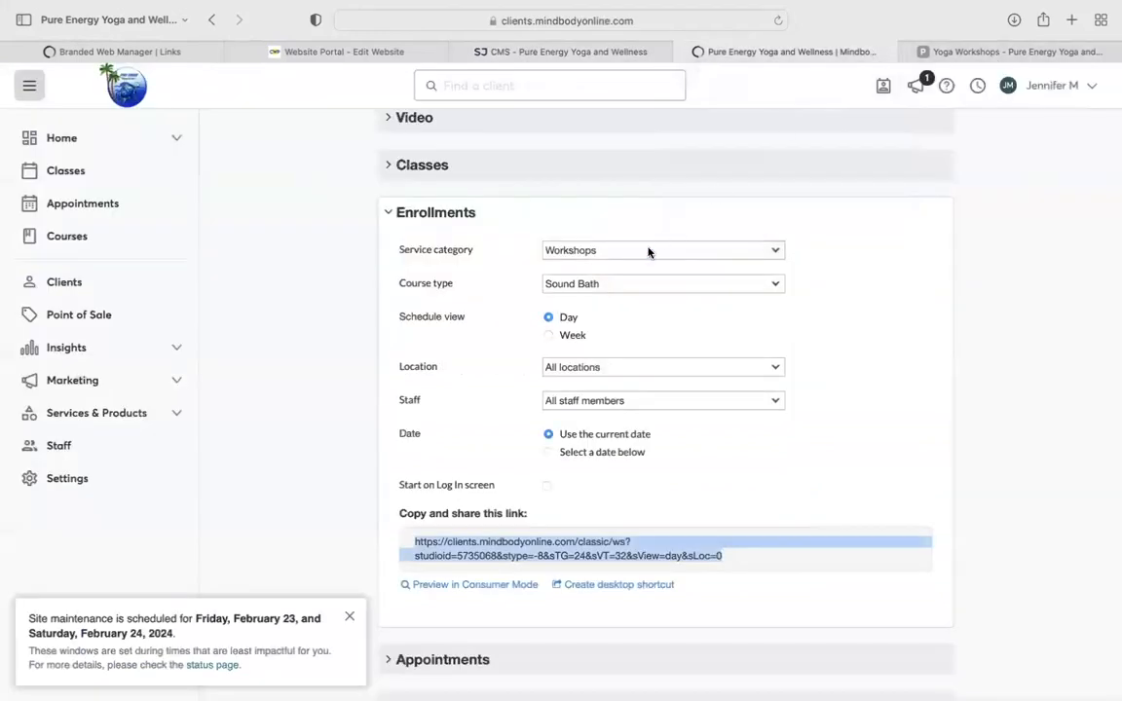
left_click(649, 250)
left_click(645, 232)
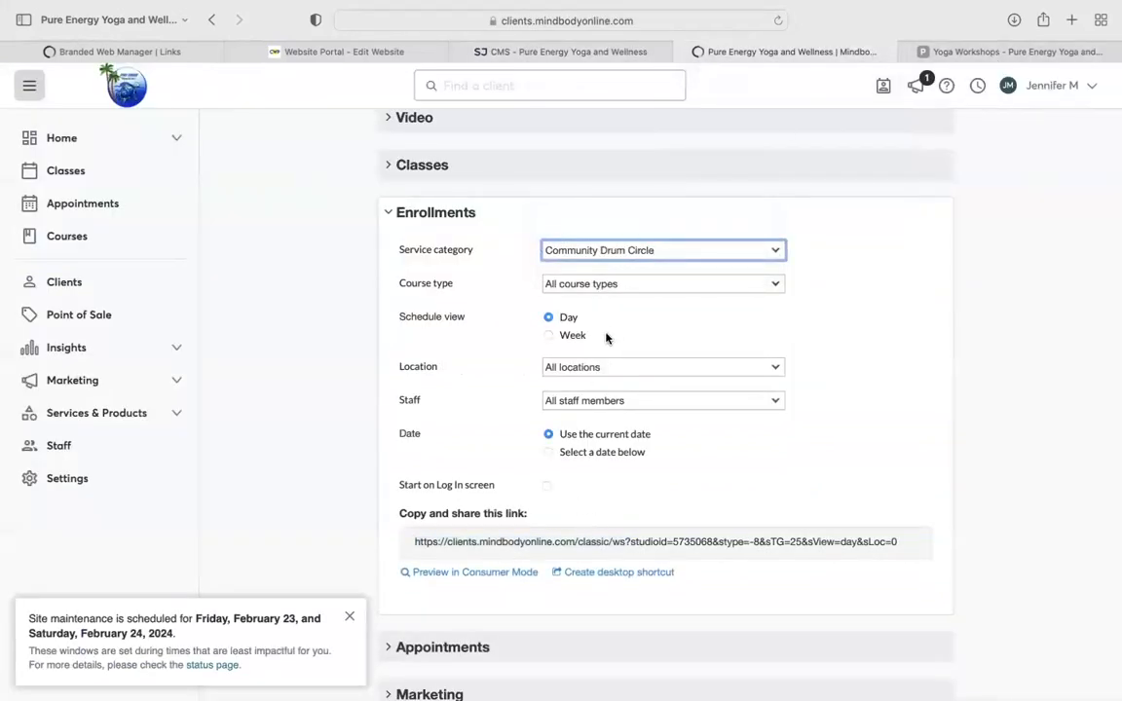
left_click_drag(417, 542, 902, 539)
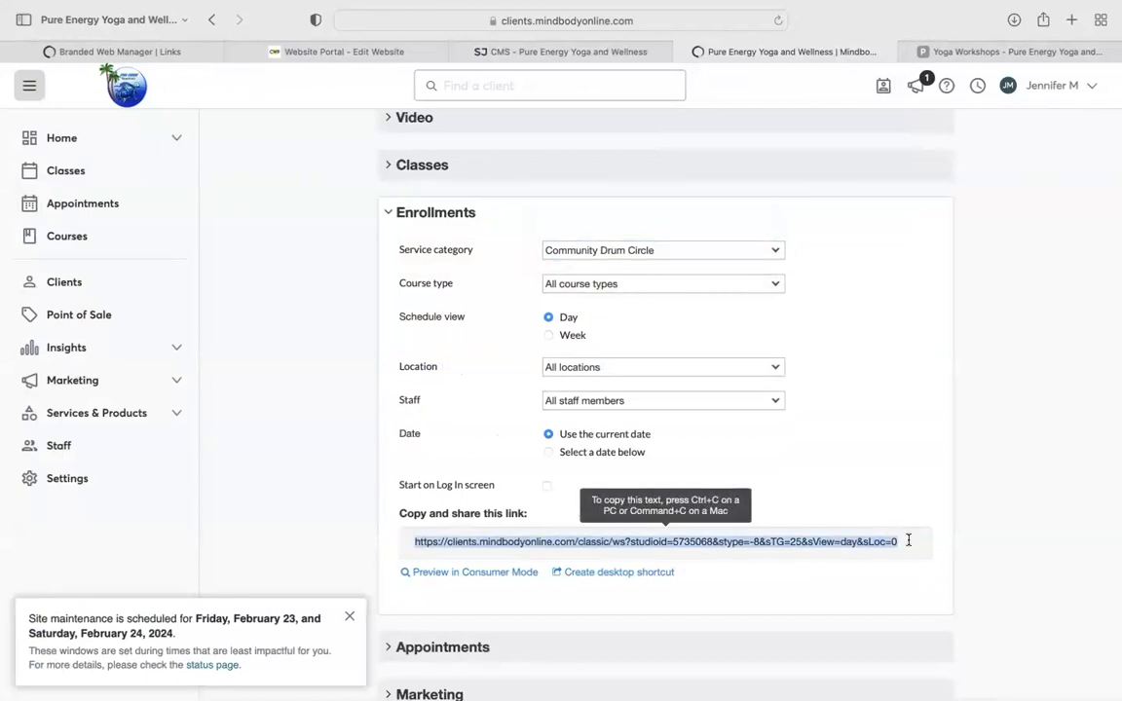
In the website editor, replace the external URL of the Drum Circle section's Register button with the copied link, and apply and save.
left_click(562, 52)
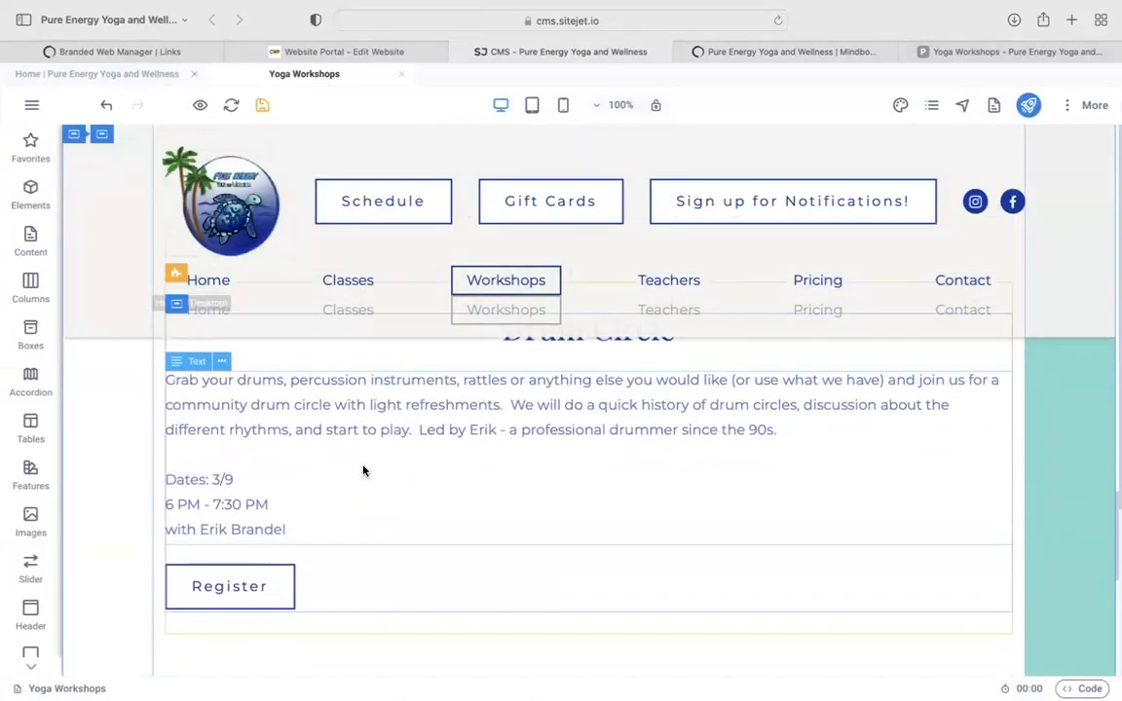
left_click(228, 585)
left_click(290, 190)
left_click(239, 317)
key("BackSpace")
key("ctrl+v")
left_click(635, 617)
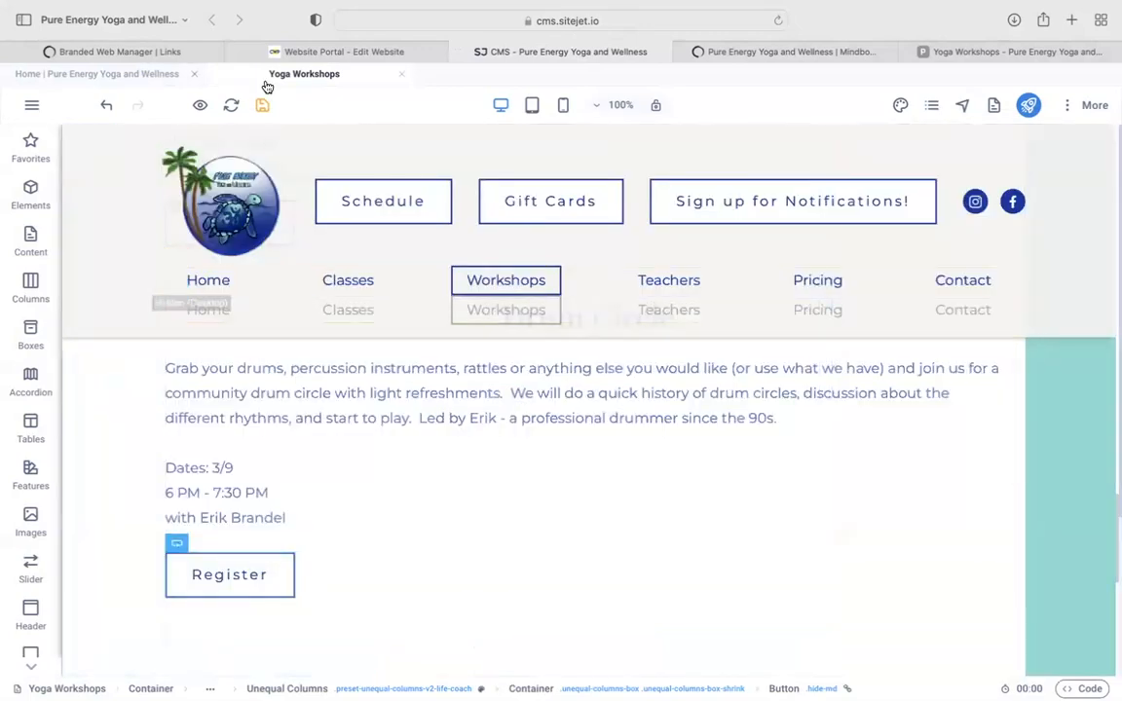
scroll(434, 614, "down", 3)
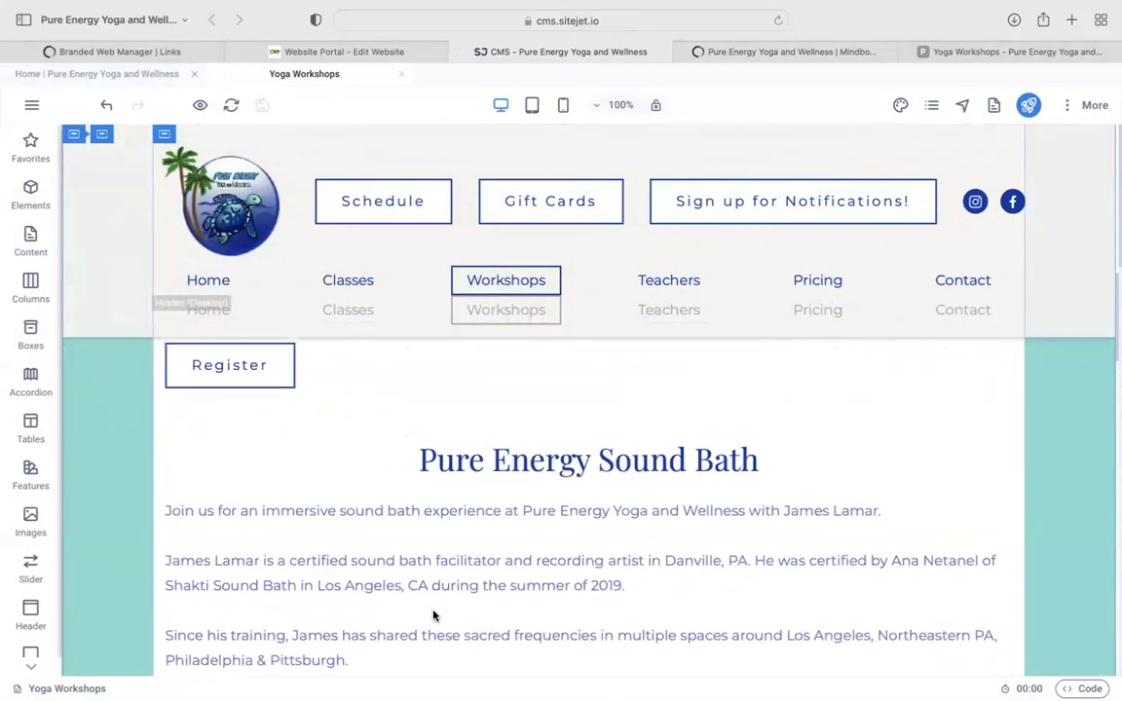
scroll(433, 615, "down", 10)
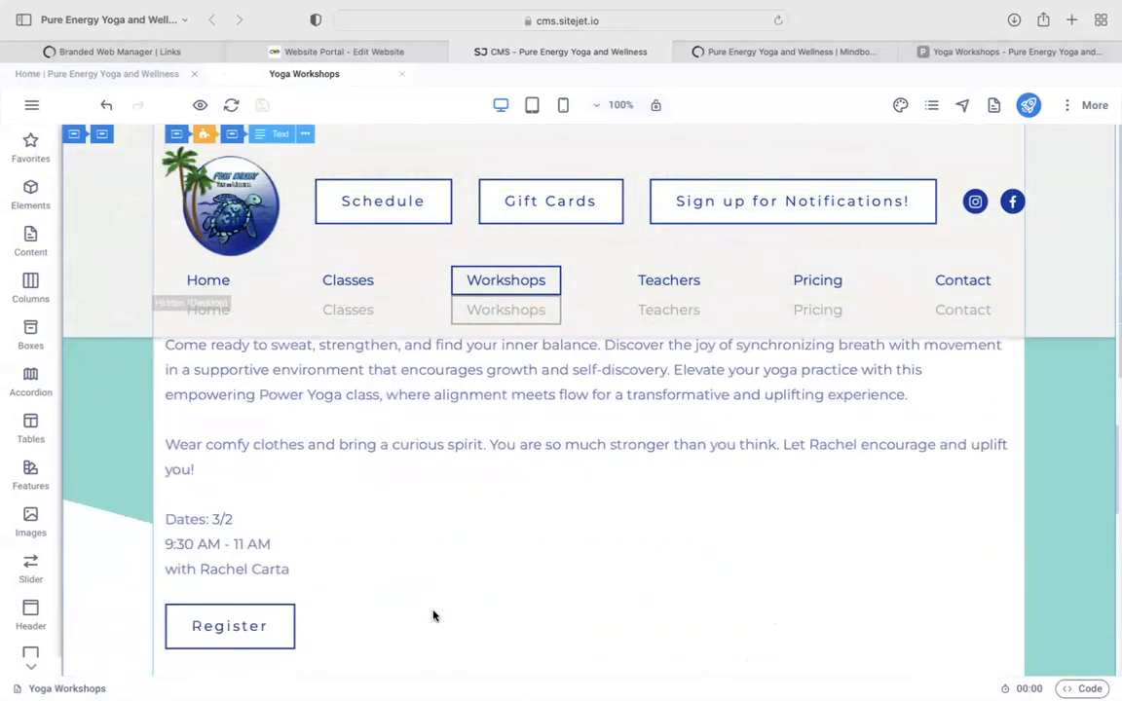
scroll(433, 613, "down", 3)
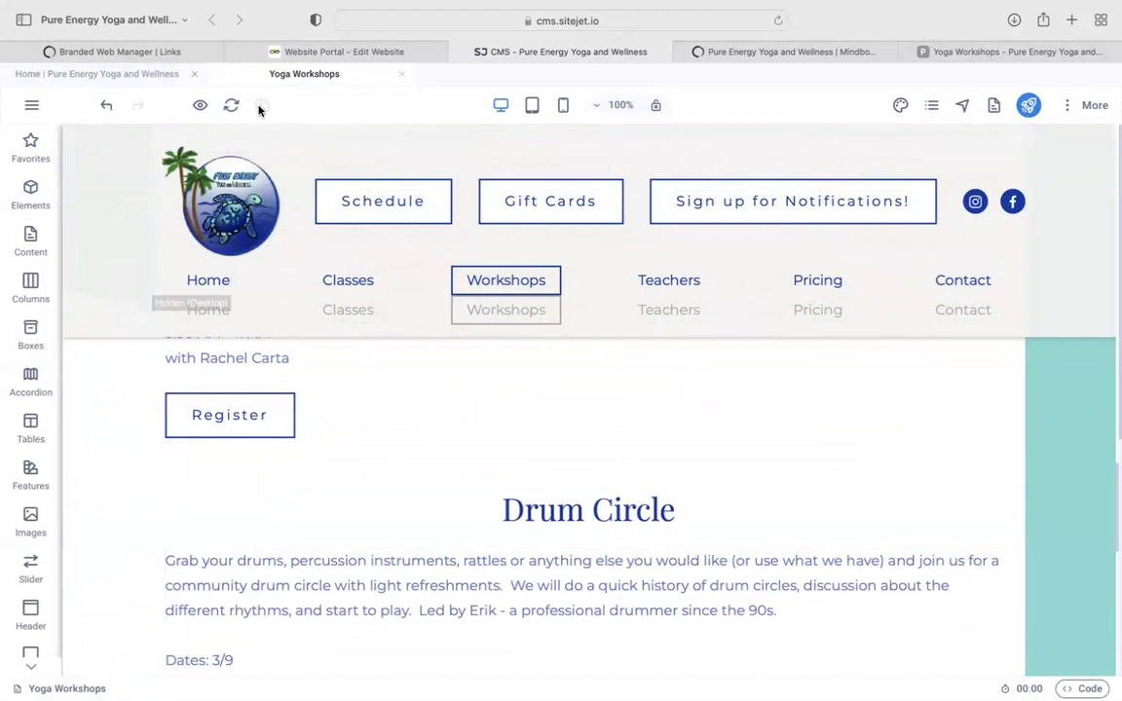
Reload the live Workshops page and test the Register links of the Sound Bath and Power Yoga sections.
left_click(957, 55)
left_click(774, 20)
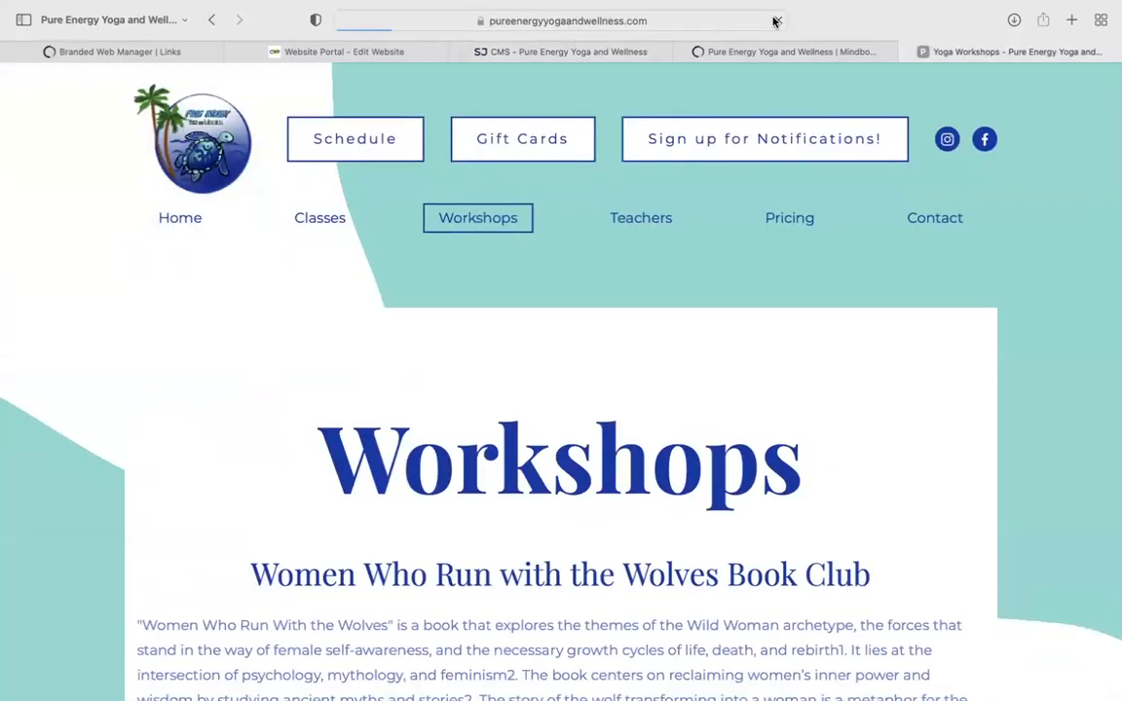
scroll(507, 480, "down", 10)
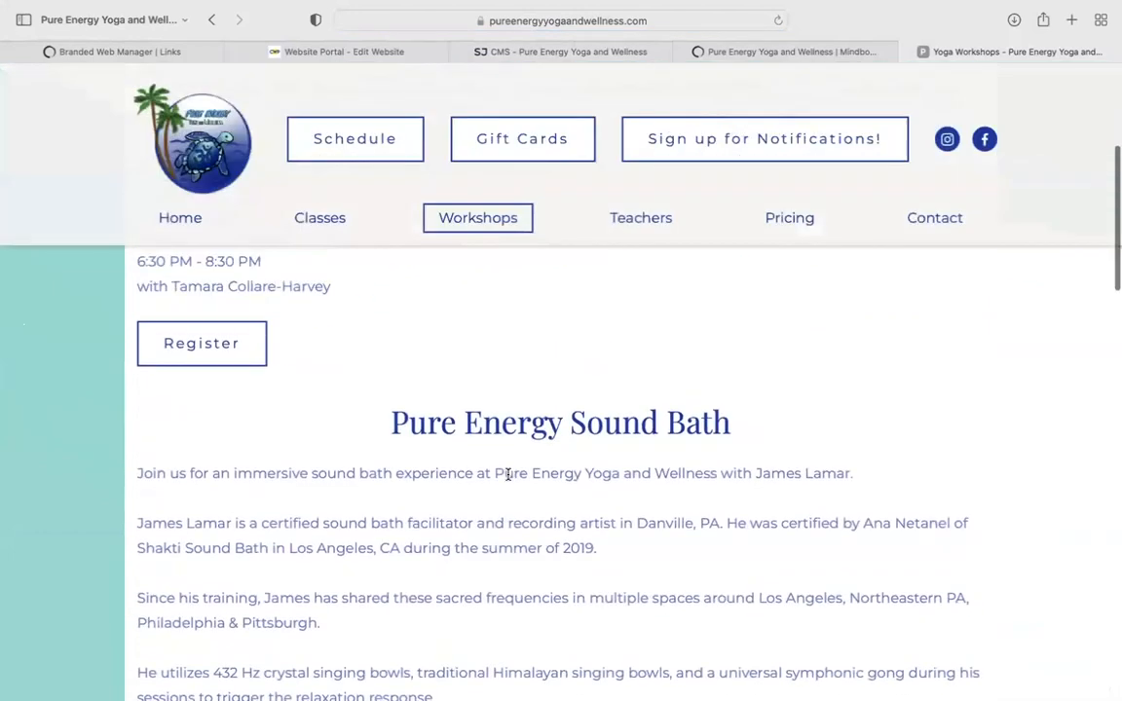
scroll(507, 479, "down", 5)
left_click(230, 570)
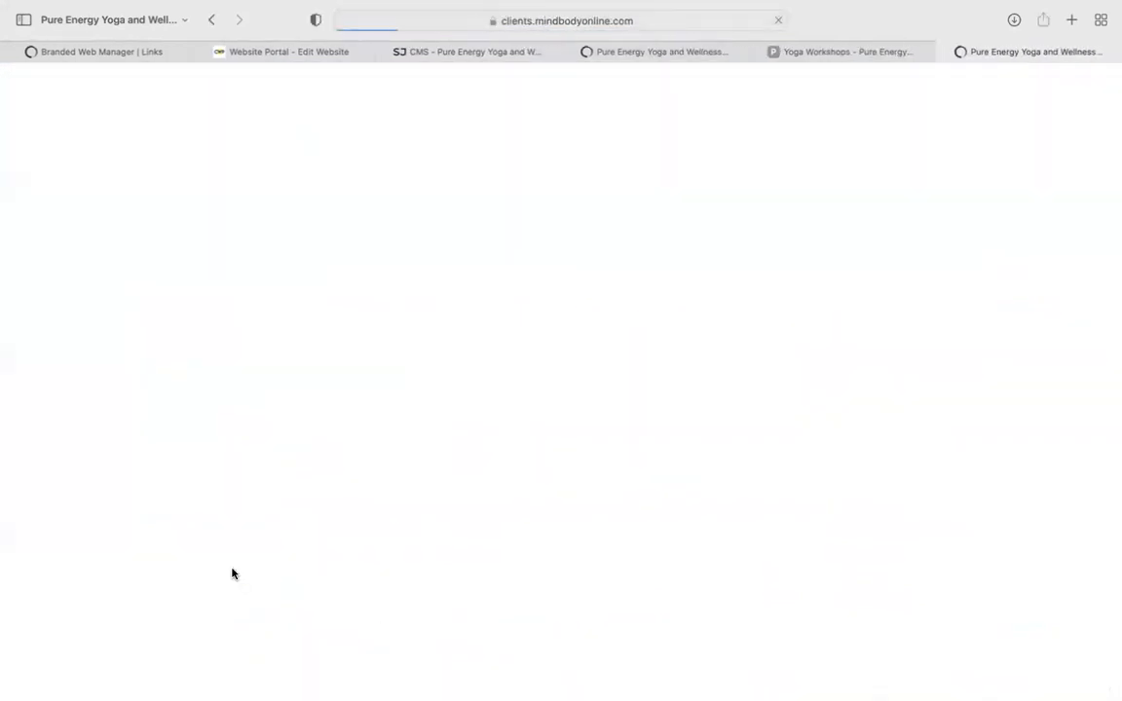
left_click(944, 55)
scroll(443, 538, "down", 7)
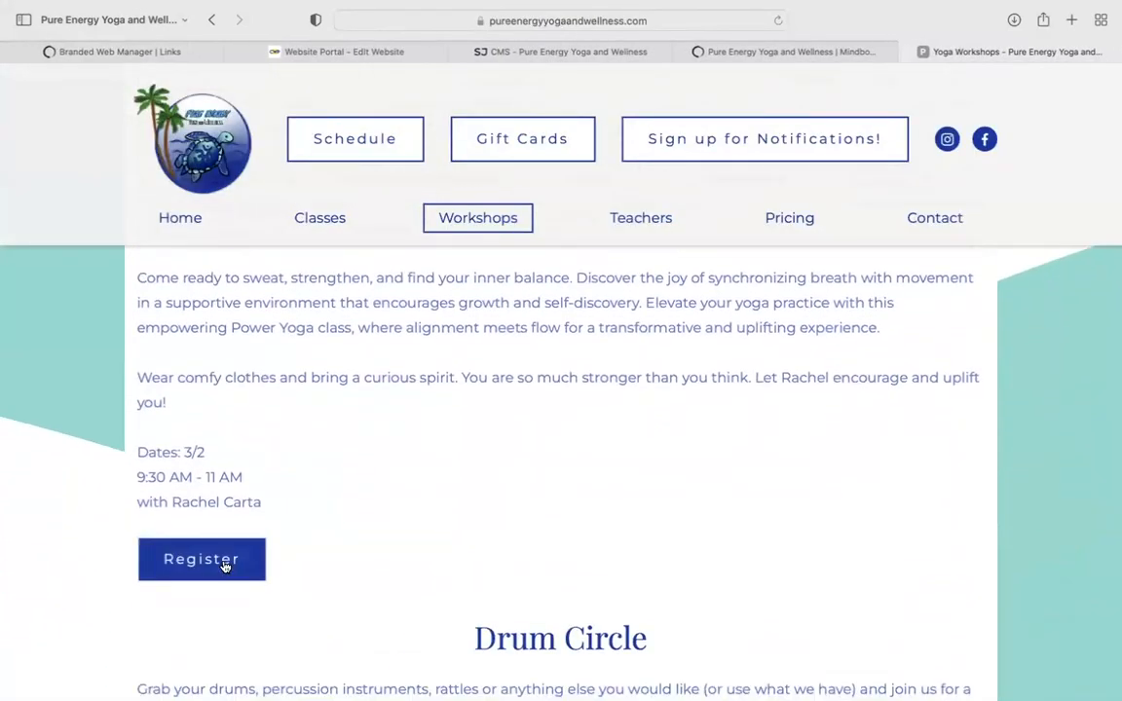
left_click(233, 564)
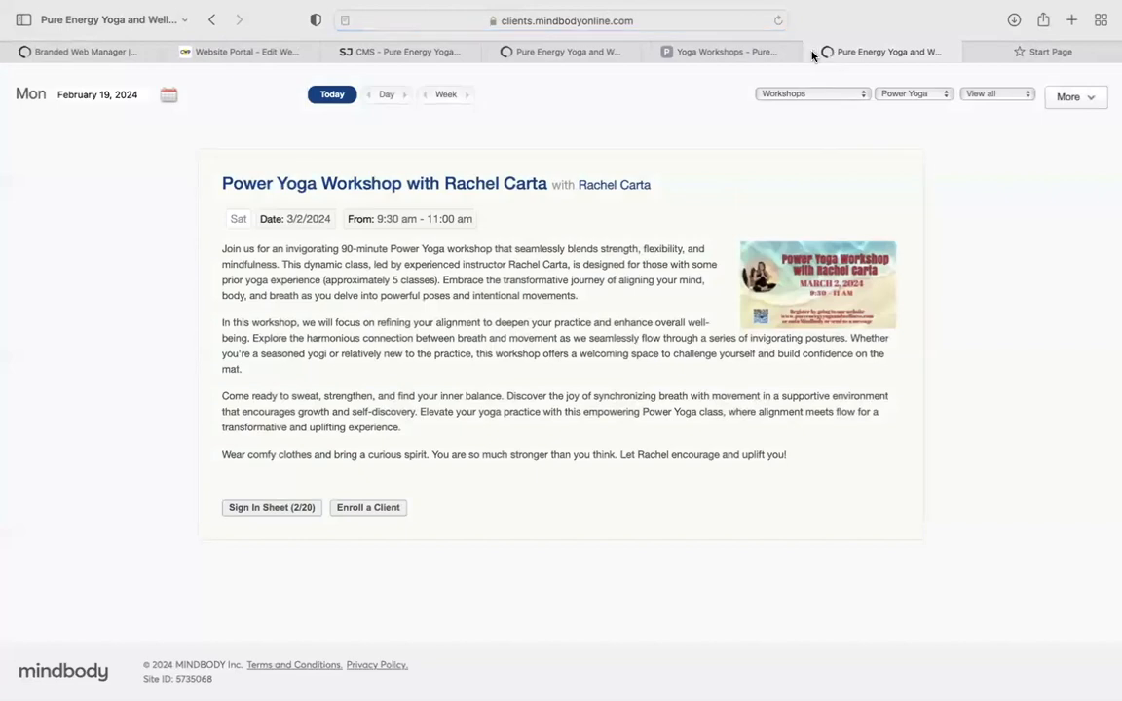
Return to the Mindbody account page and sign out.
left_click(813, 55)
left_click(1082, 86)
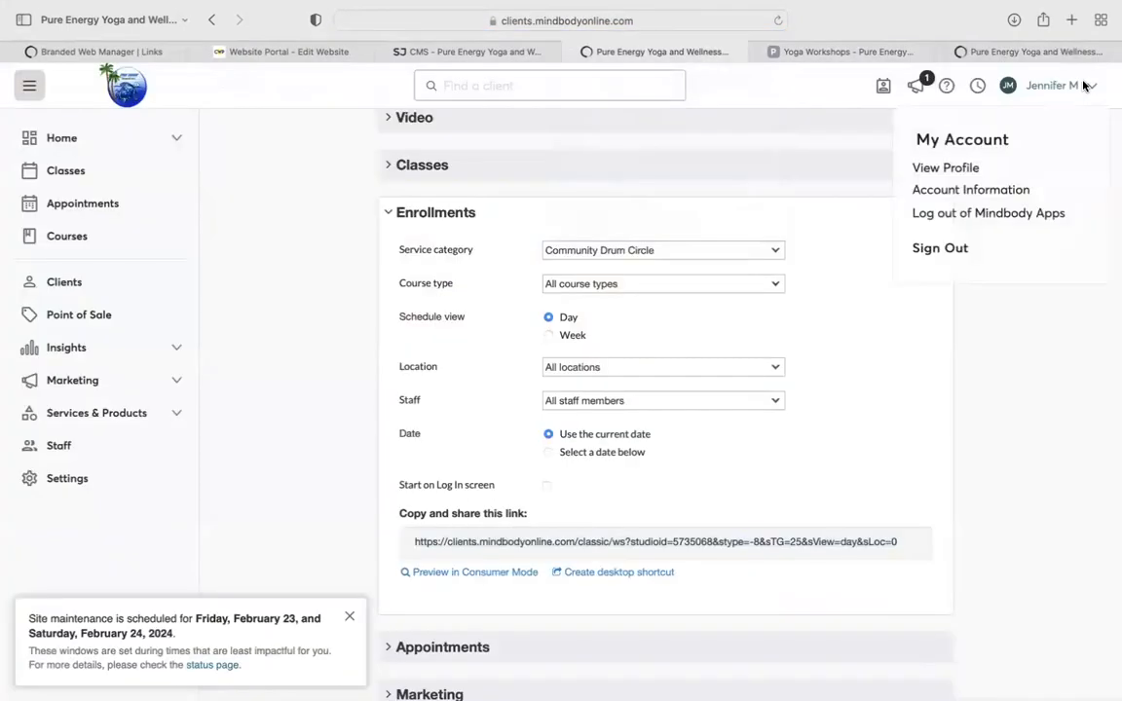
left_click(930, 253)
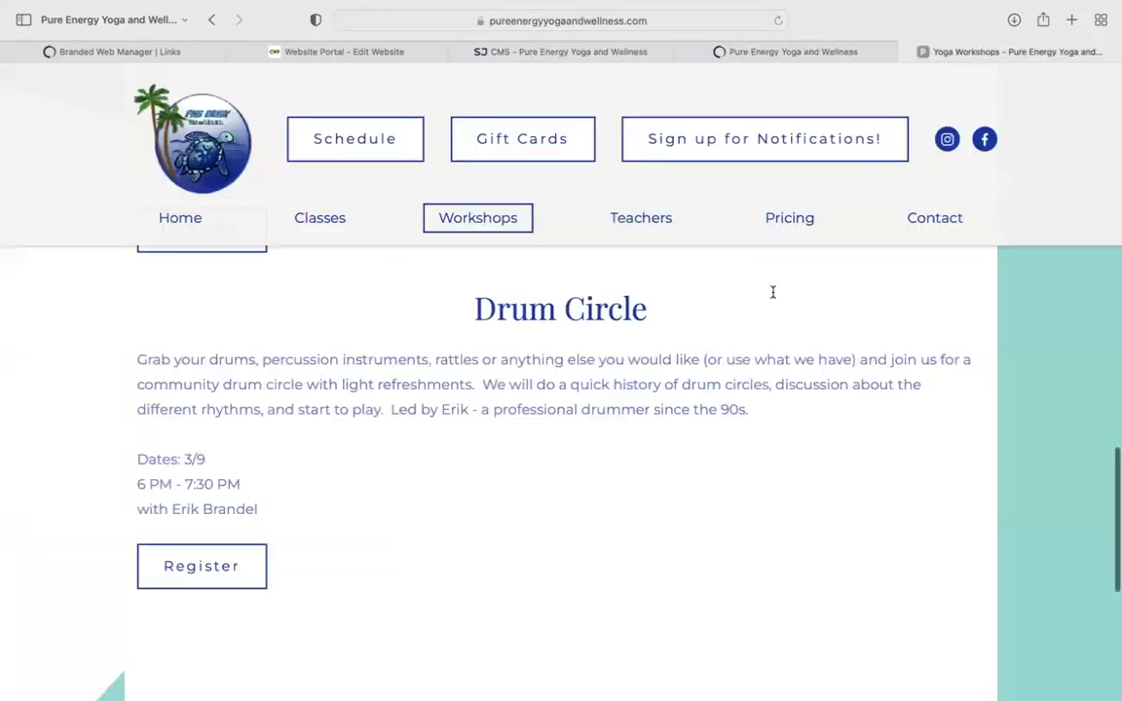
On the live Workshops page, test the Drum Circle section's Register link while signed out of Mindbody, and return to the page.
scroll(772, 293, "up", 15)
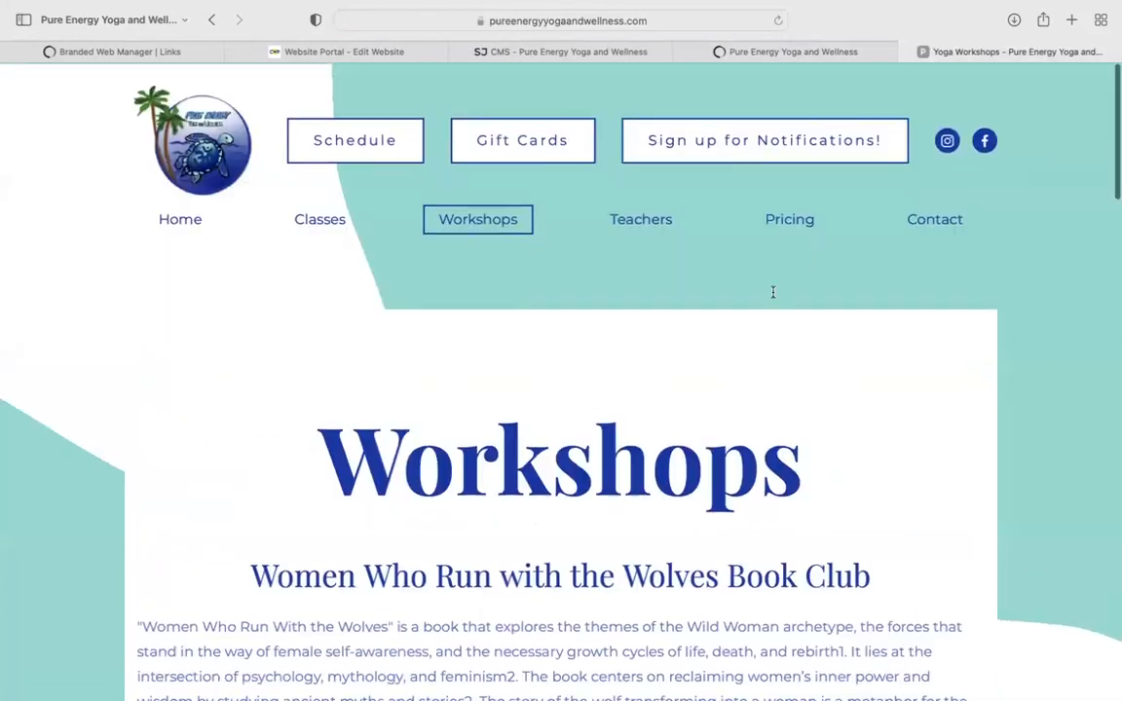
left_click(498, 214)
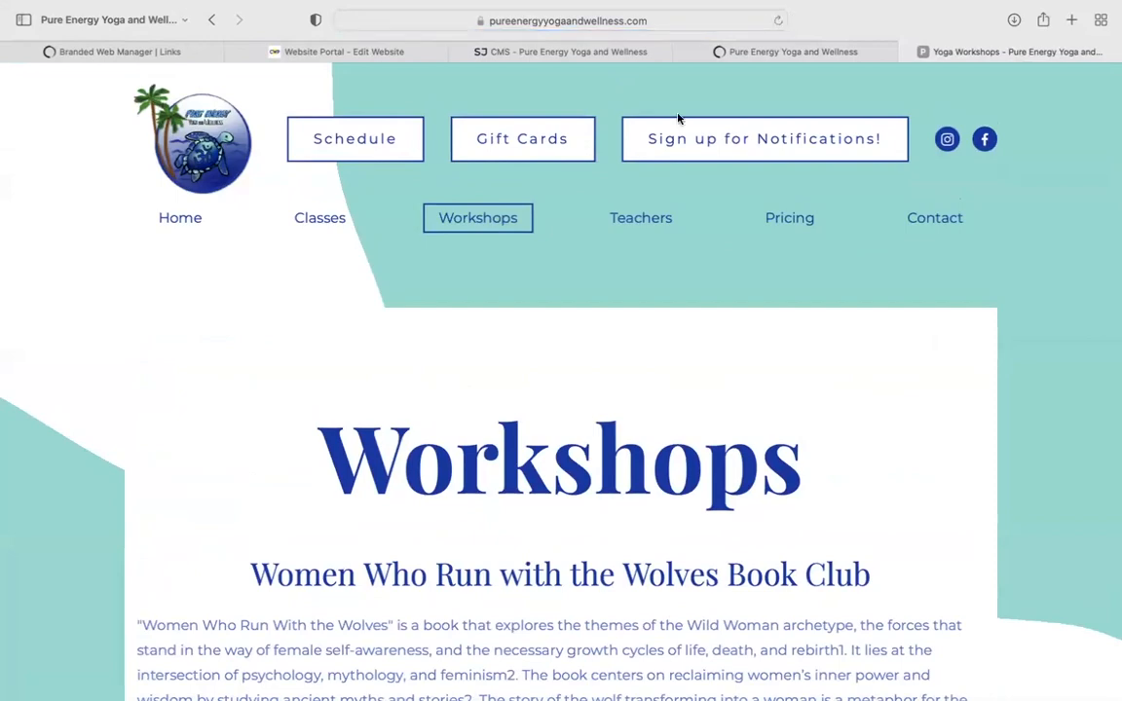
scroll(483, 390, "down", 15)
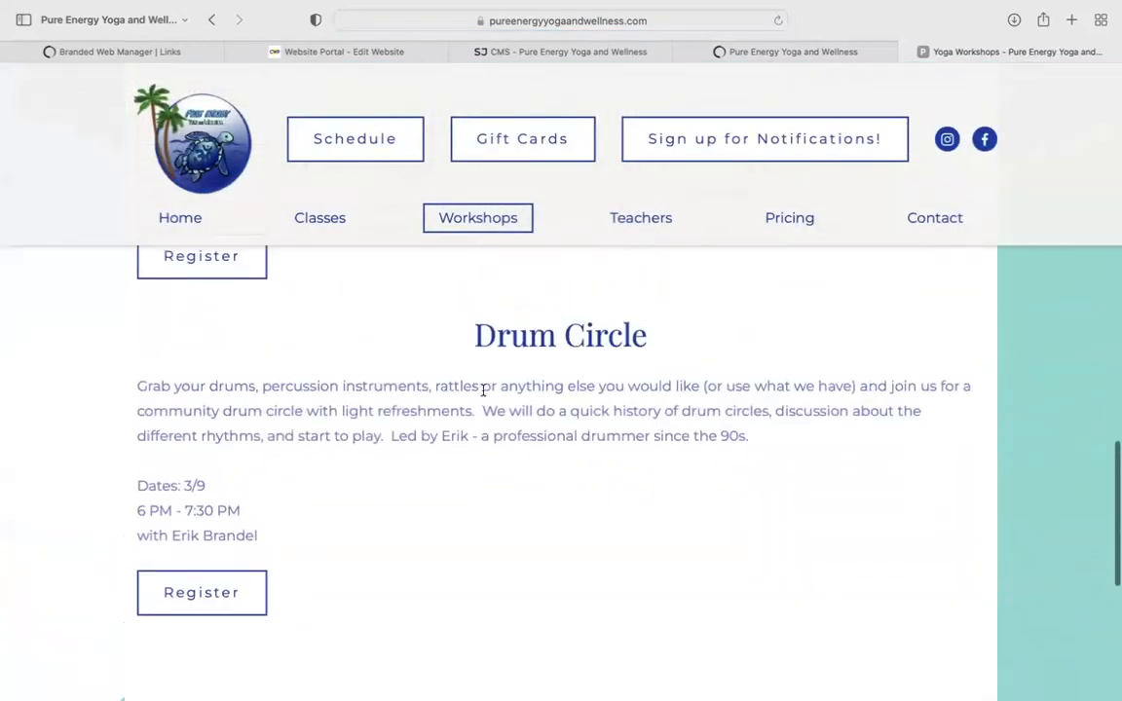
left_click(225, 594)
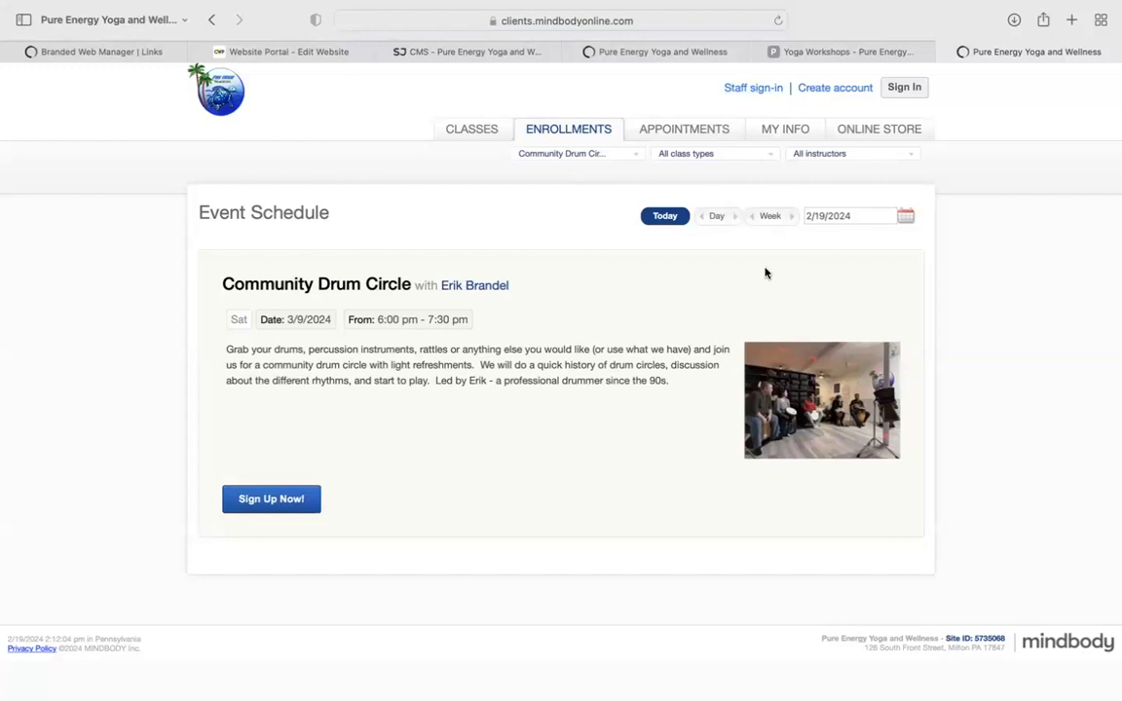
left_click(944, 54)
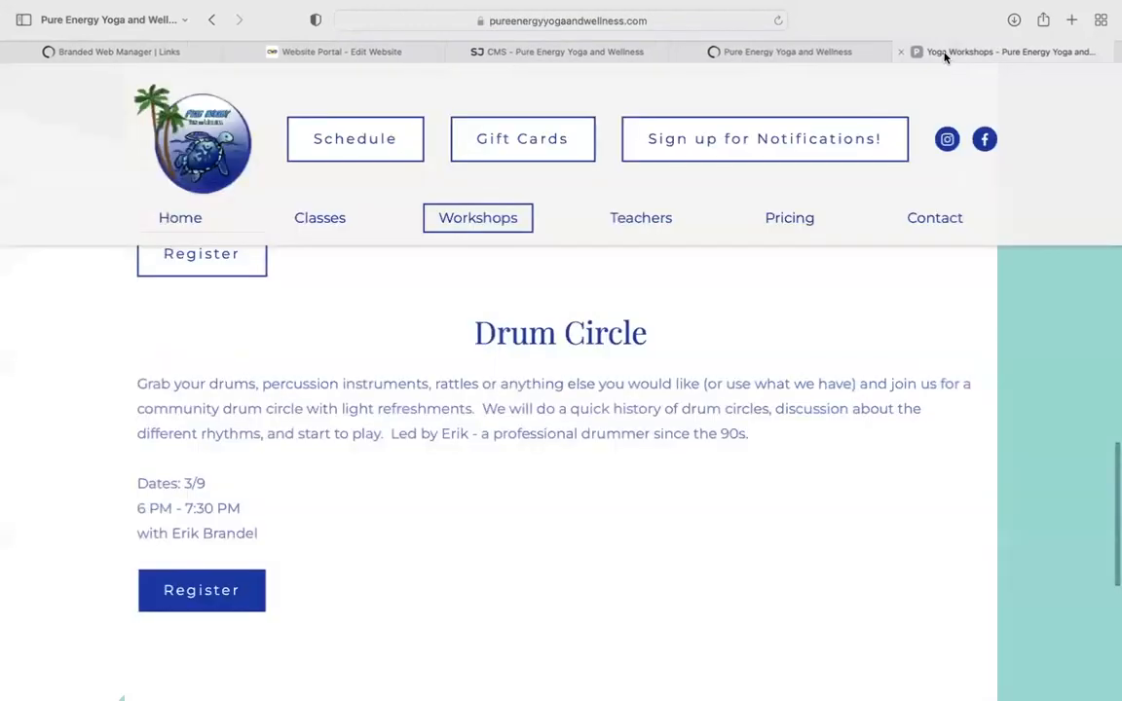
scroll(885, 71, "up", 10)
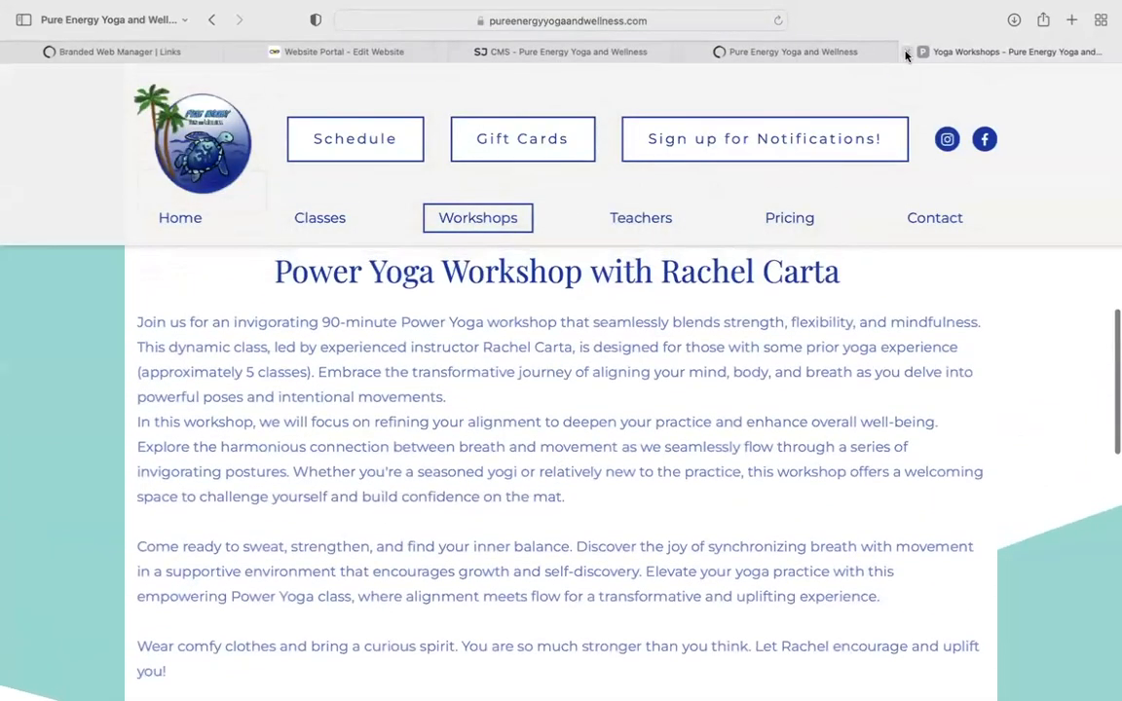
Switch to the website editor and look through the Home page's sections and photo gallery.
left_click(516, 53)
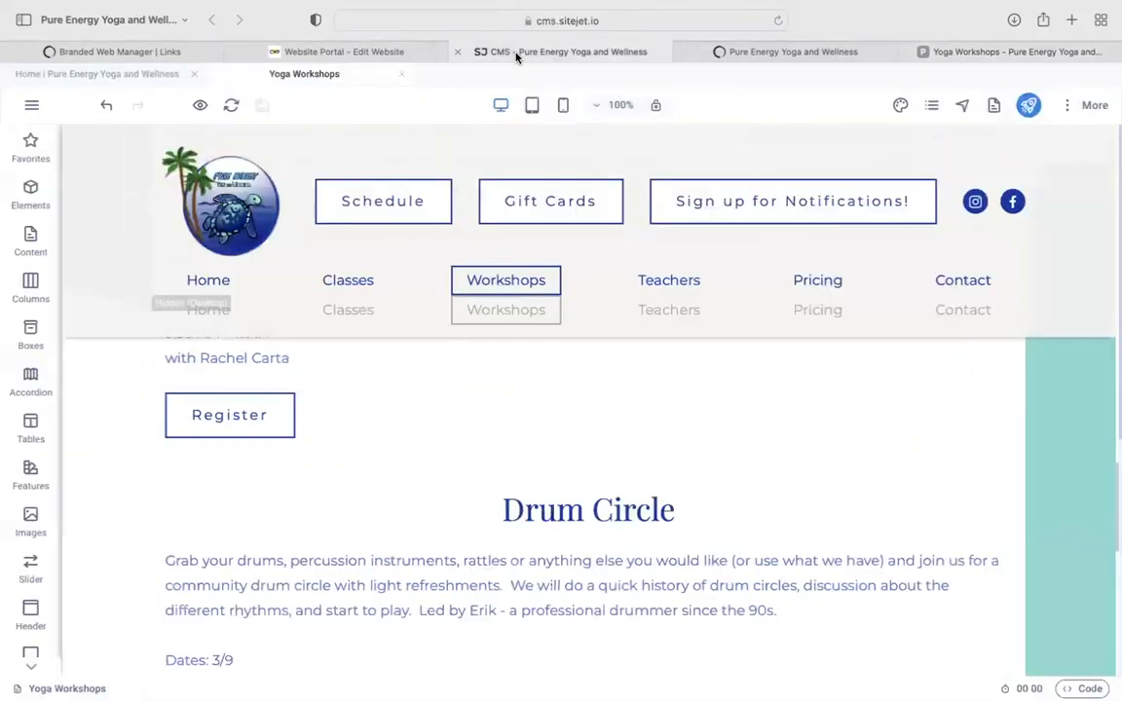
scroll(371, 479, "up", 15)
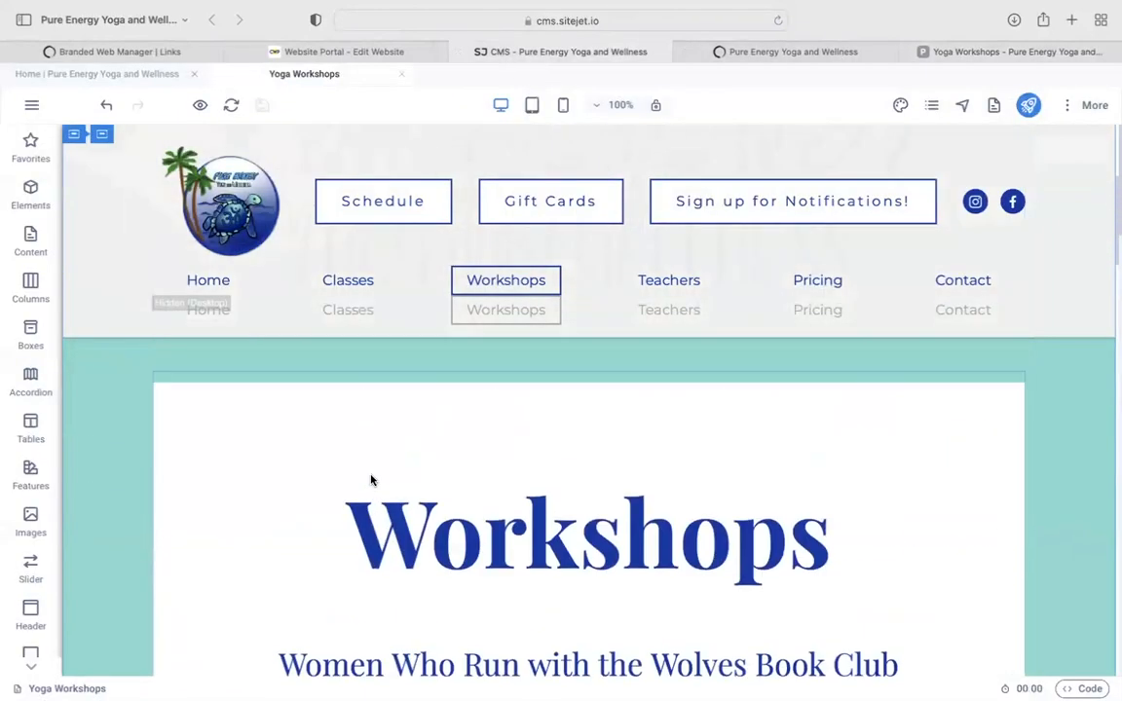
scroll(371, 480, "up", 5)
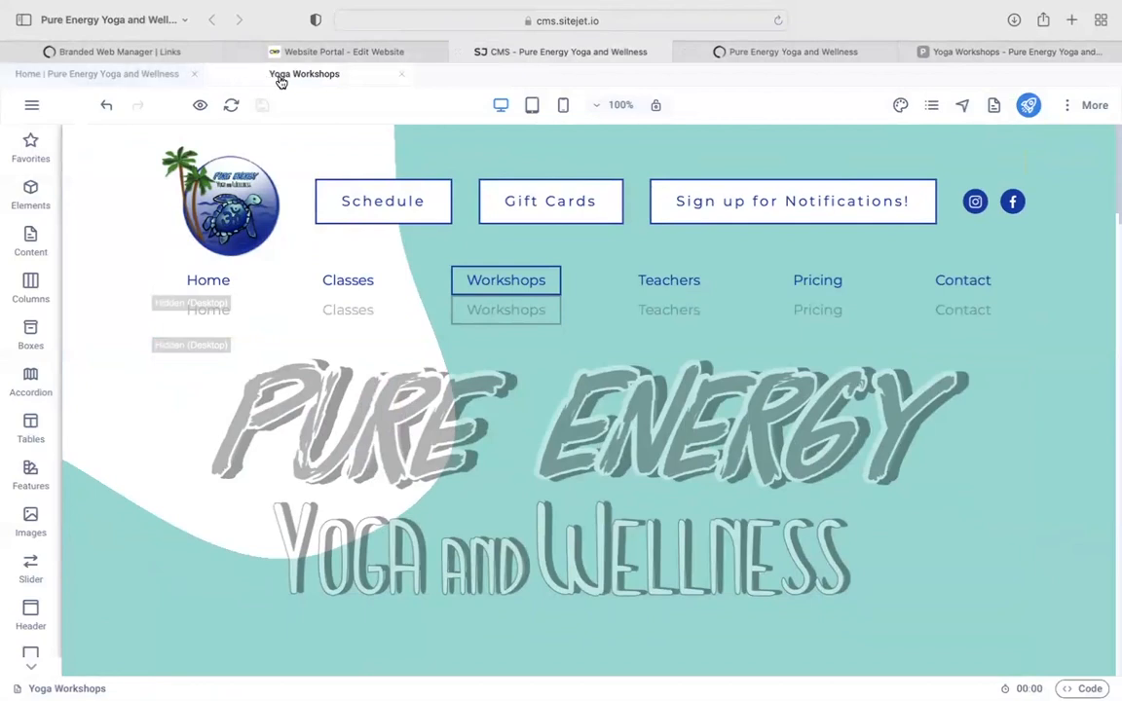
left_click(146, 76)
scroll(409, 380, "down", 1)
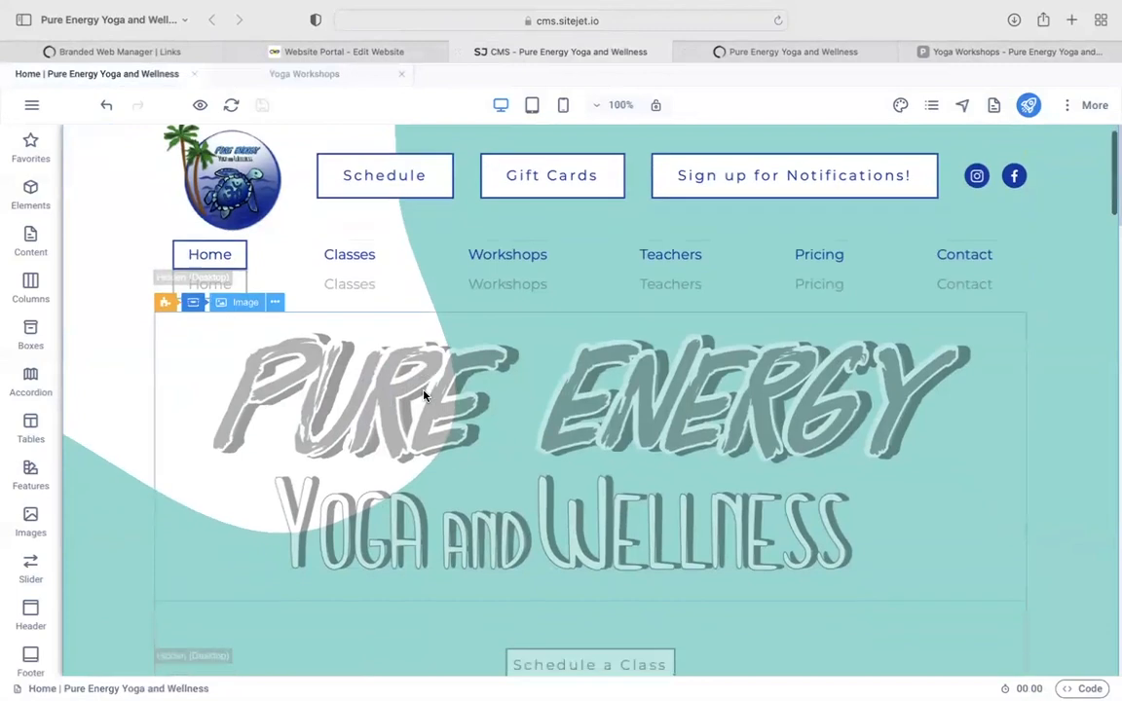
scroll(424, 395, "down", 10)
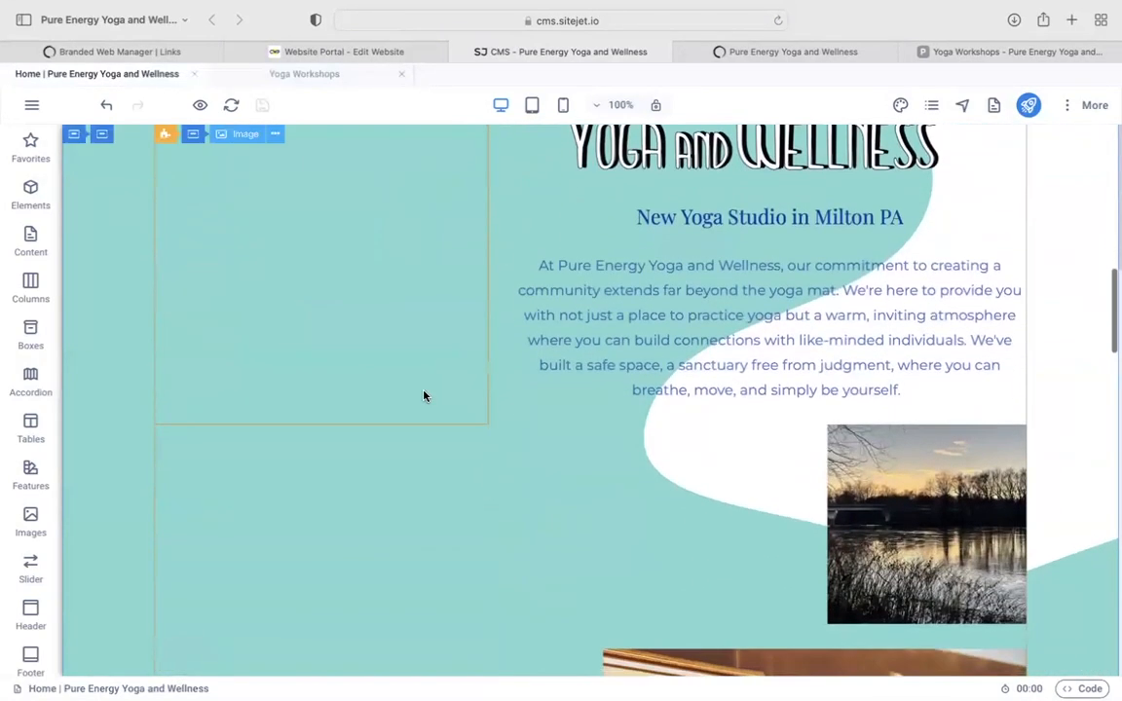
scroll(423, 395, "down", 5)
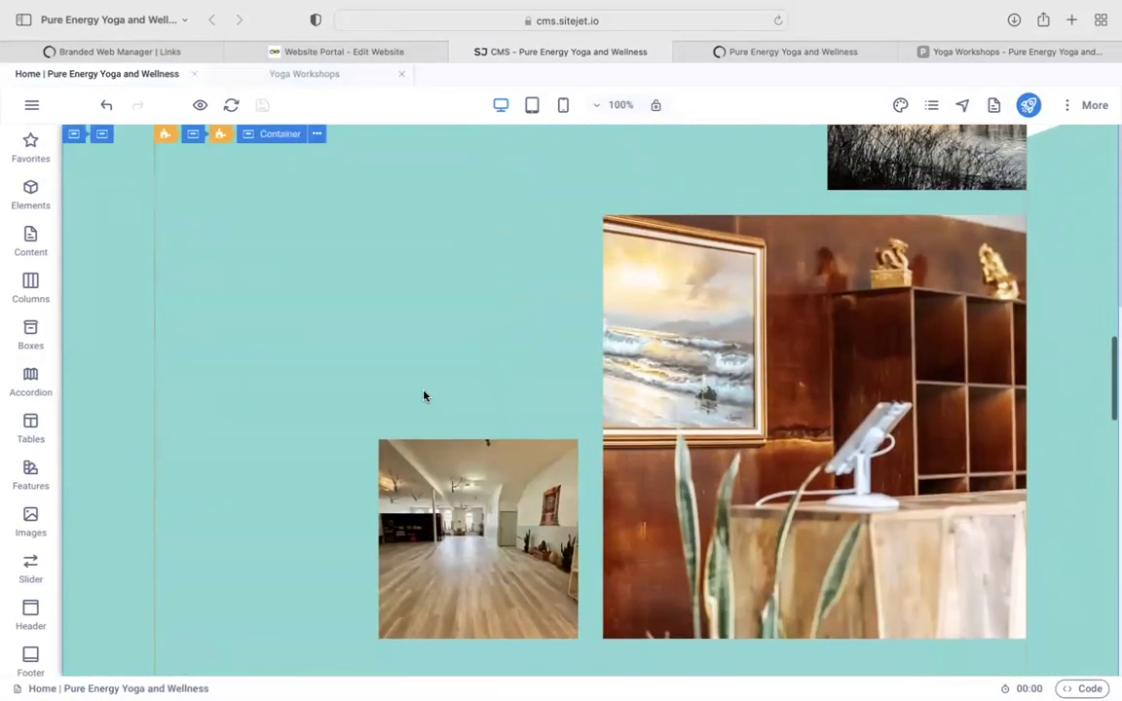
scroll(426, 395, "down", 3)
scroll(584, 336, "up", 5)
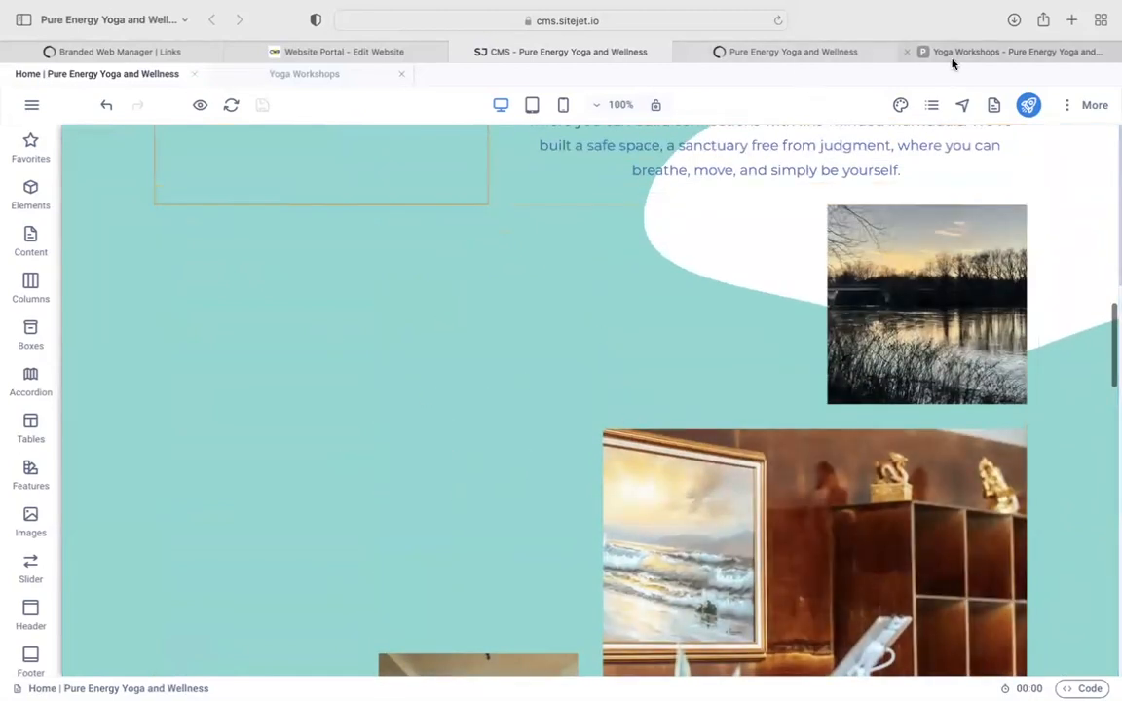
Open the Home page on the live website and examine its photo gallery.
left_click(966, 52)
left_click(178, 220)
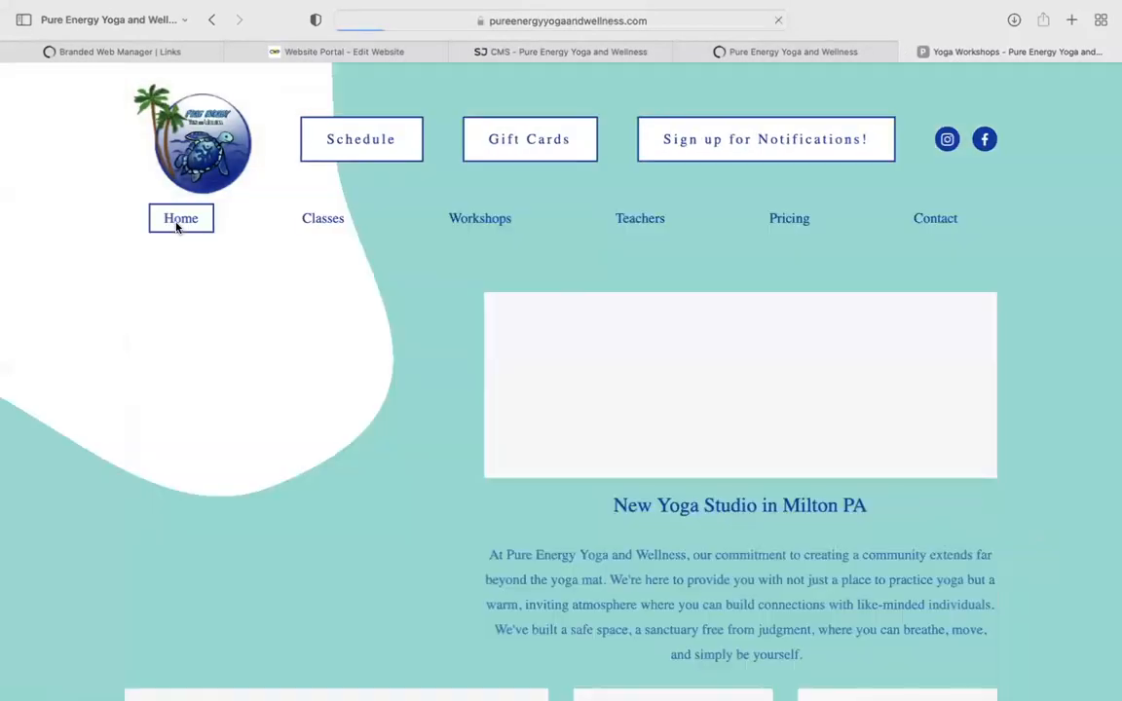
scroll(413, 335, "down", 5)
scroll(500, 451, "down", 5)
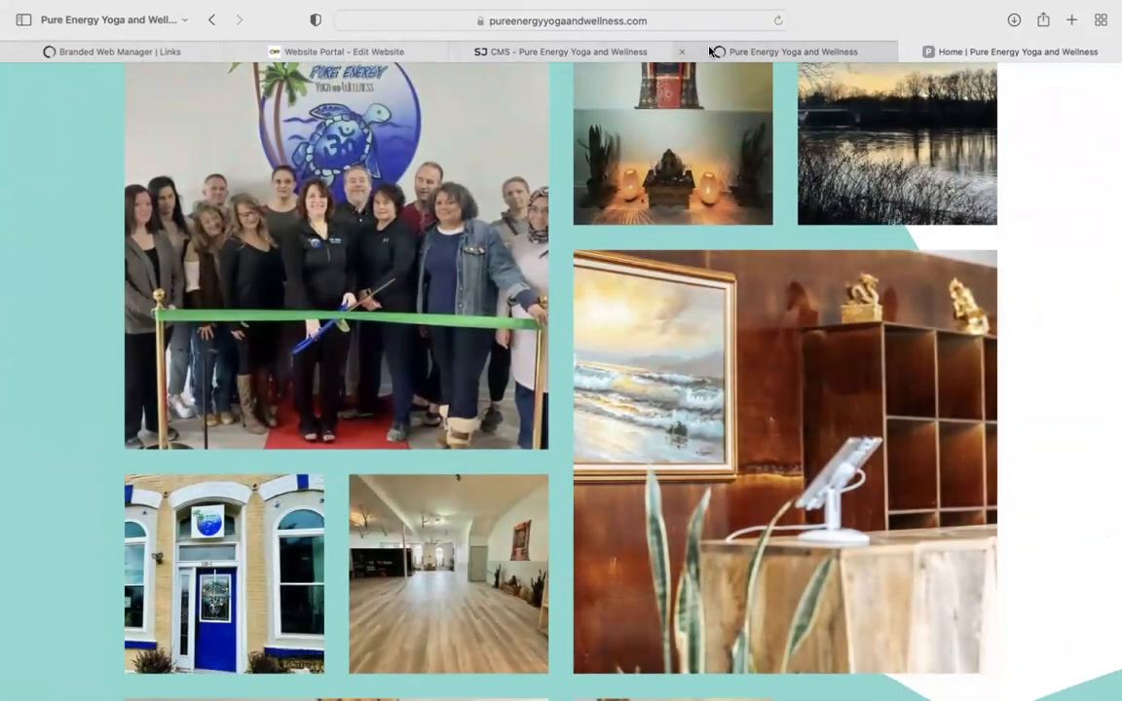
Back in the website editor, open the Home page's photo gallery settings, review the images in it, and close them.
left_click(789, 51)
left_click(602, 51)
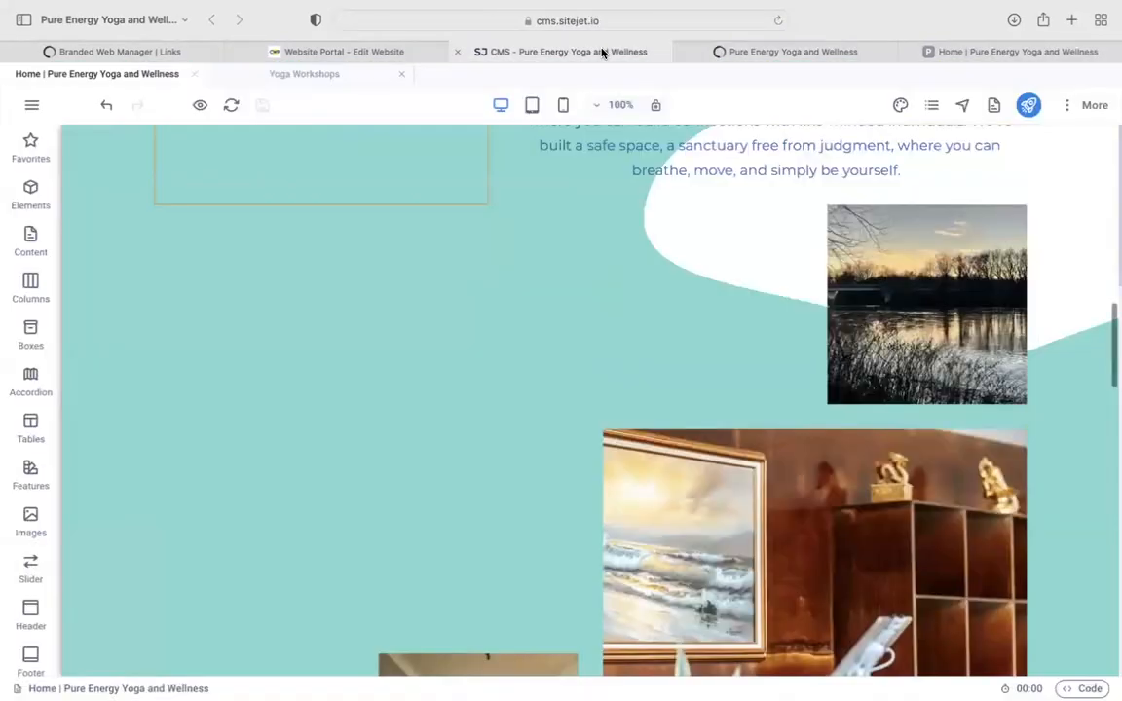
scroll(344, 306, "down", 3)
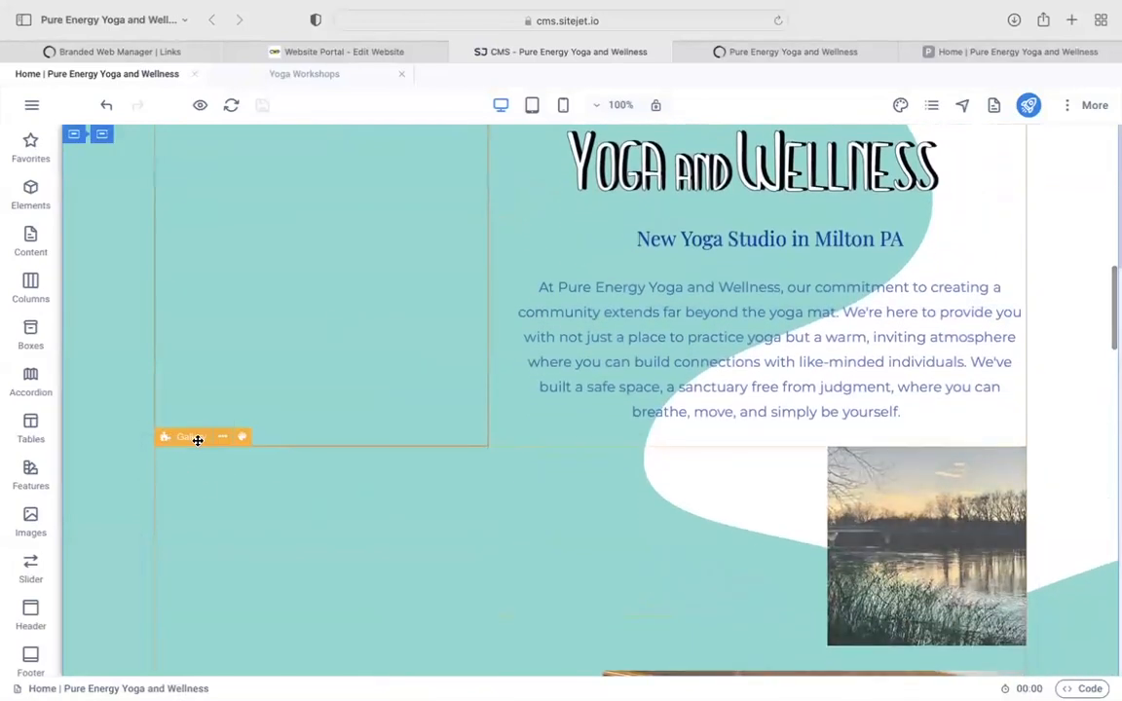
scroll(228, 508, "down", 3)
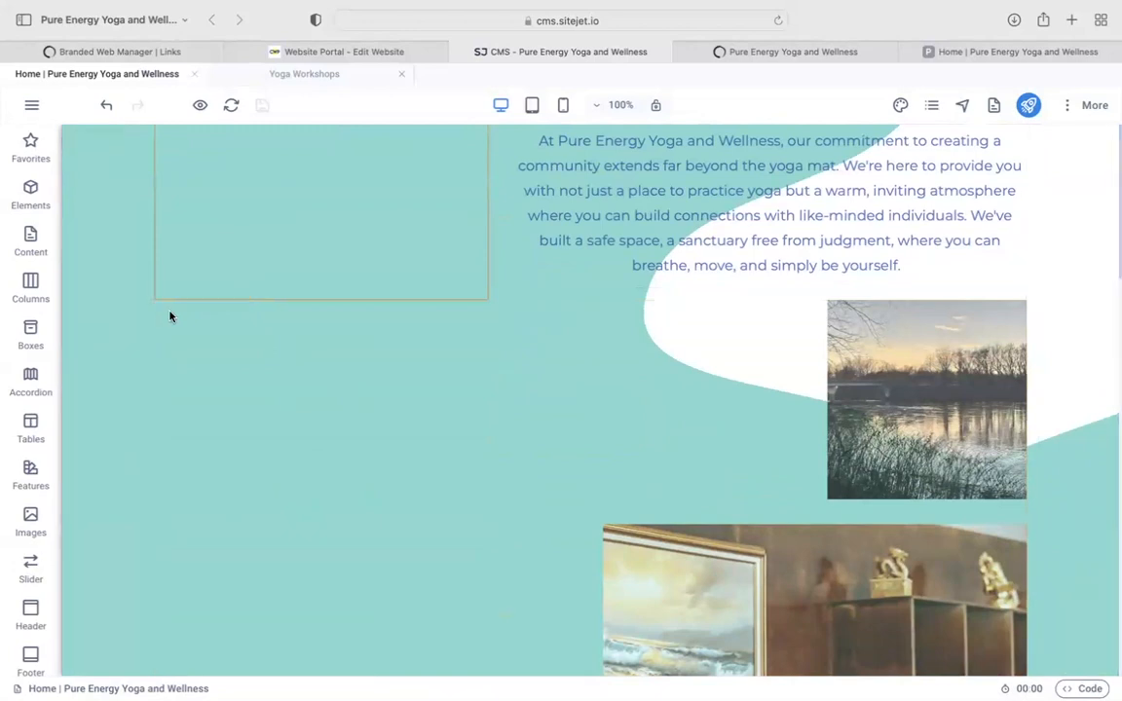
scroll(368, 430, "down", 2)
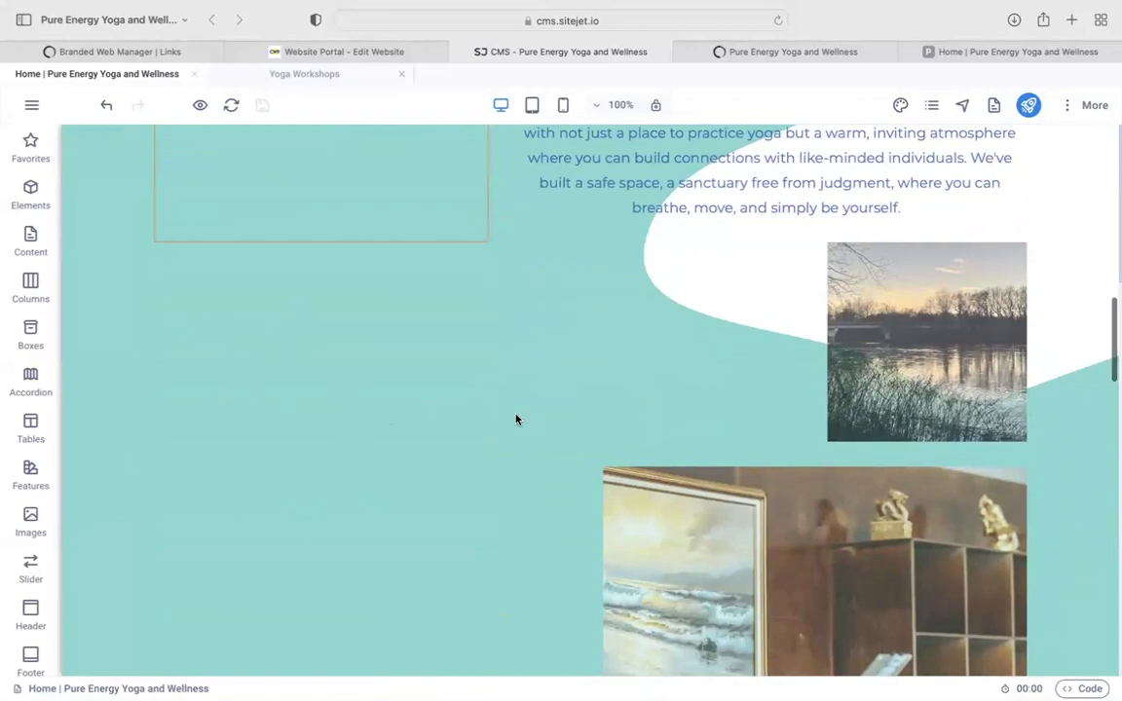
scroll(538, 378, "down", 2)
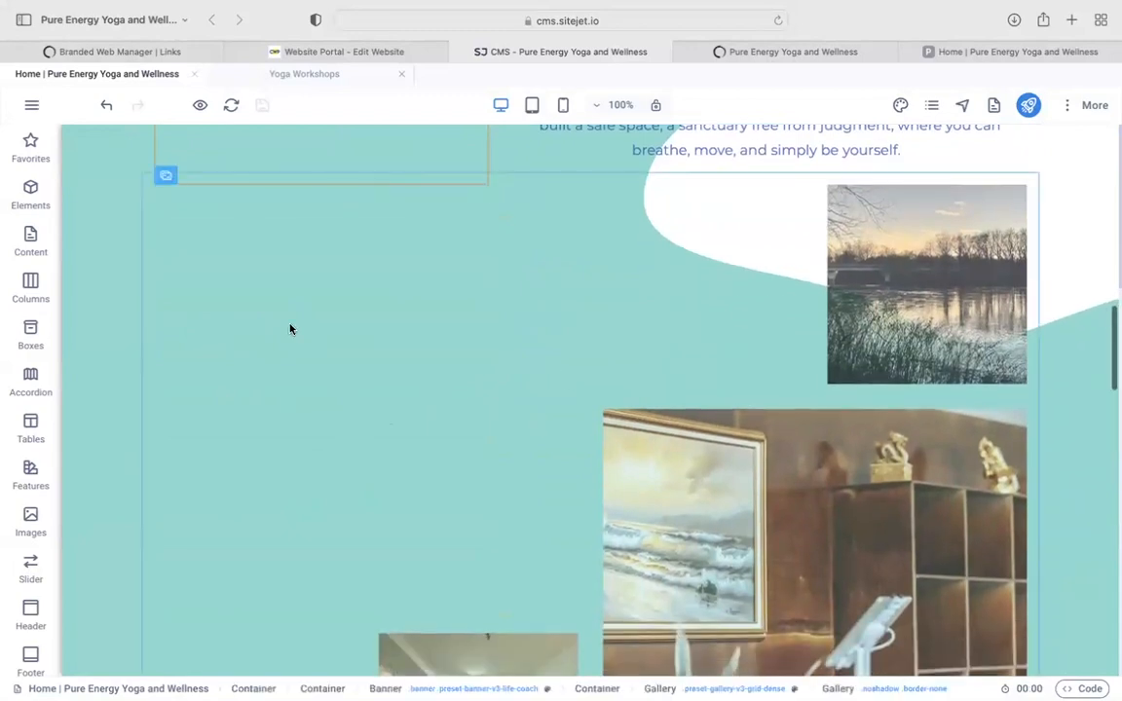
left_click(289, 329)
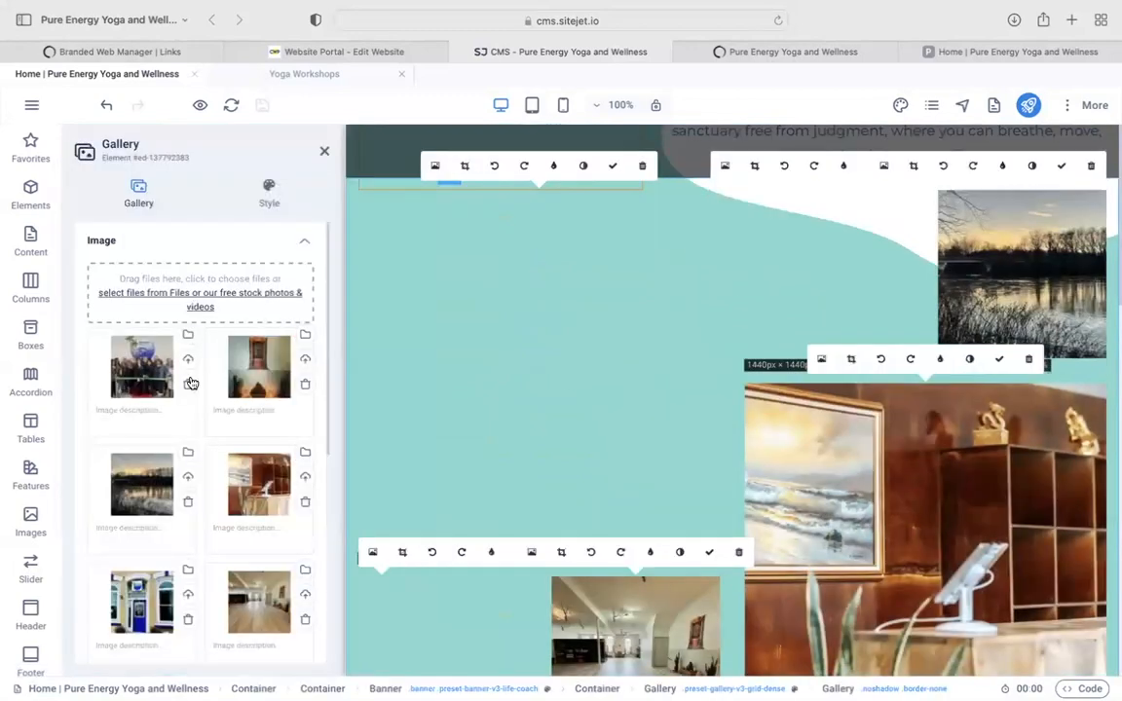
scroll(250, 431, "down", 6)
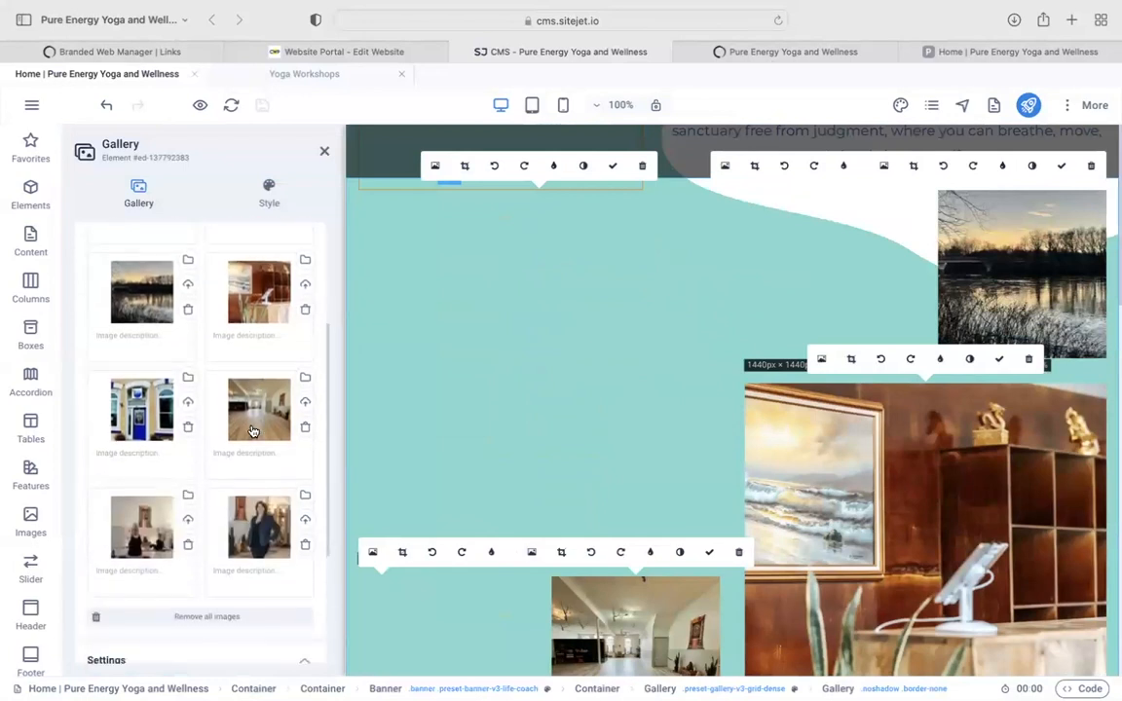
left_click(323, 156)
Open the HTML element with the two scripts above the Home page's footer to inspect its code.
scroll(319, 443, "down", 5)
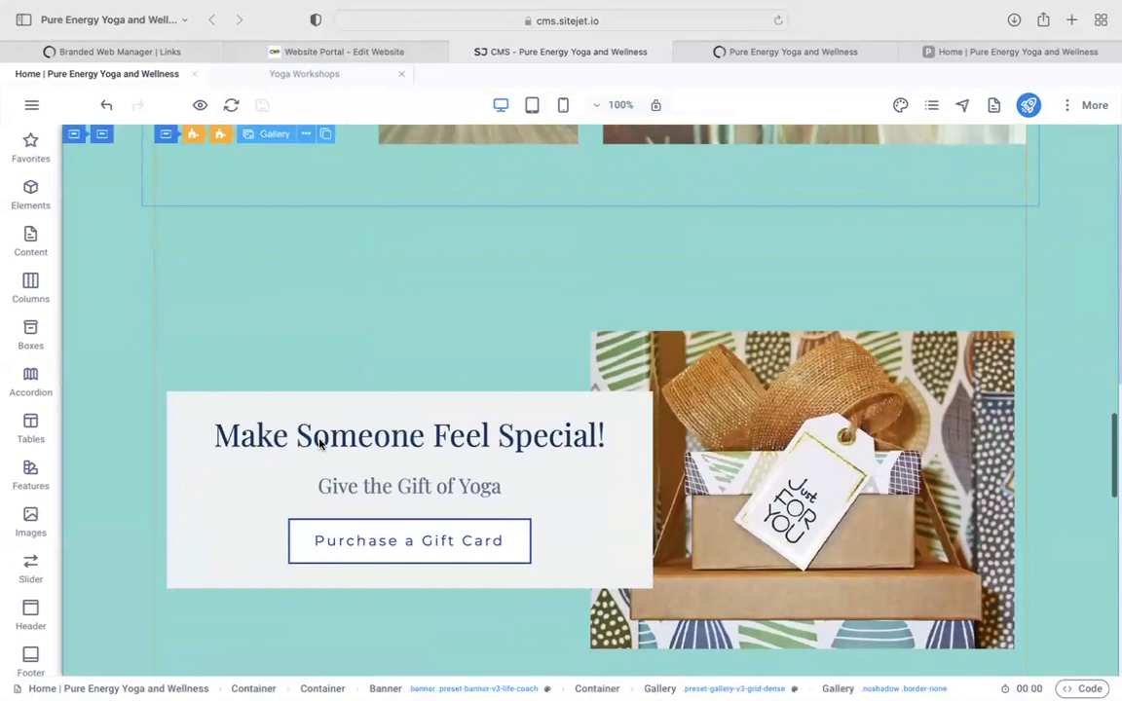
scroll(319, 443, "down", 5)
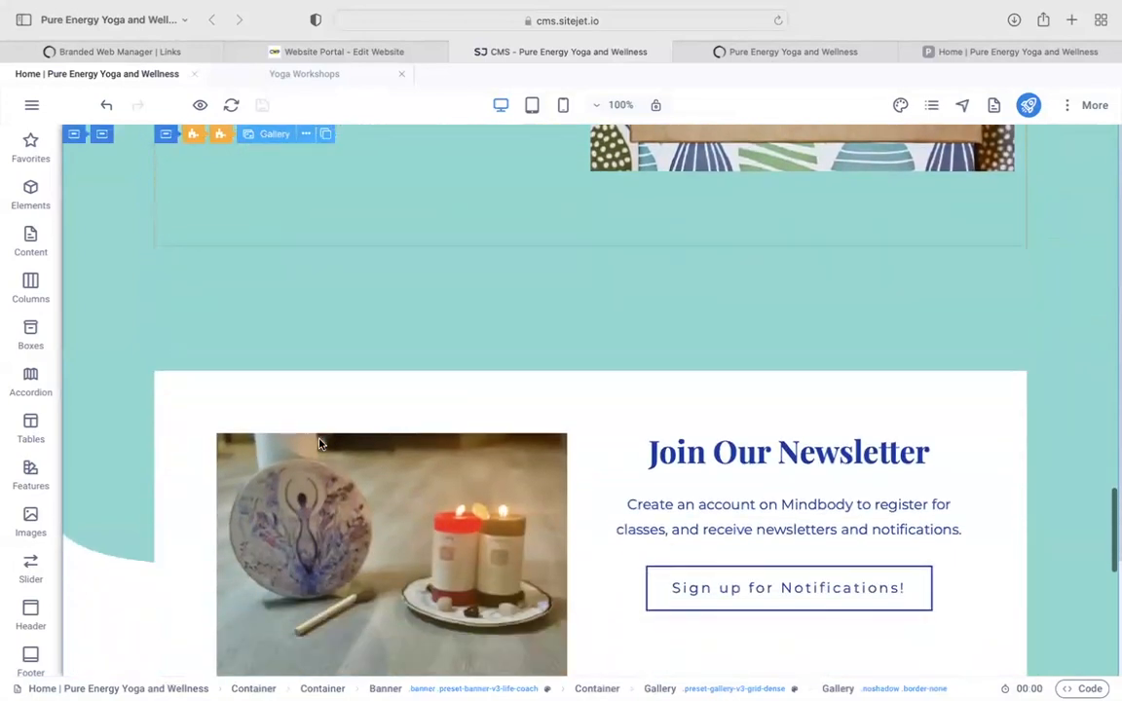
scroll(319, 443, "down", 5)
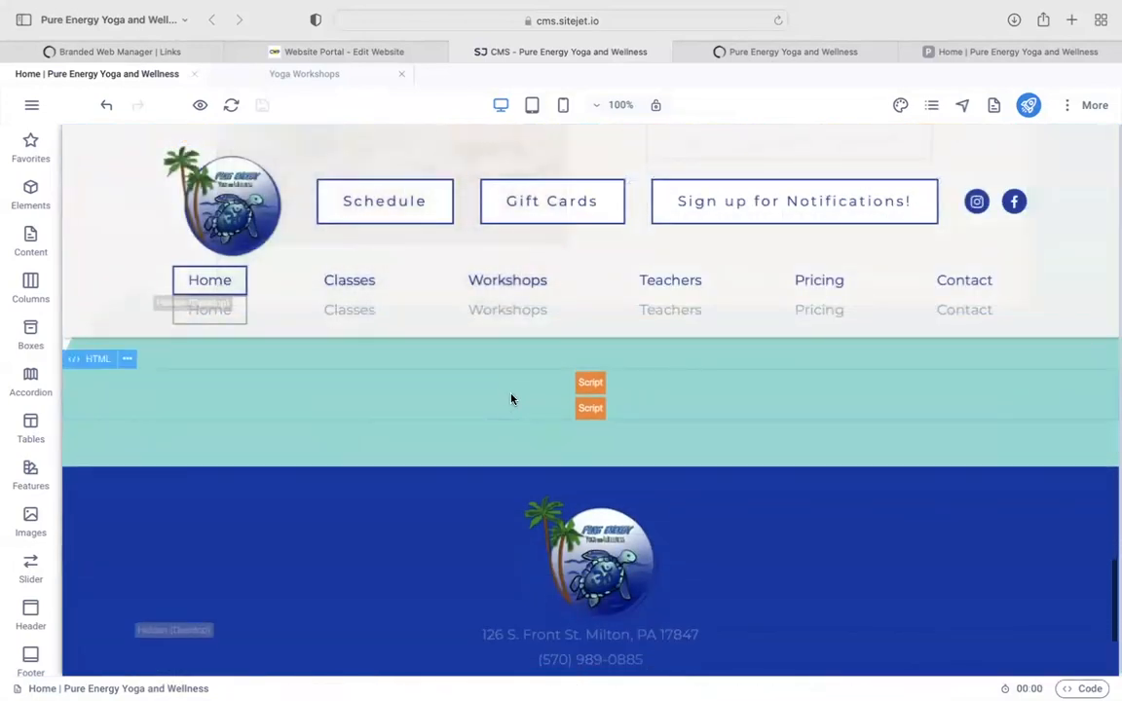
left_click(499, 410)
double_click(519, 401)
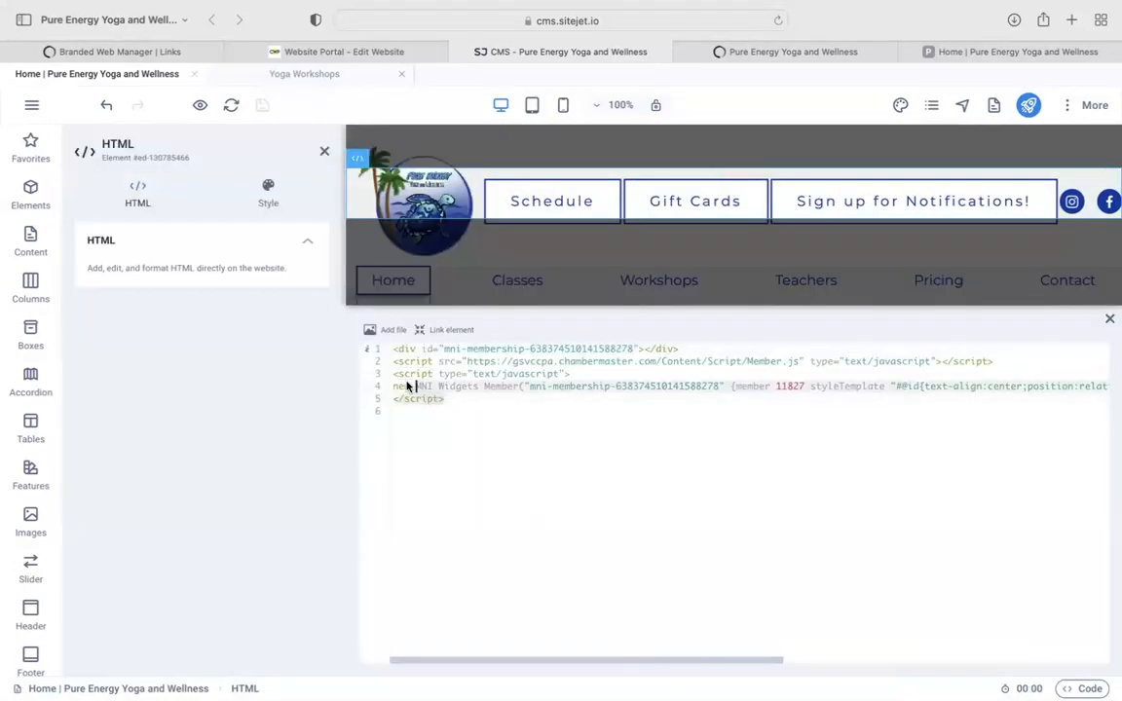
On the live Home page, examine the chamber of commerce badge above the footer.
left_click(1001, 51)
scroll(732, 450, "down", 15)
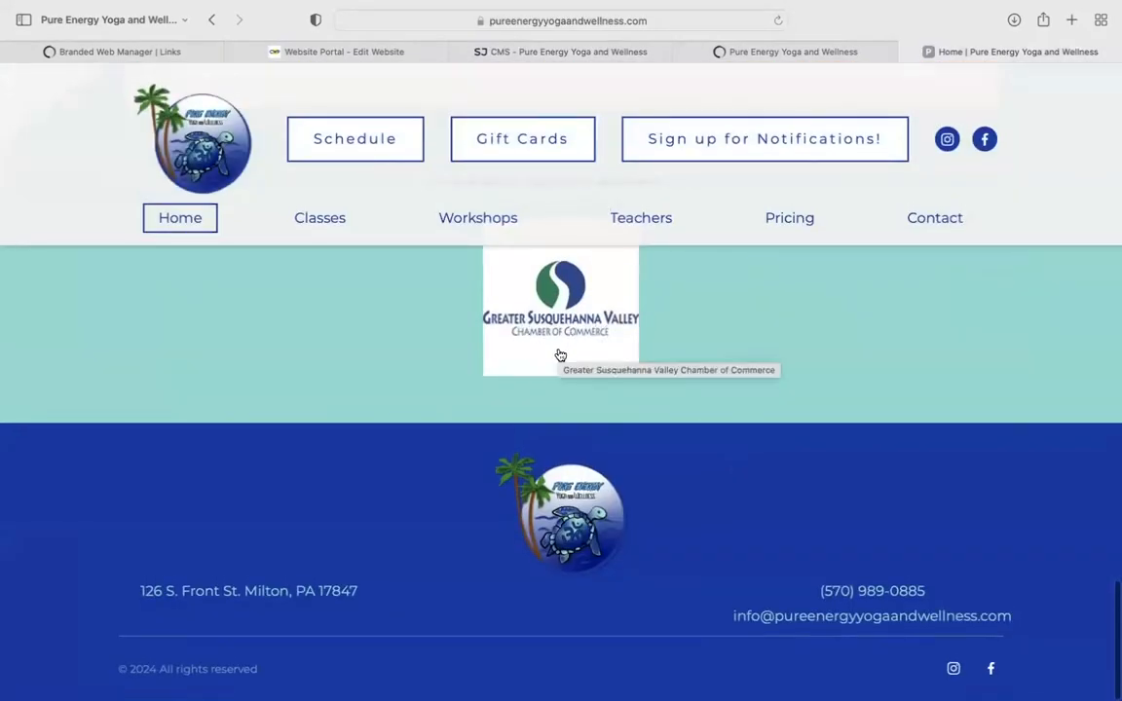
scroll(574, 349, "up", 1)
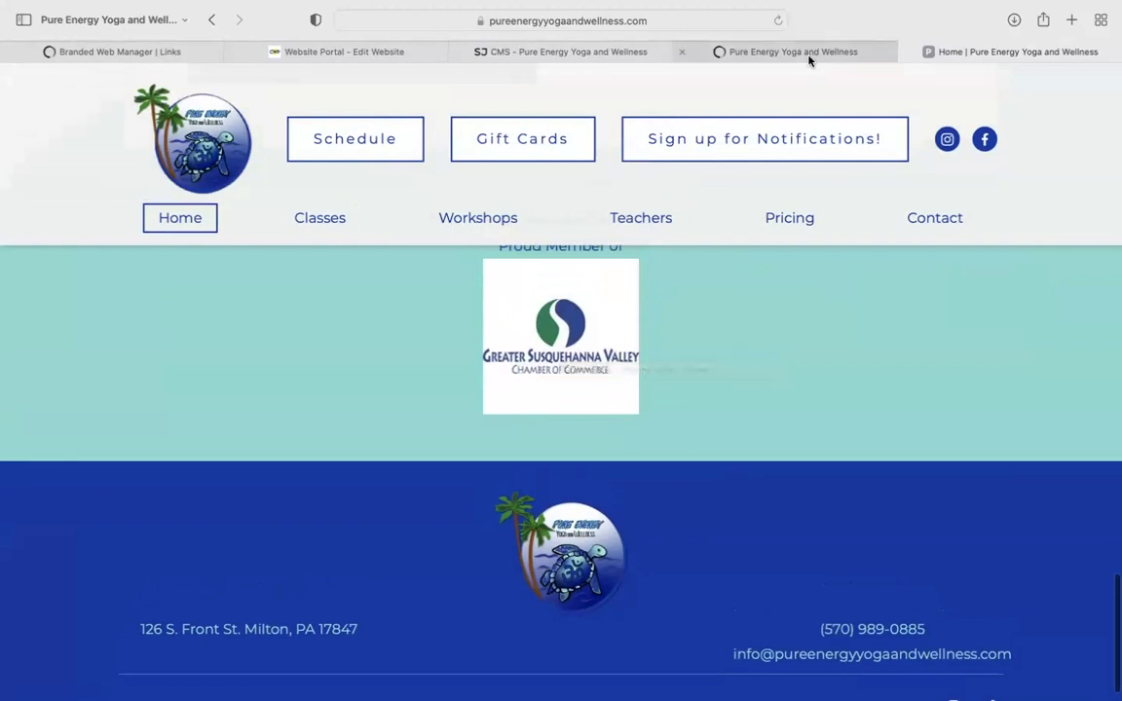
Return to the website editor, open the Pricing page from the list of pages, and close the list.
left_click(560, 51)
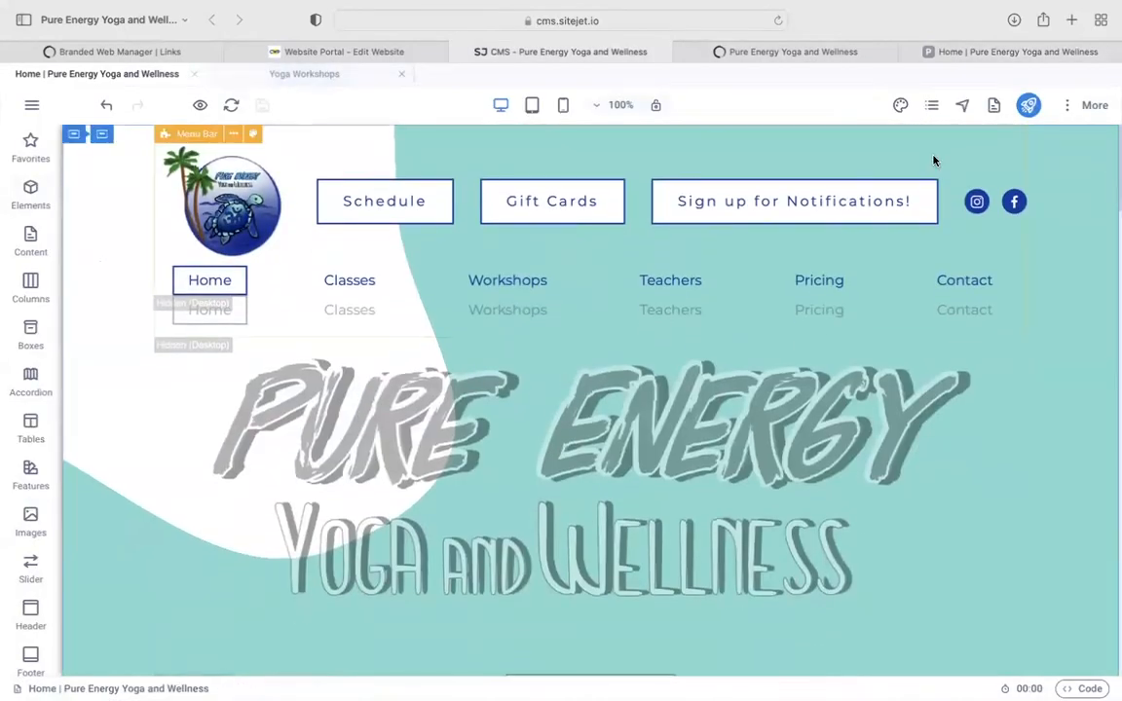
left_click(931, 105)
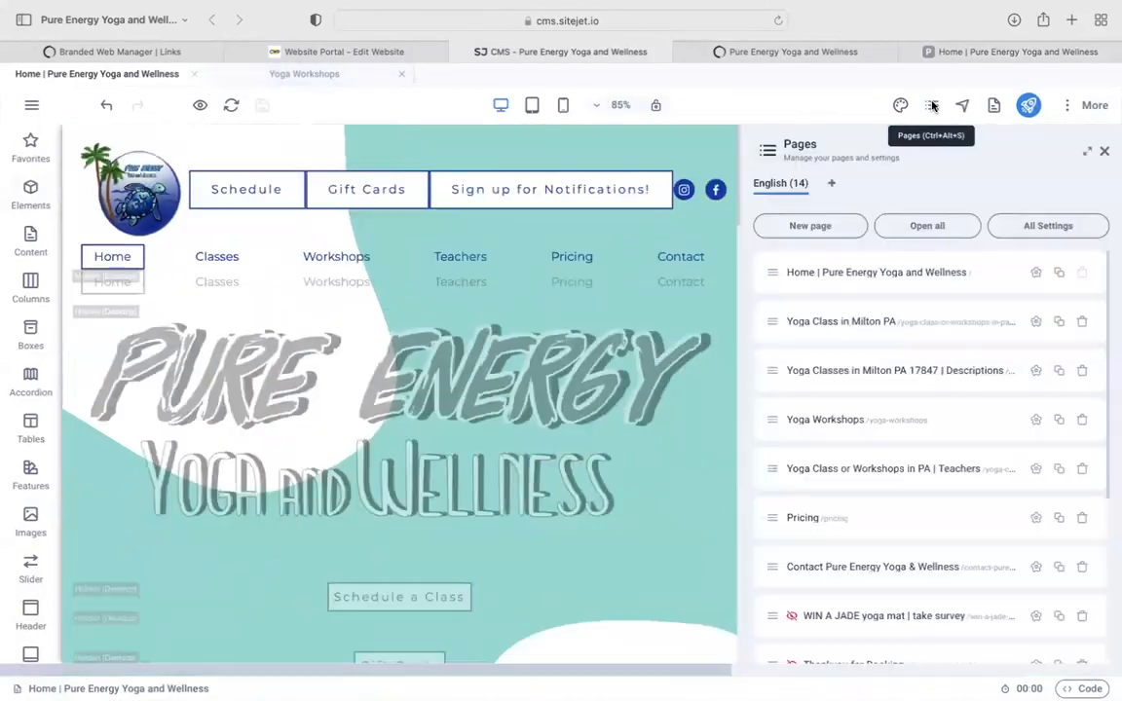
left_click(807, 519)
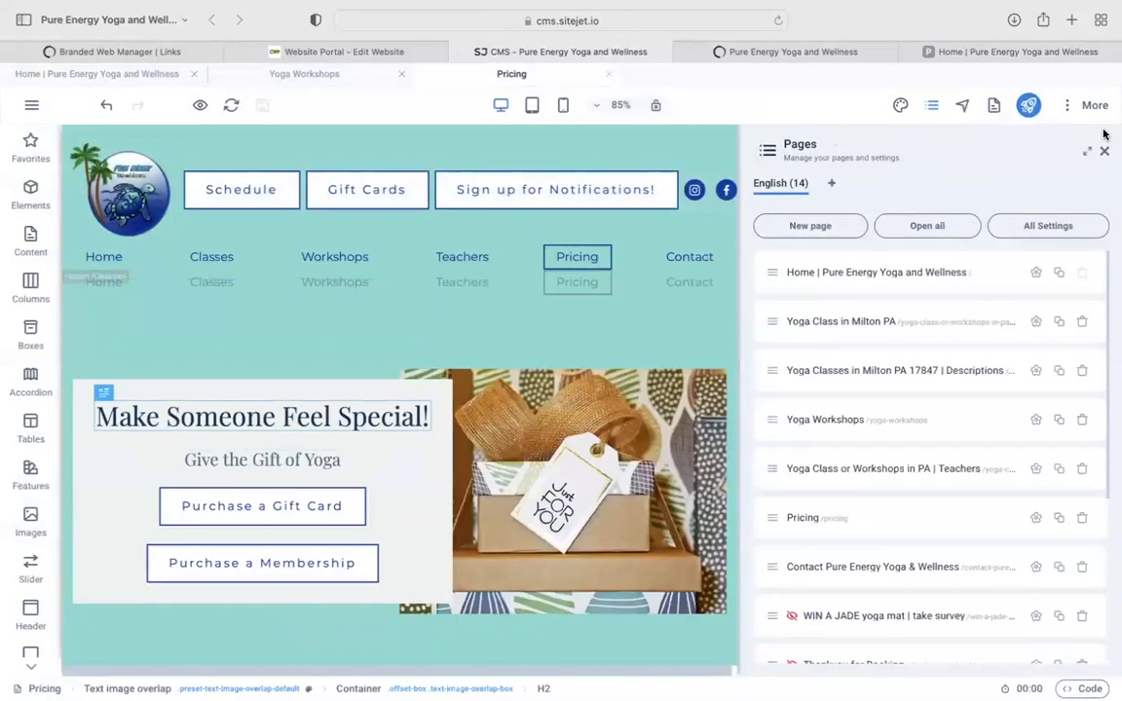
left_click(1104, 147)
Copy the Drop-In Class container in the Pricing section and paste the copy beside it.
scroll(783, 383, "down", 5)
scroll(475, 475, "up", 2)
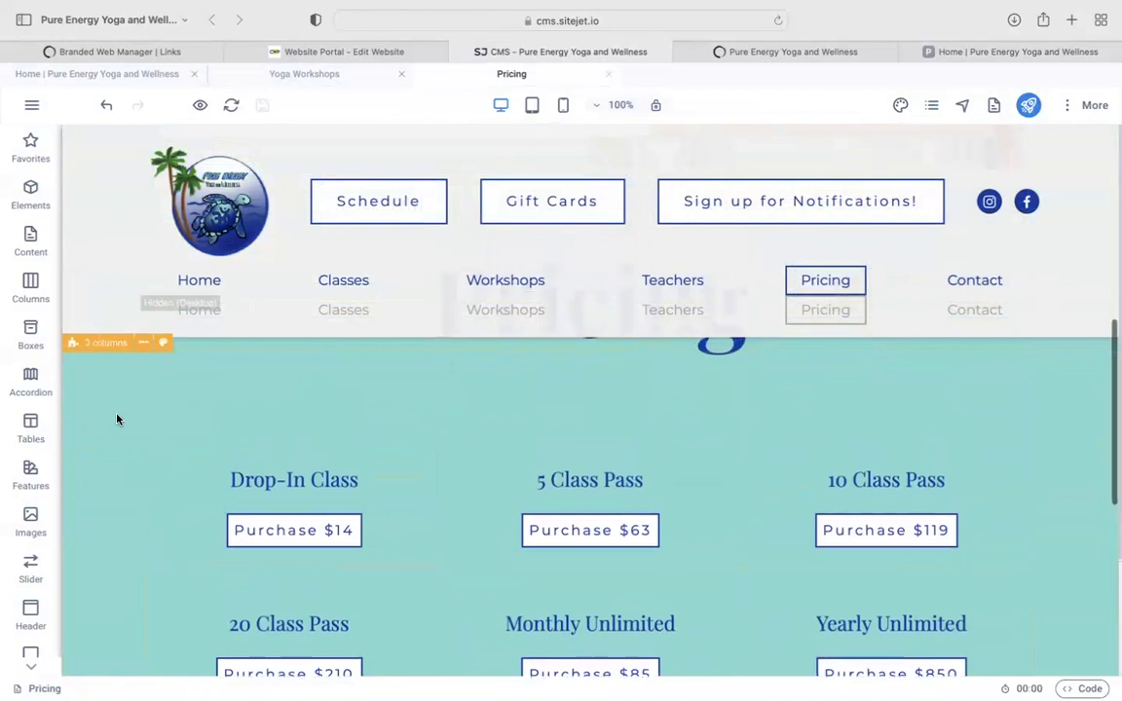
scroll(91, 409, "up", 1)
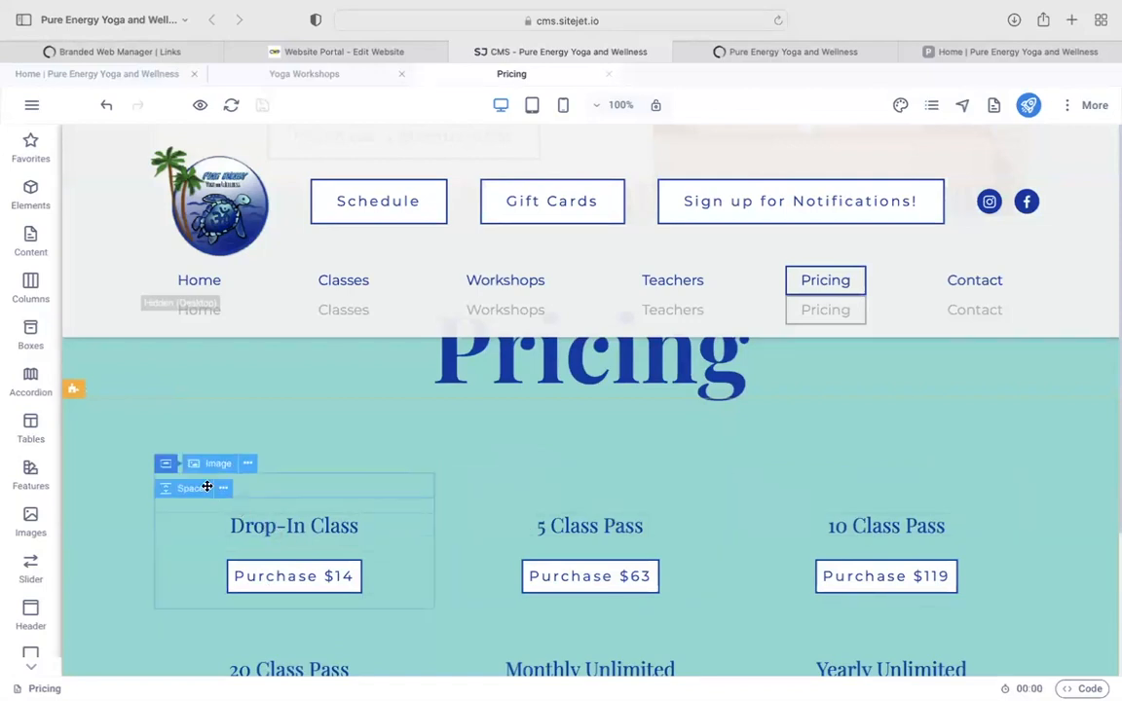
left_click(163, 465)
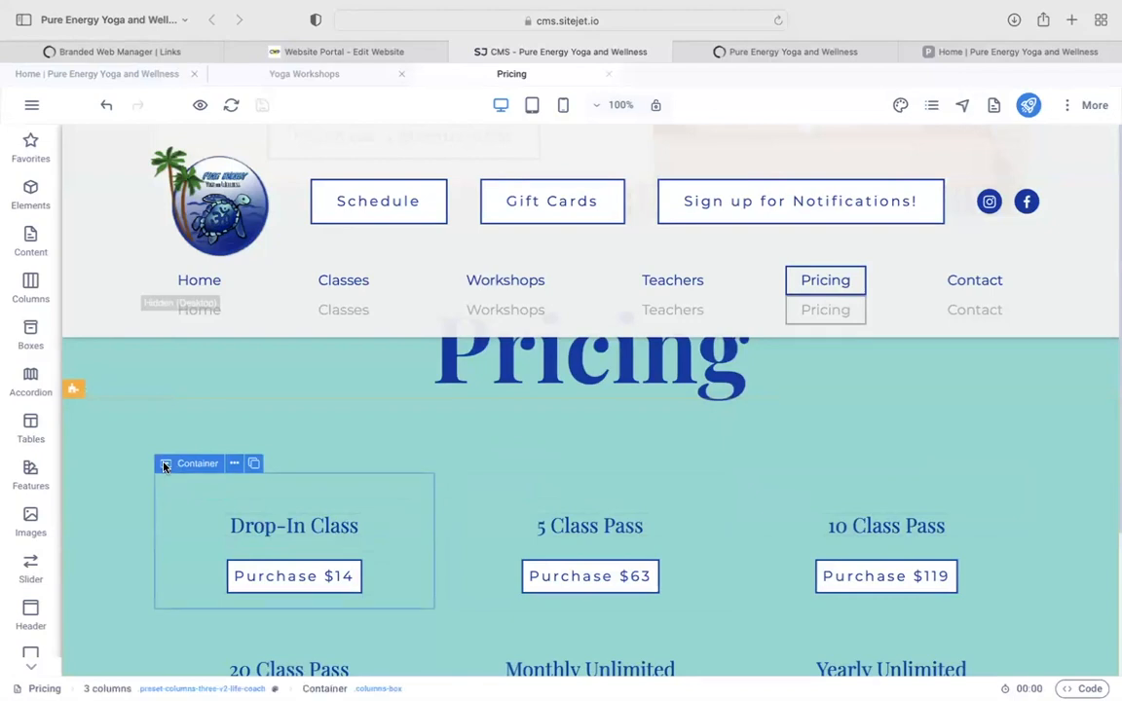
left_click(233, 465)
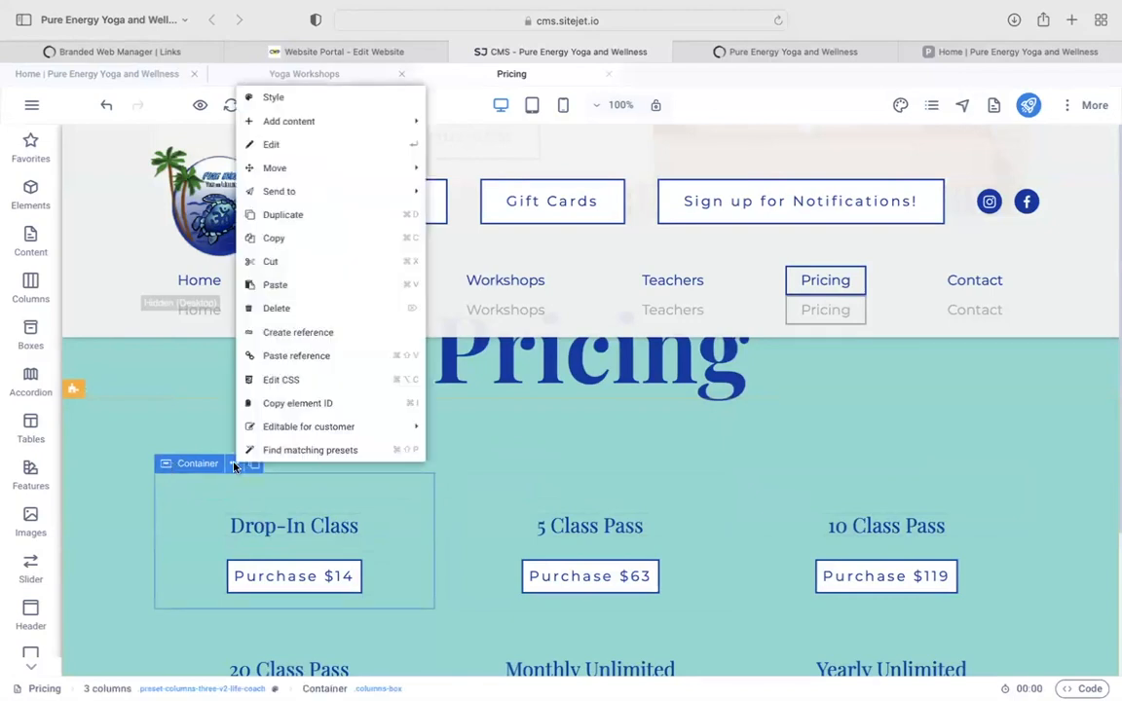
left_click(284, 238)
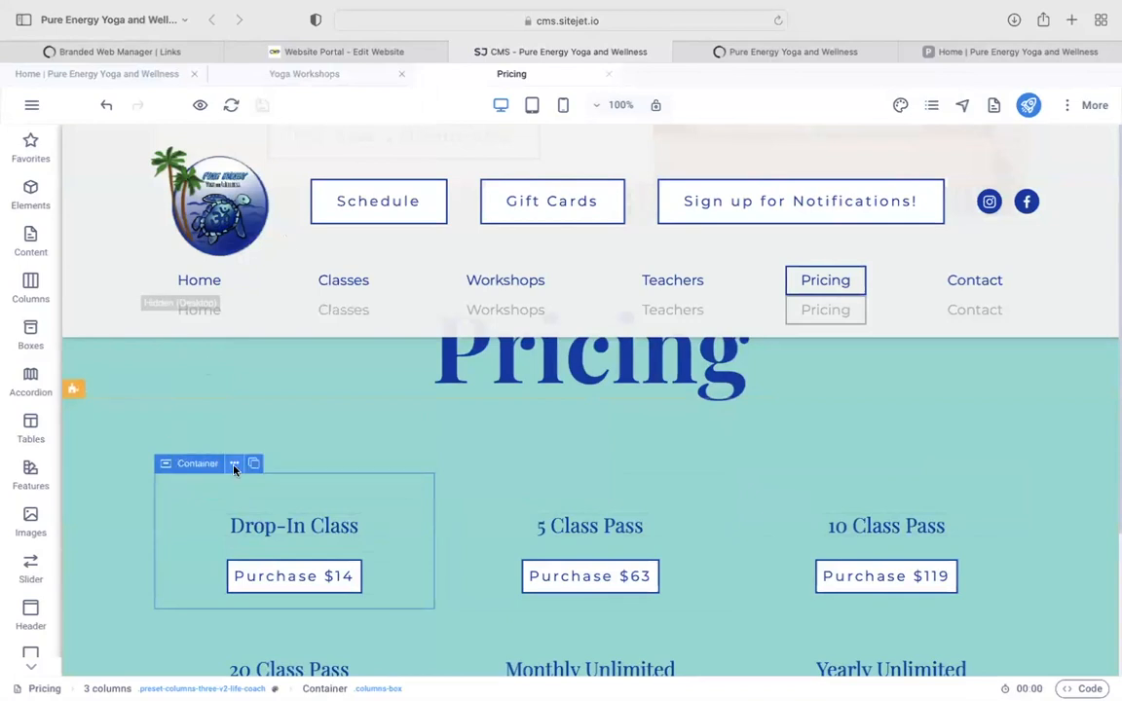
left_click(233, 465)
left_click(275, 288)
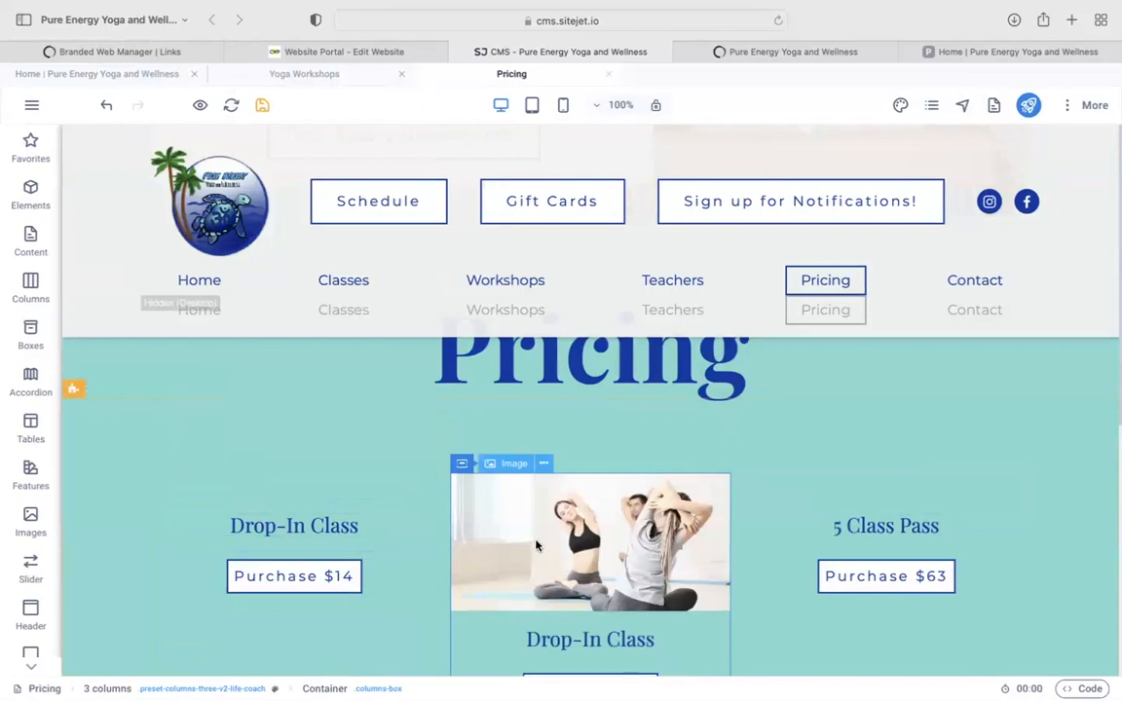
Replace the first Drop-In Class headline with "New Student" and "First Class" on two lines.
scroll(438, 526, "down", 2)
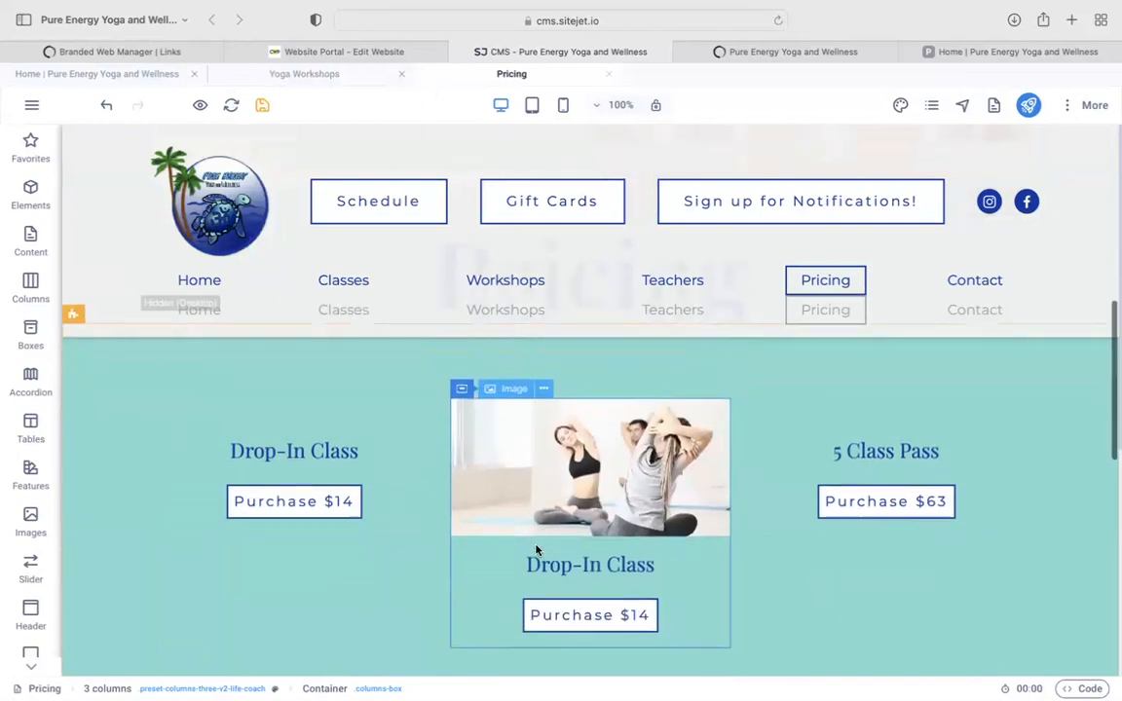
double_click(320, 454)
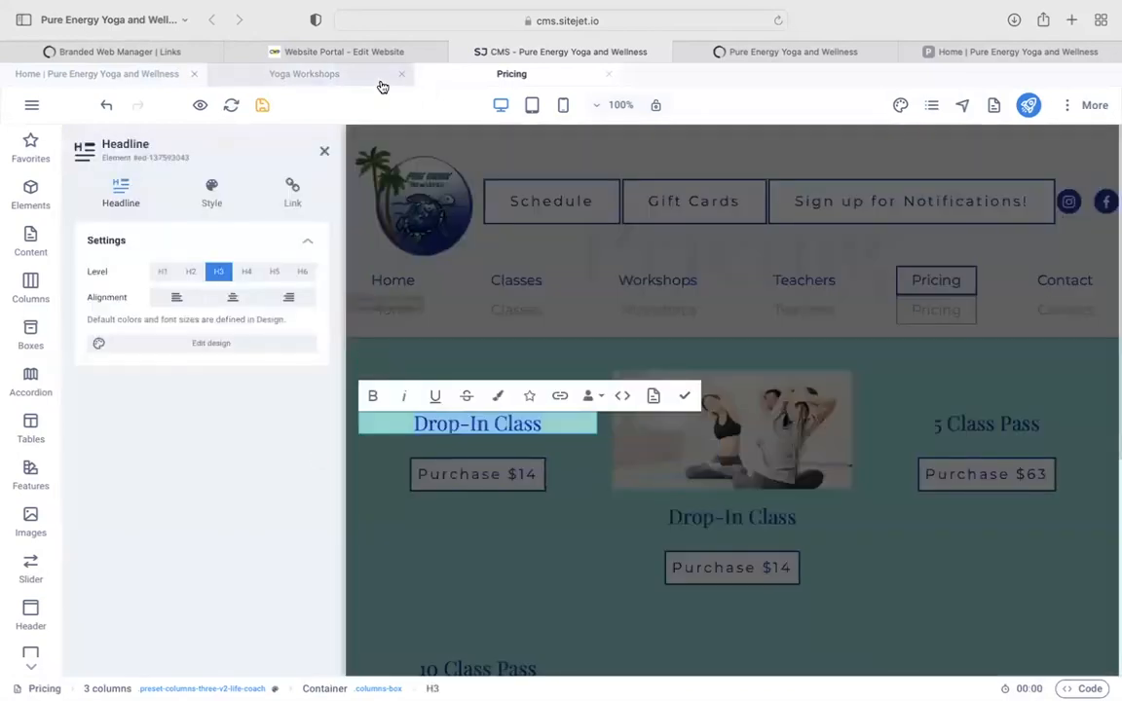
type("New")
type("D")
key("BackSpace")
type("Student")
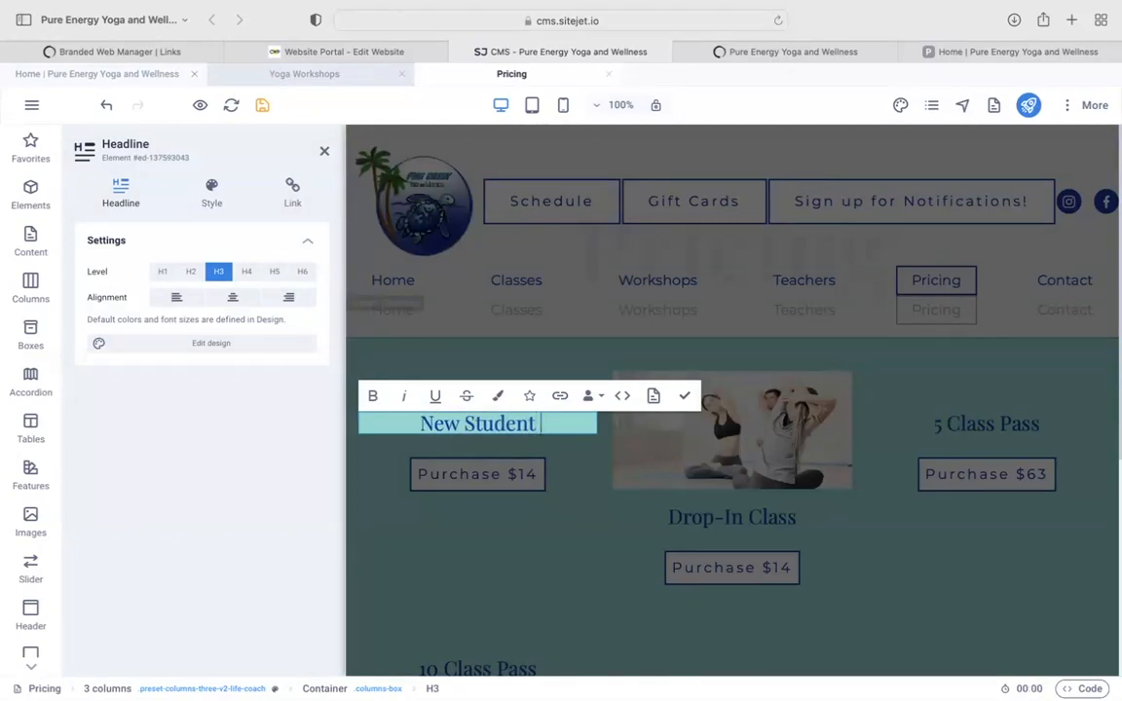
key("Return")
type("First Class")
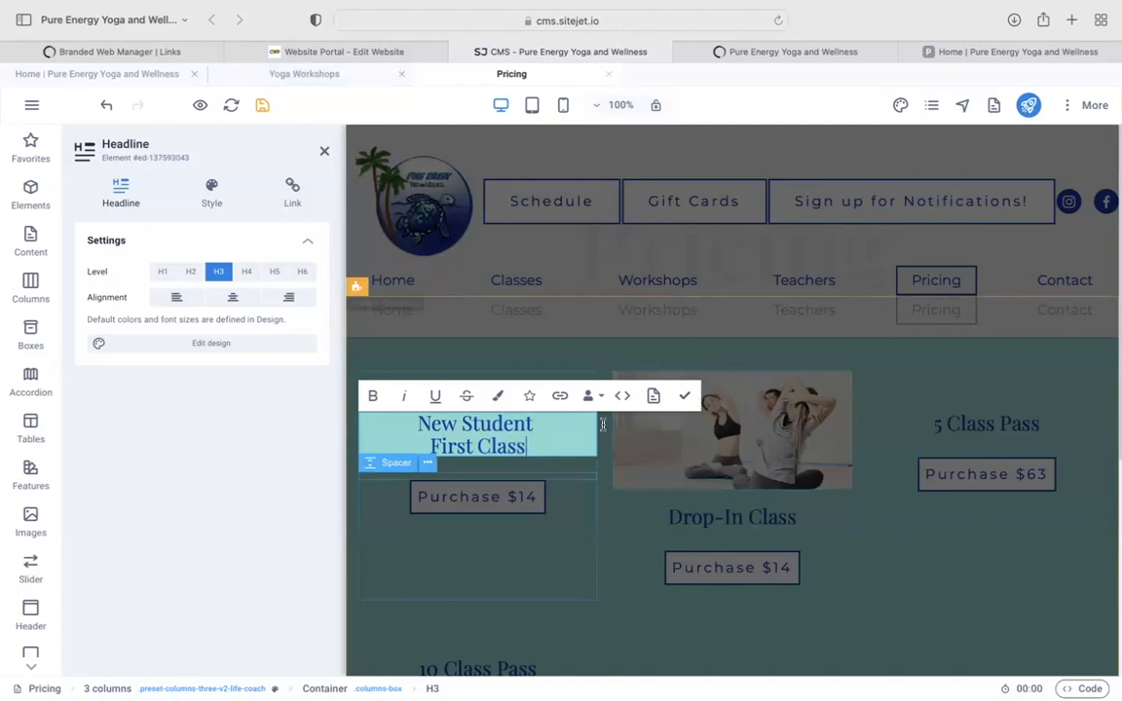
Finish the New Student headline, relabel the button below it "Purchase $5", and save the page.
left_click(687, 396)
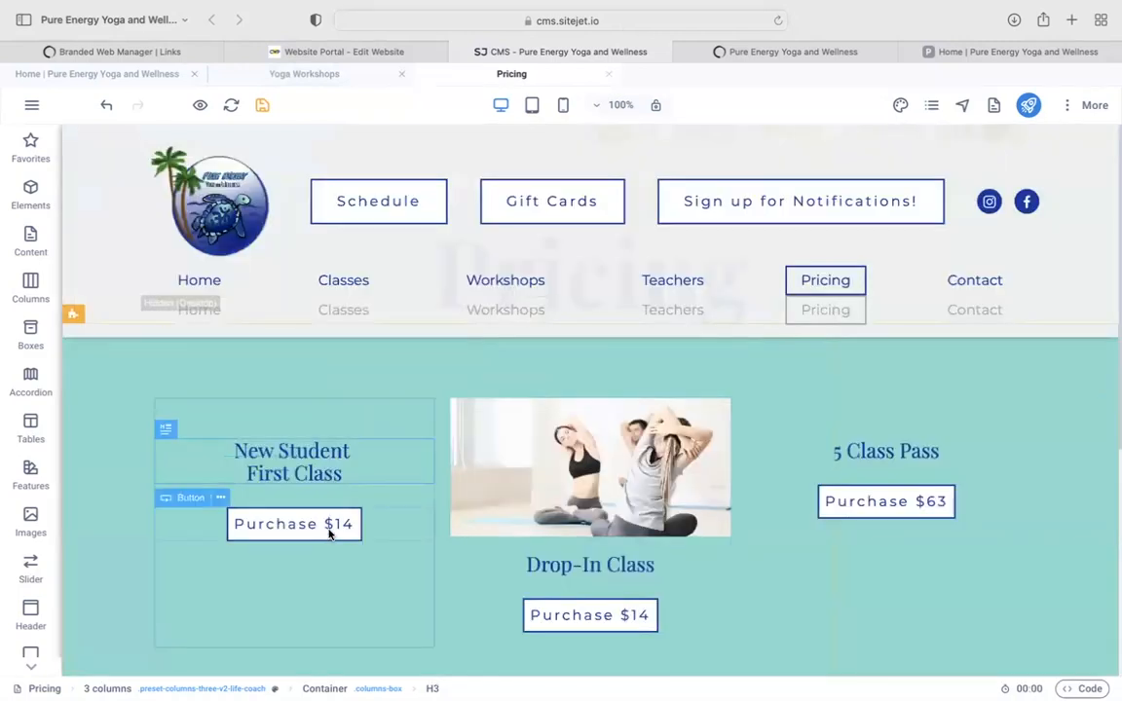
left_click(329, 533)
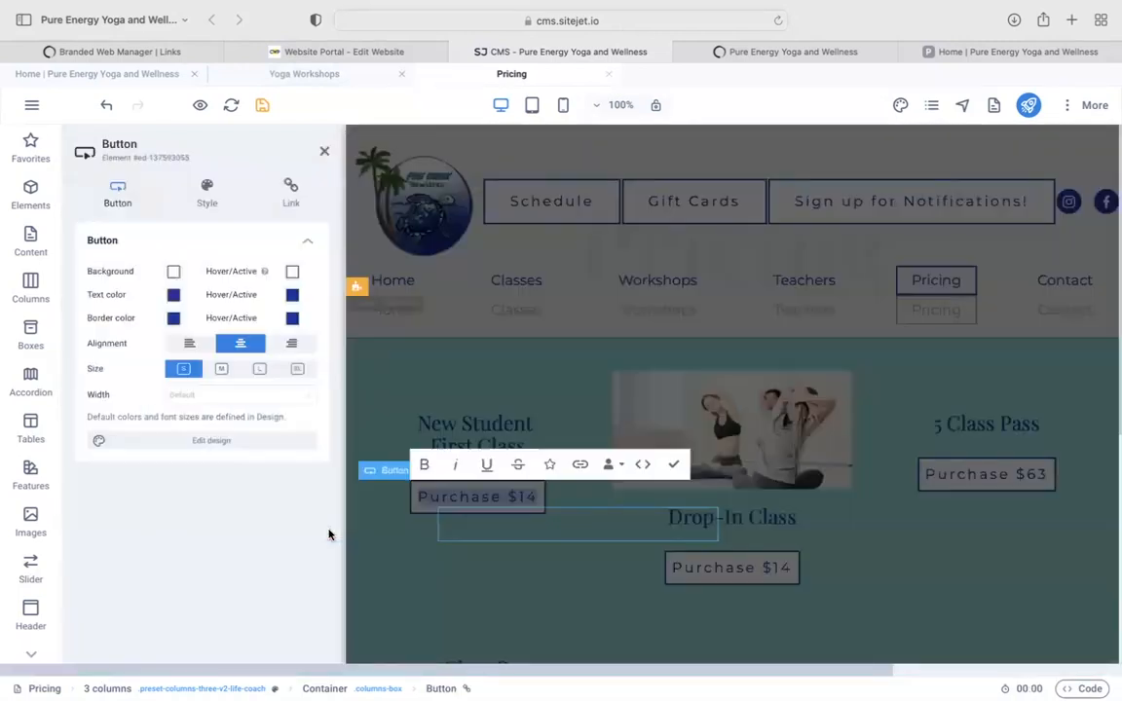
left_click(517, 499)
key("Delete")
key("Delete")
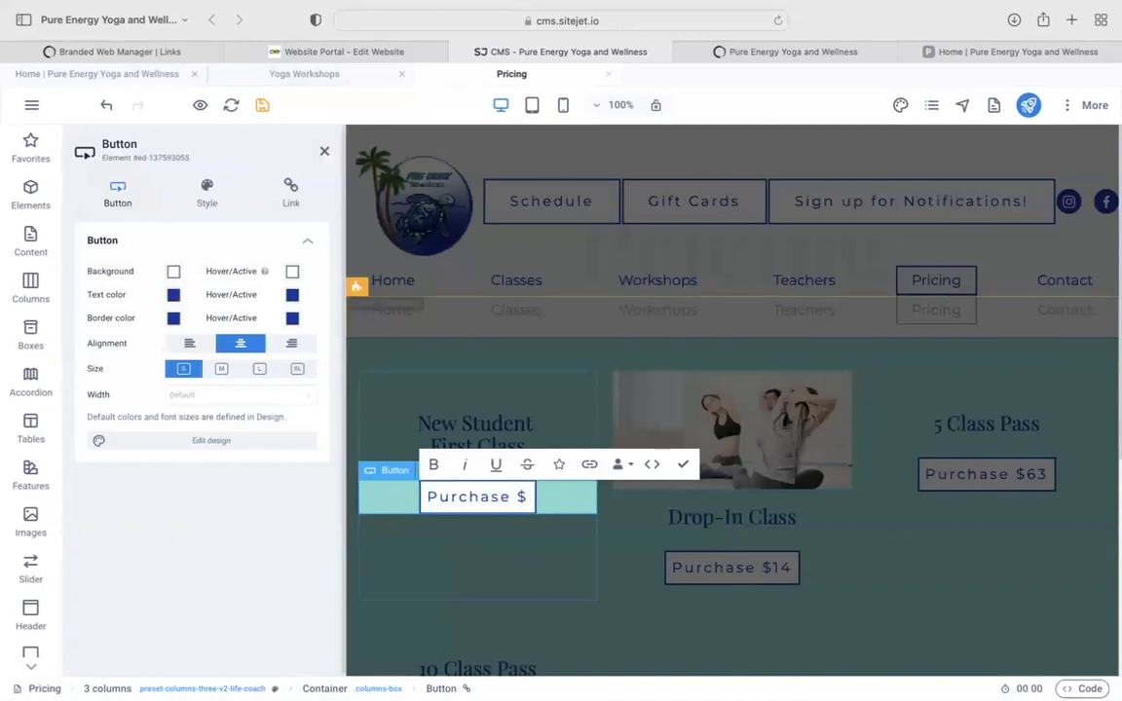
type("5")
left_click(683, 464)
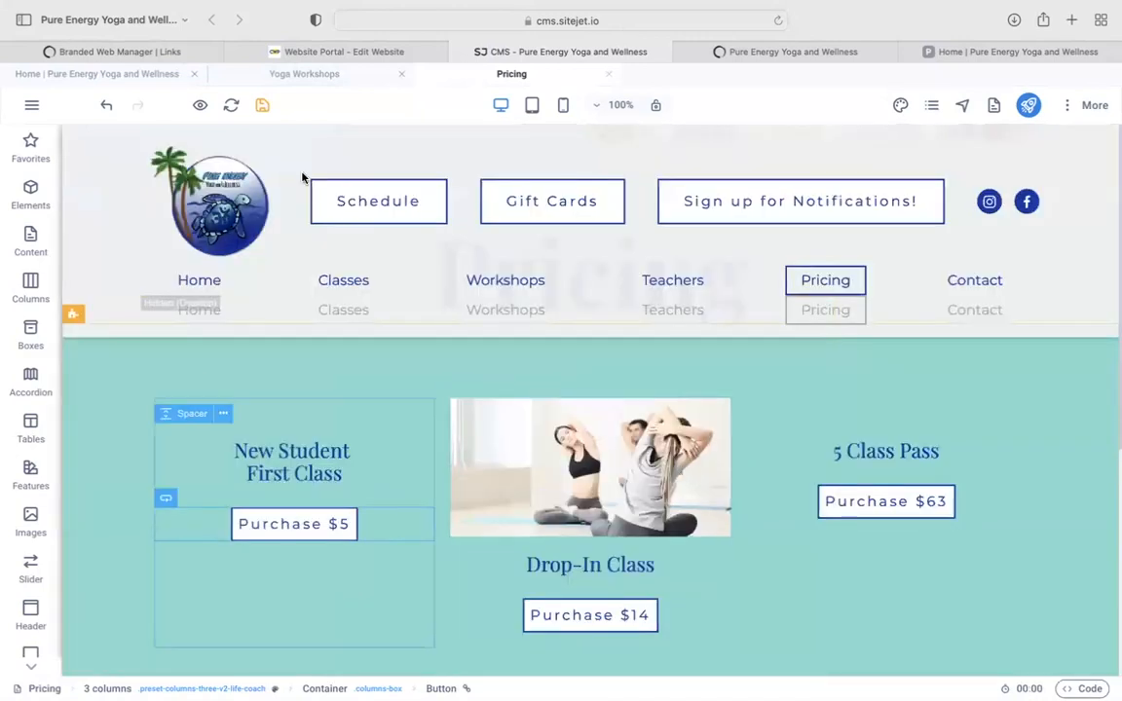
left_click(261, 105)
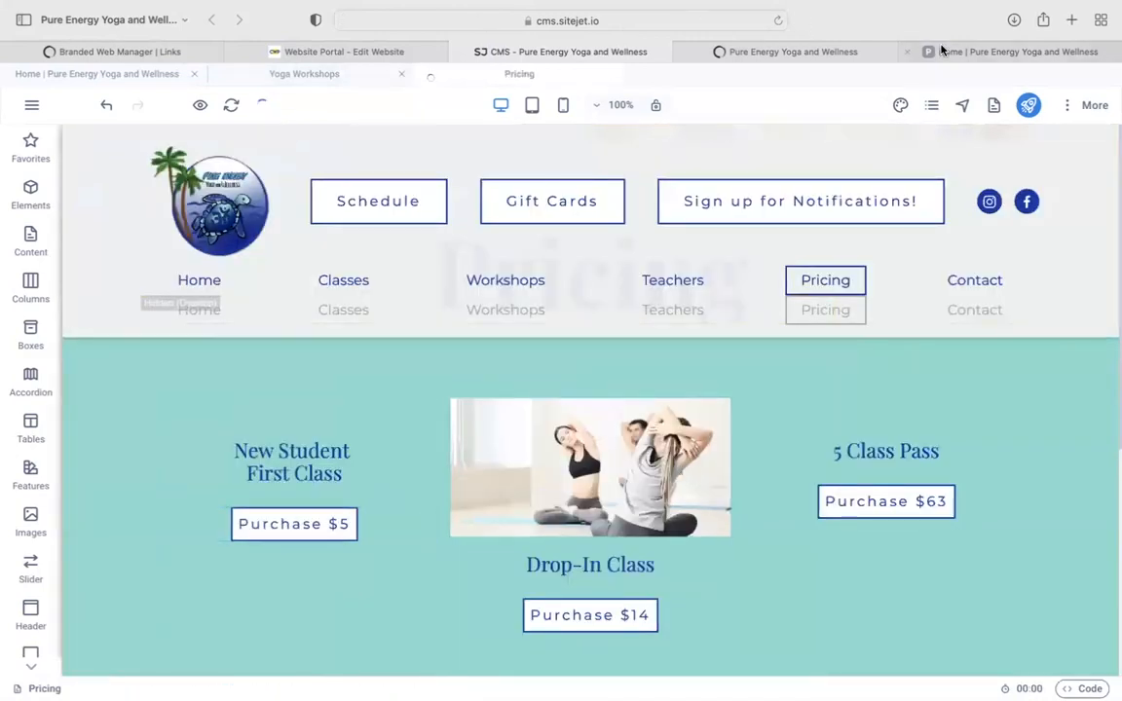
On the live site's Pricing page, review the class offers and test the Drop-In Class purchase link.
left_click(941, 50)
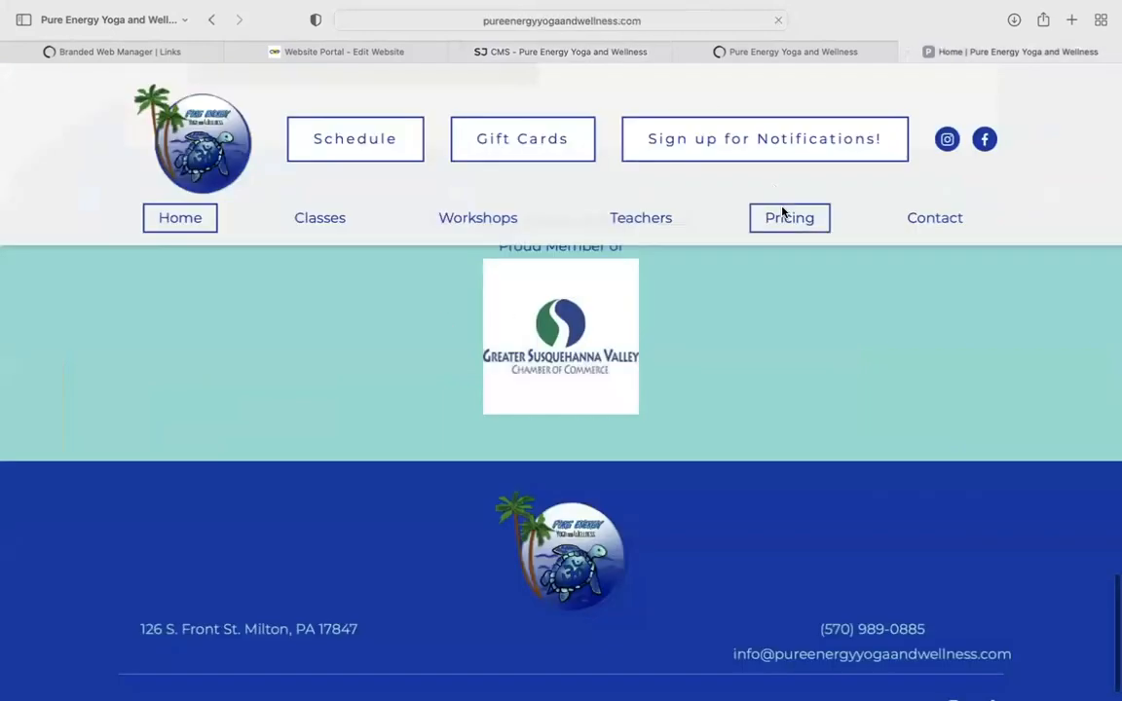
left_click(782, 216)
scroll(585, 348, "down", 5)
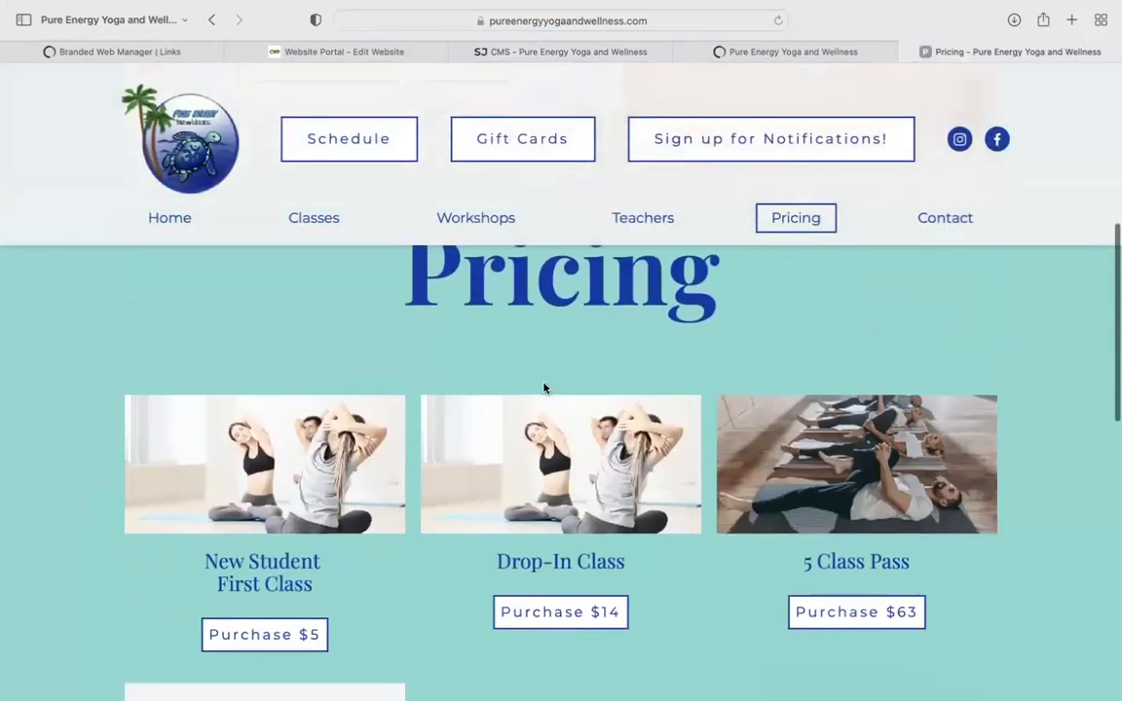
scroll(543, 388, "down", 2)
left_click(579, 532)
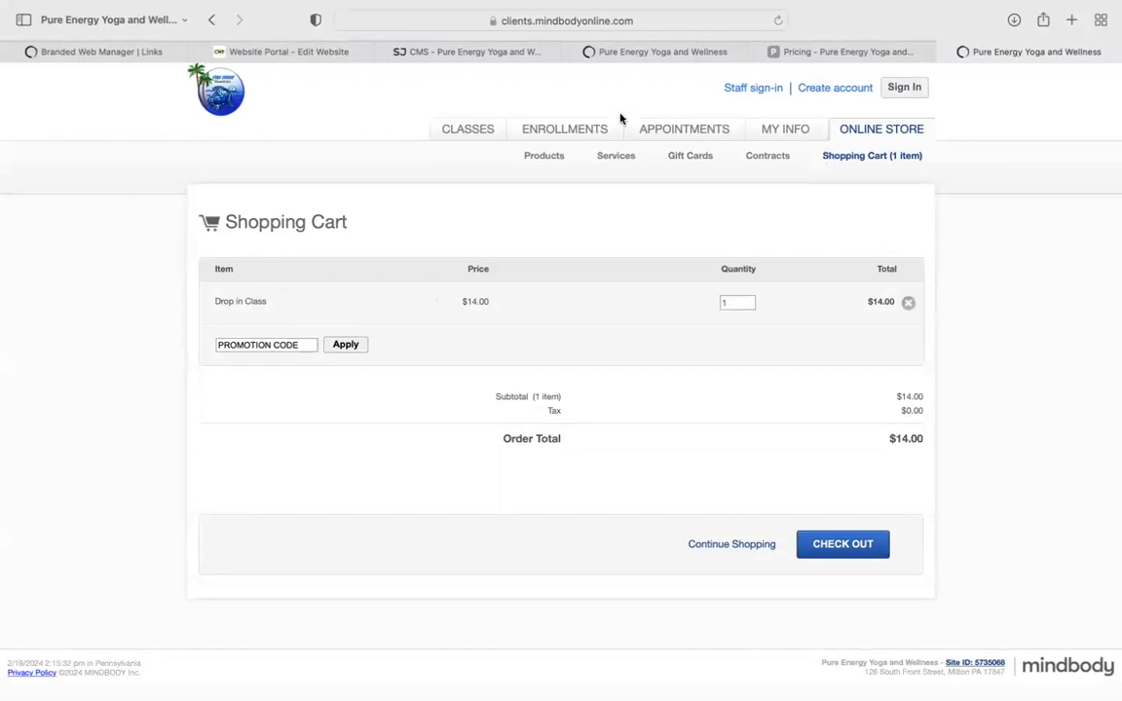
Go to the Mindbody website and log in to the Pure Energy Yoga and Wellness business site.
left_click(663, 18)
type("min")
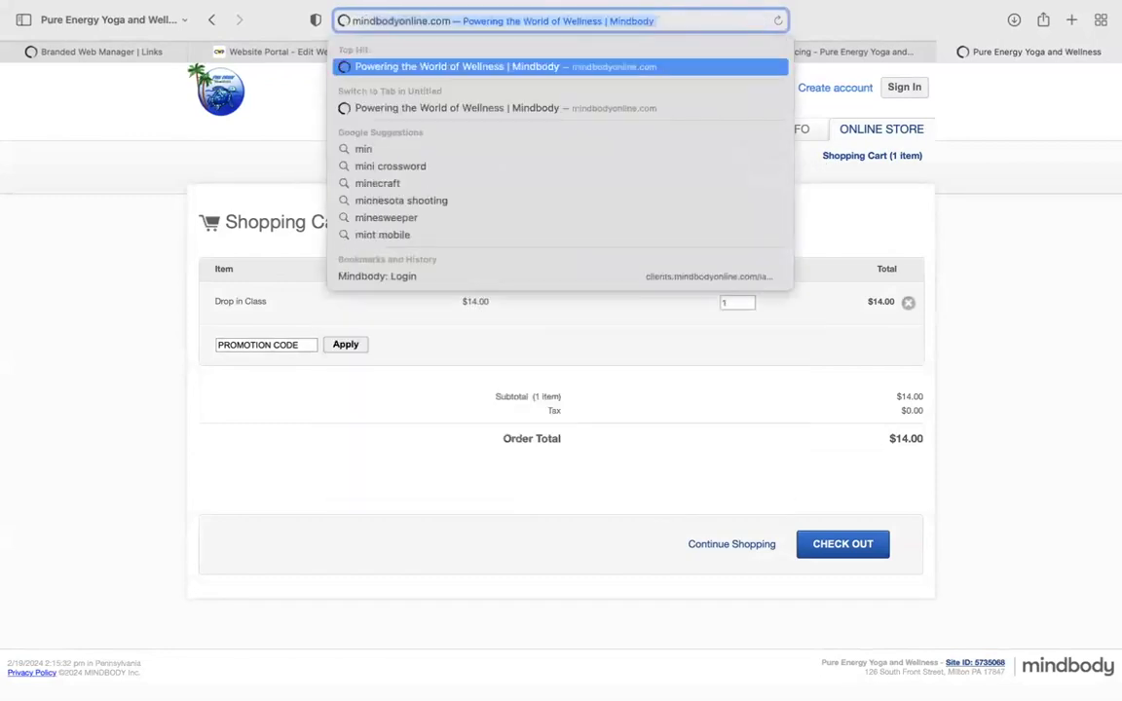
type("d")
key("Return")
left_click(1042, 140)
left_click(566, 407)
left_click(559, 292)
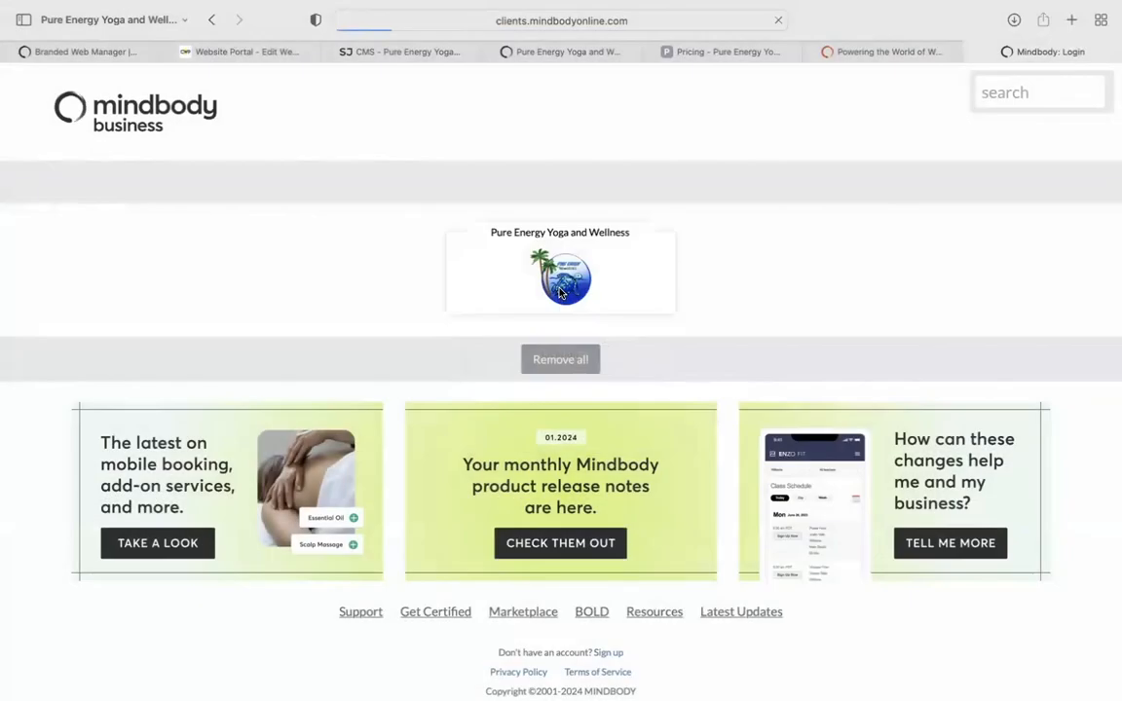
left_click(558, 398)
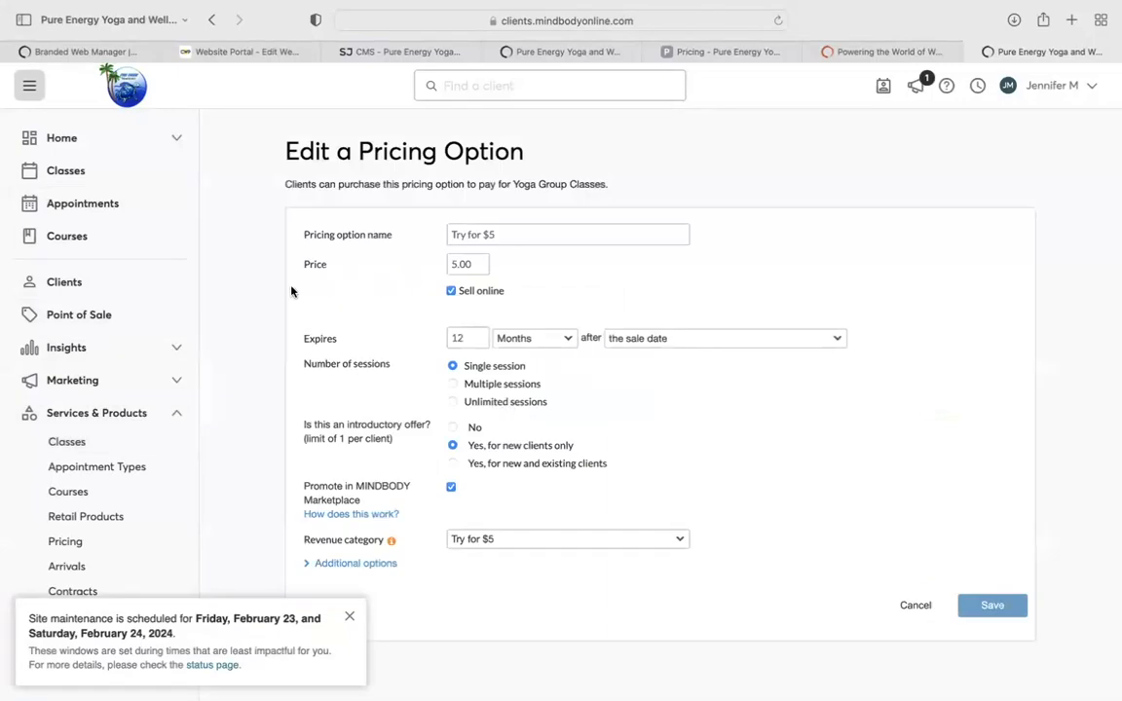
Open the "Try for $5" option from the Services & Products pricing list and copy its online store link.
scroll(210, 400, "down", 2)
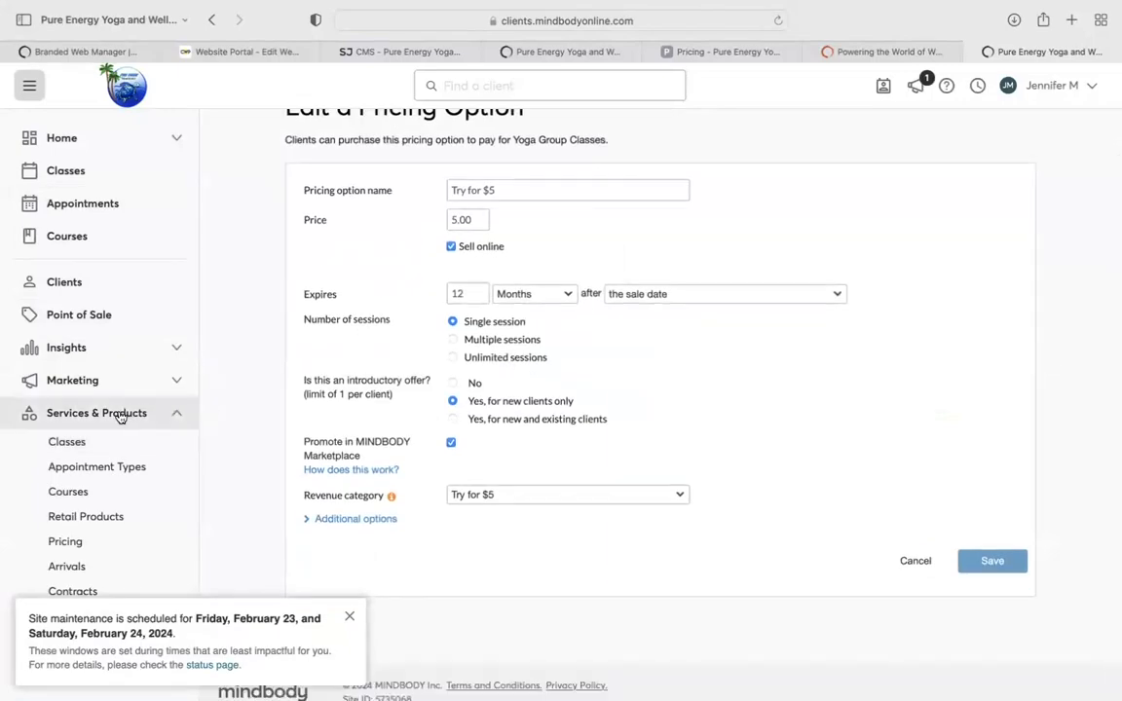
left_click(81, 542)
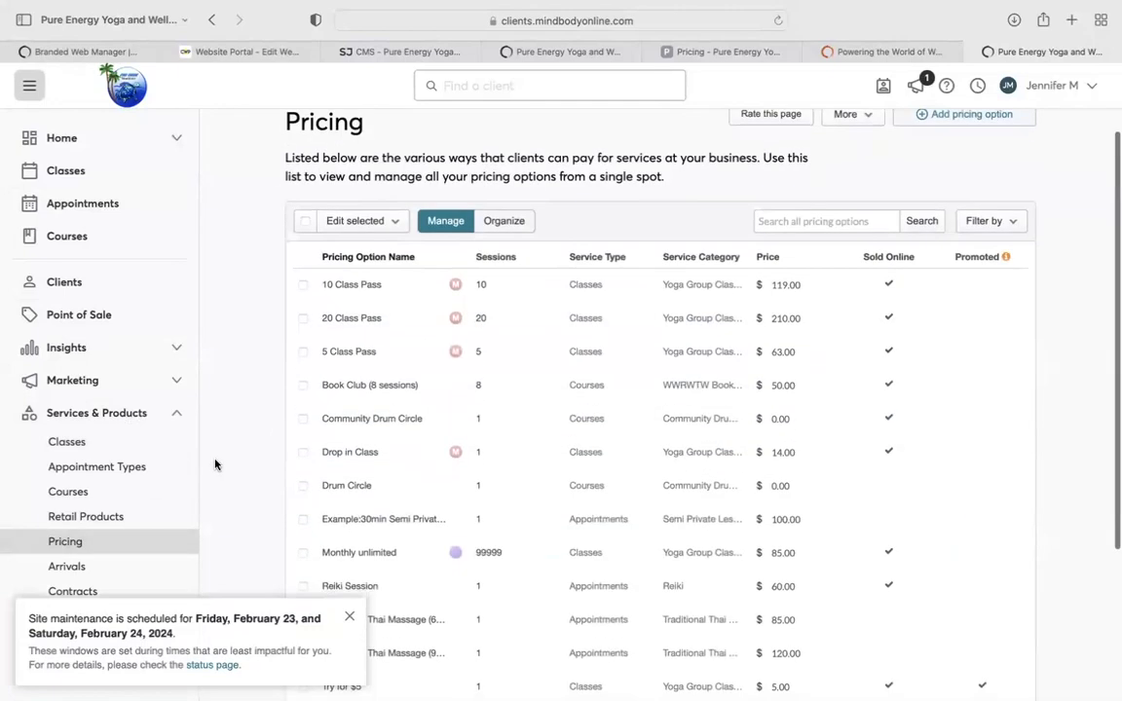
scroll(215, 464, "down", 1)
scroll(500, 455, "down", 4)
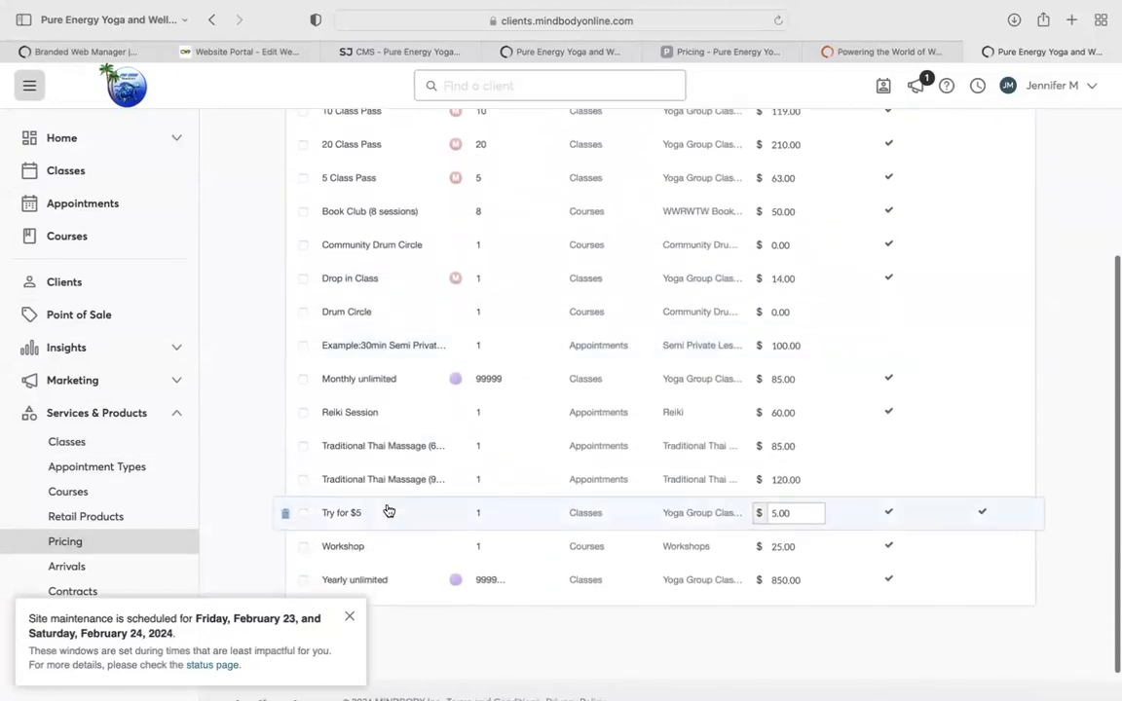
left_click(356, 513)
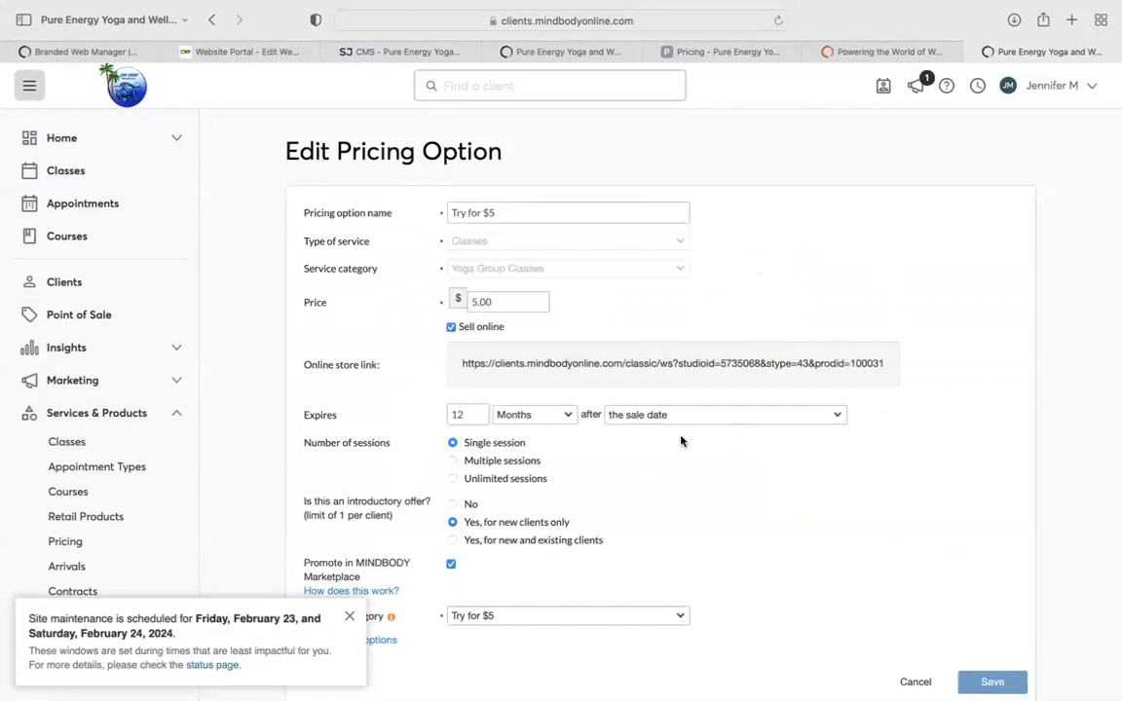
left_click_drag(464, 366, 704, 339)
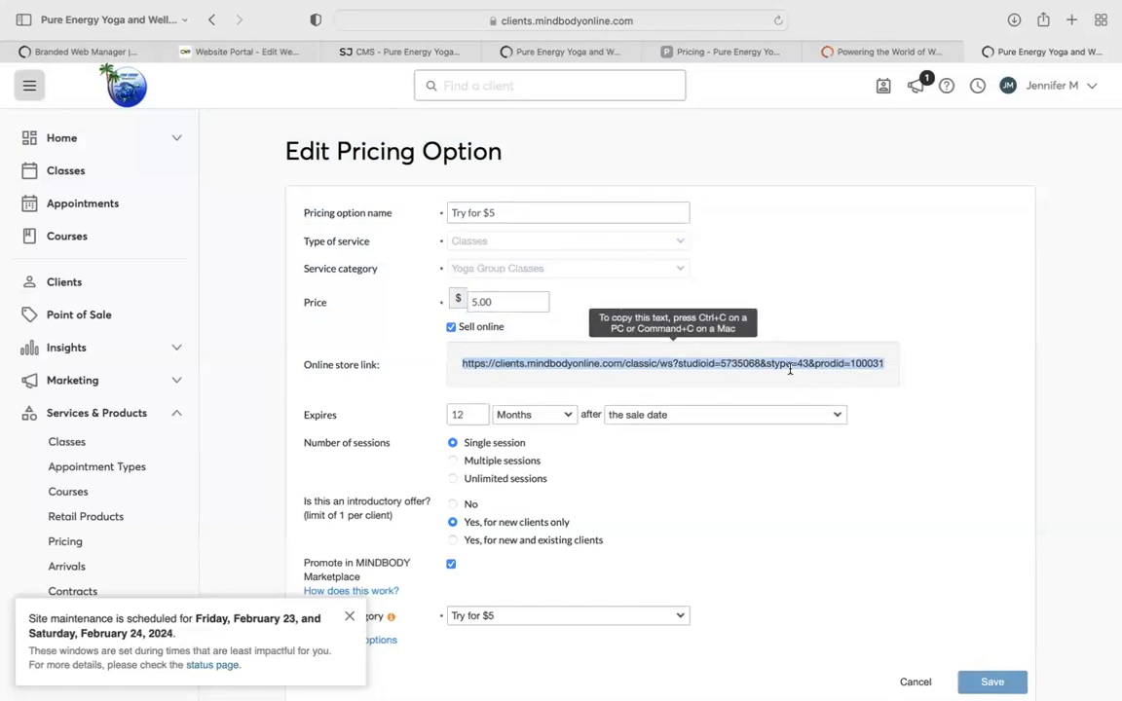
Return to the website editor's Pricing page and change the New Student headline's second line to "Try for $5".
left_click(712, 63)
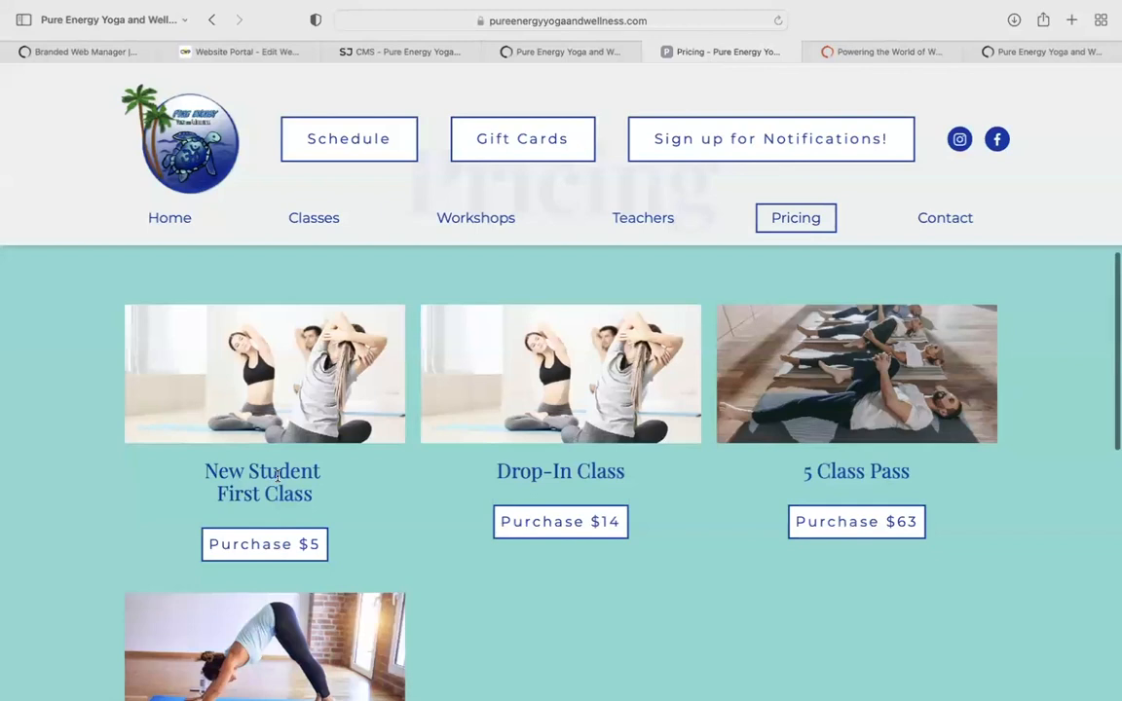
left_click(526, 52)
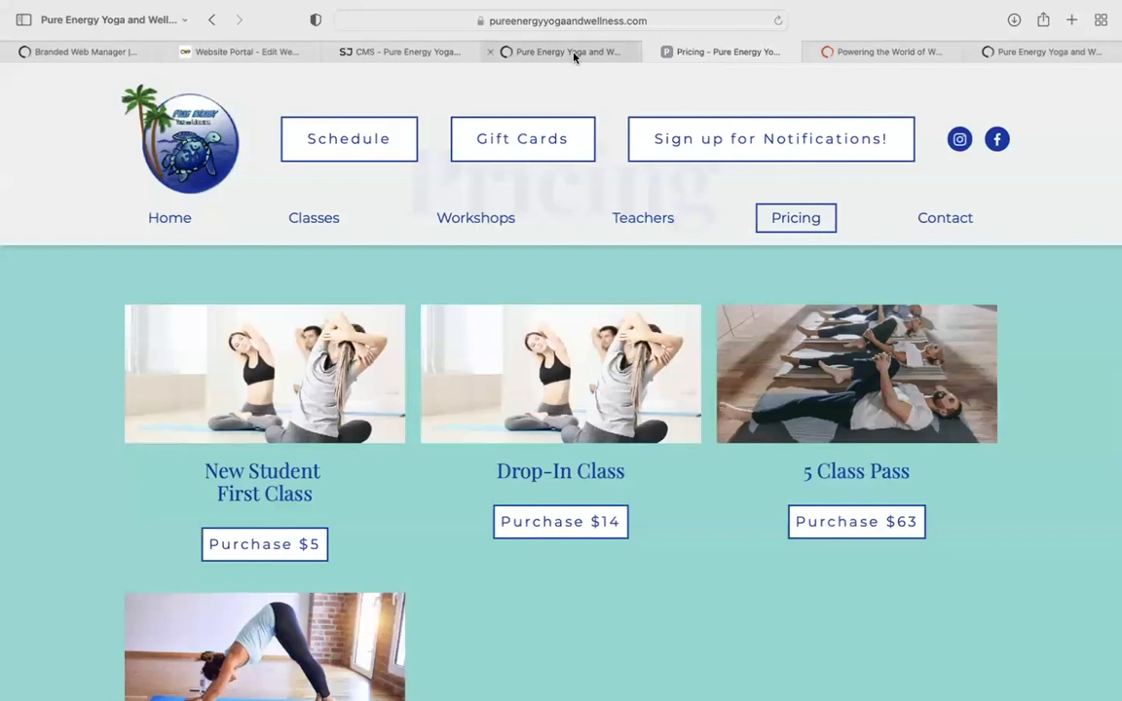
left_click(434, 55)
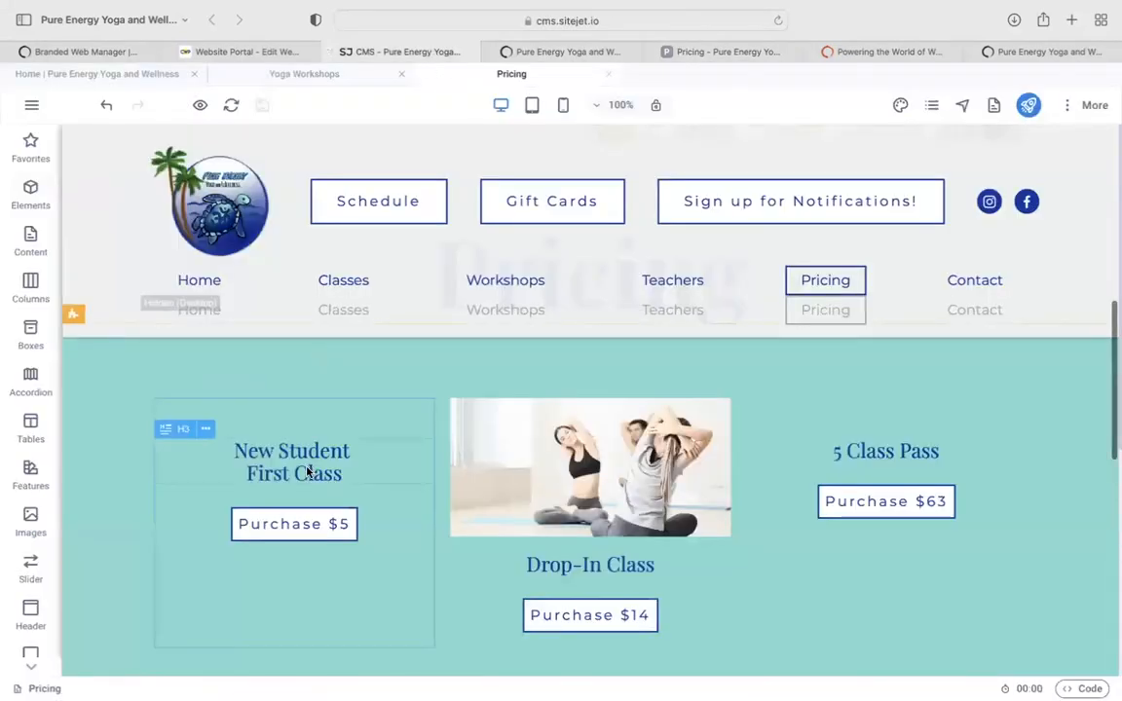
left_click(308, 472)
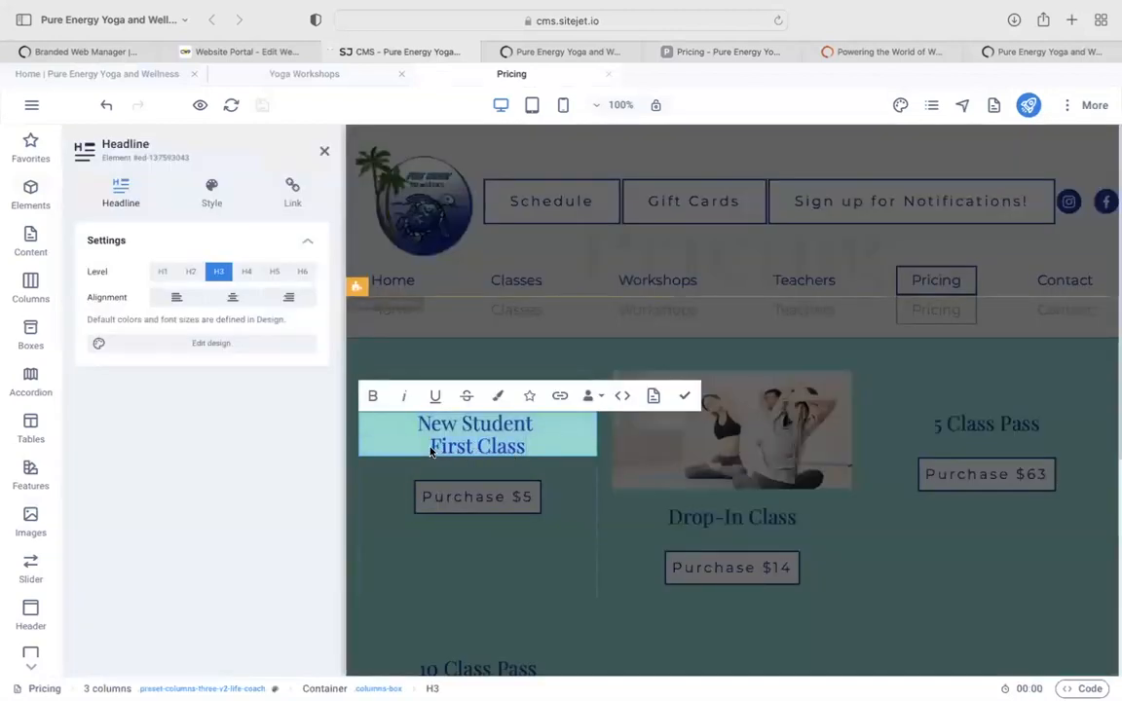
type("Try for $5")
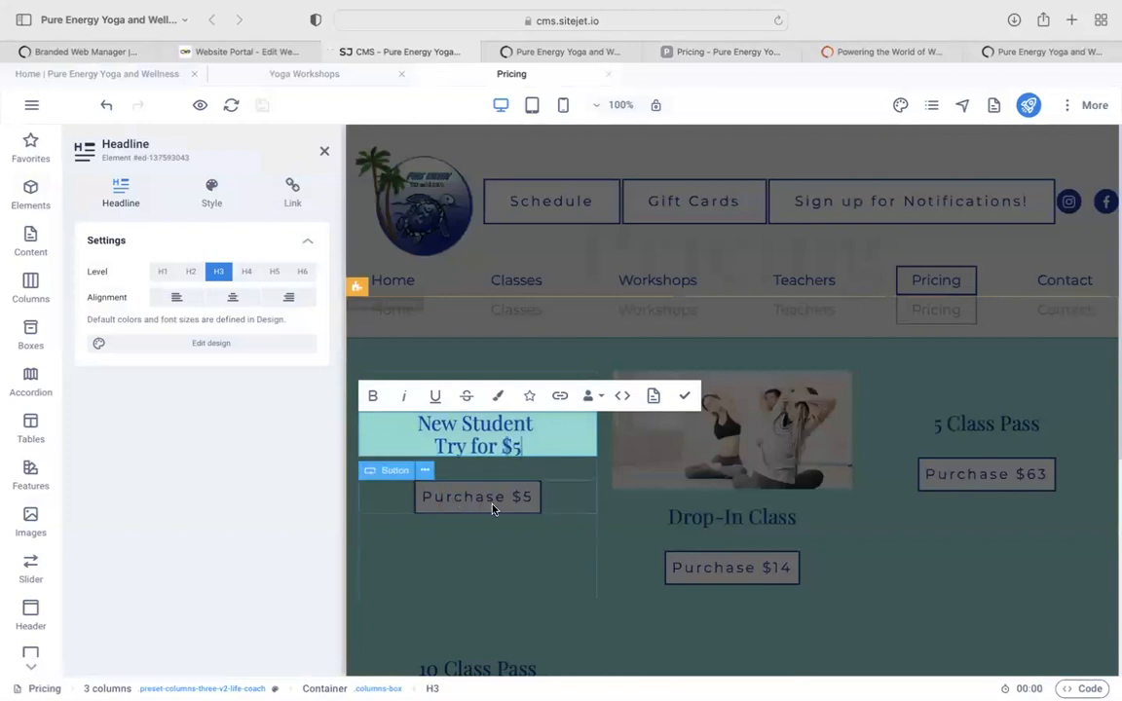
Replace the Purchase $5 button's external link with the copied "Try for $5" store link and save the page.
left_click(493, 508)
left_click(315, 535)
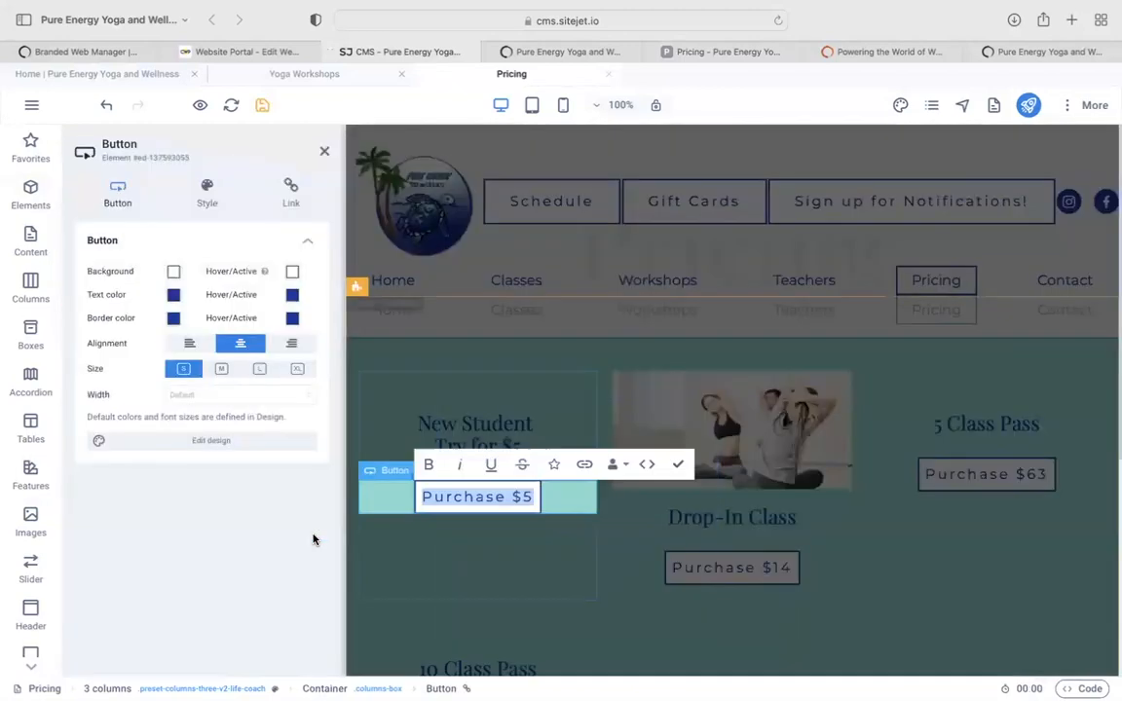
left_click(292, 191)
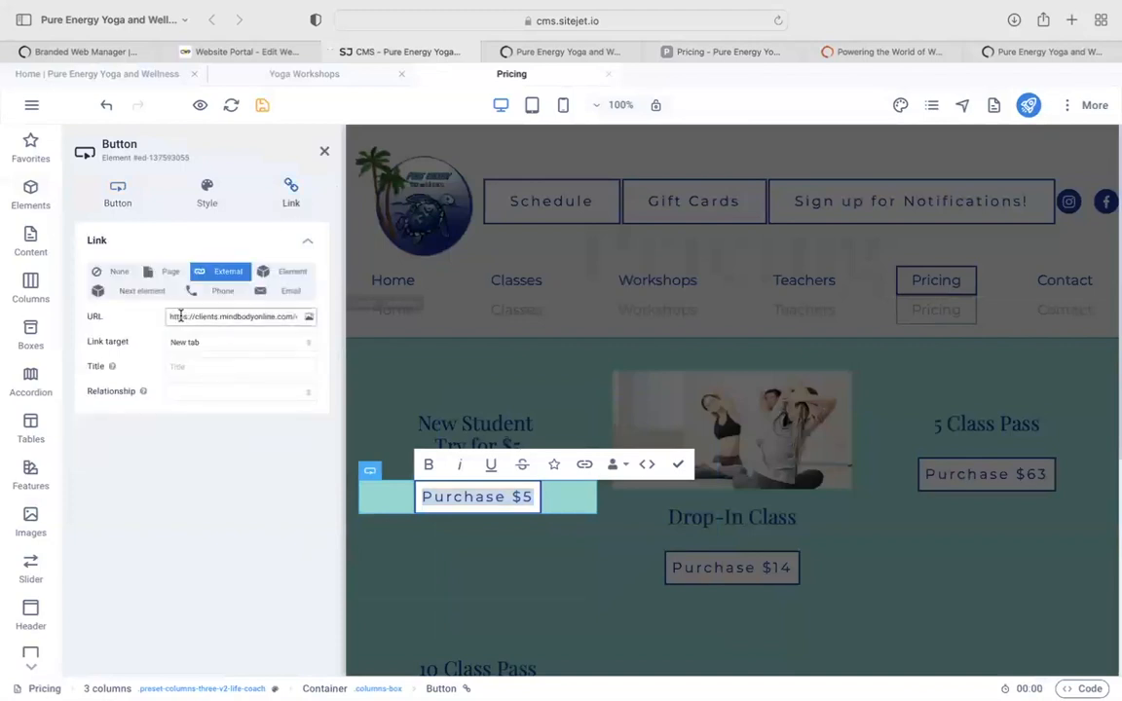
left_click_drag(170, 316, 328, 332)
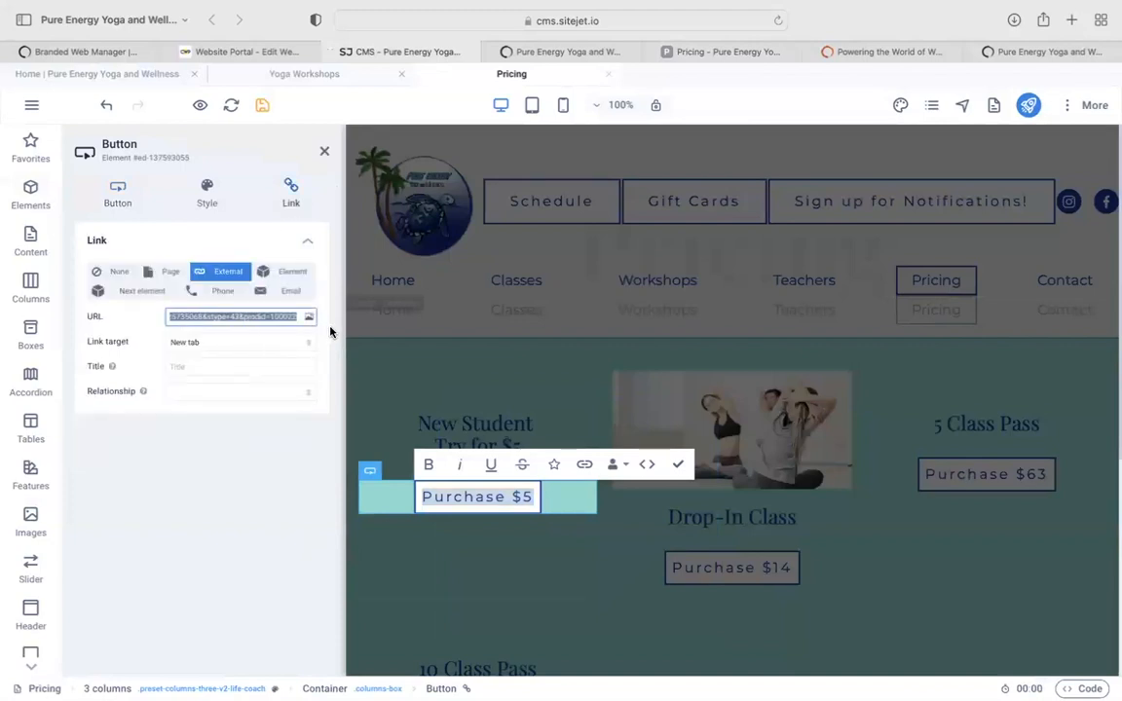
key("super+v")
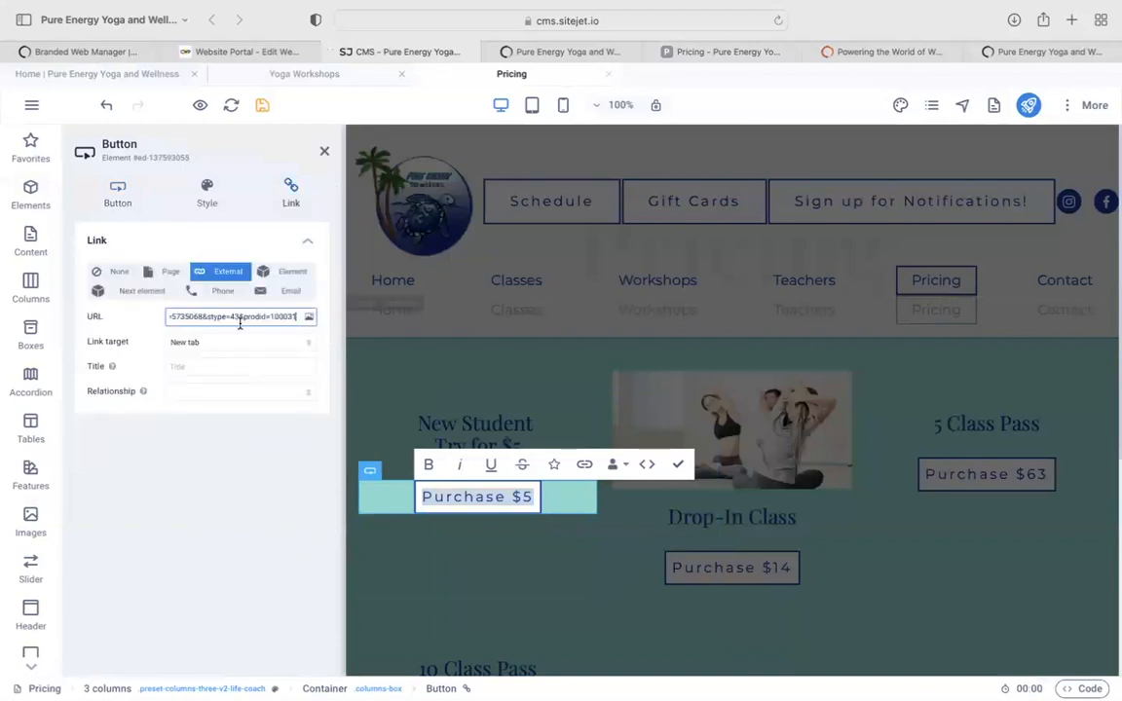
left_click(677, 469)
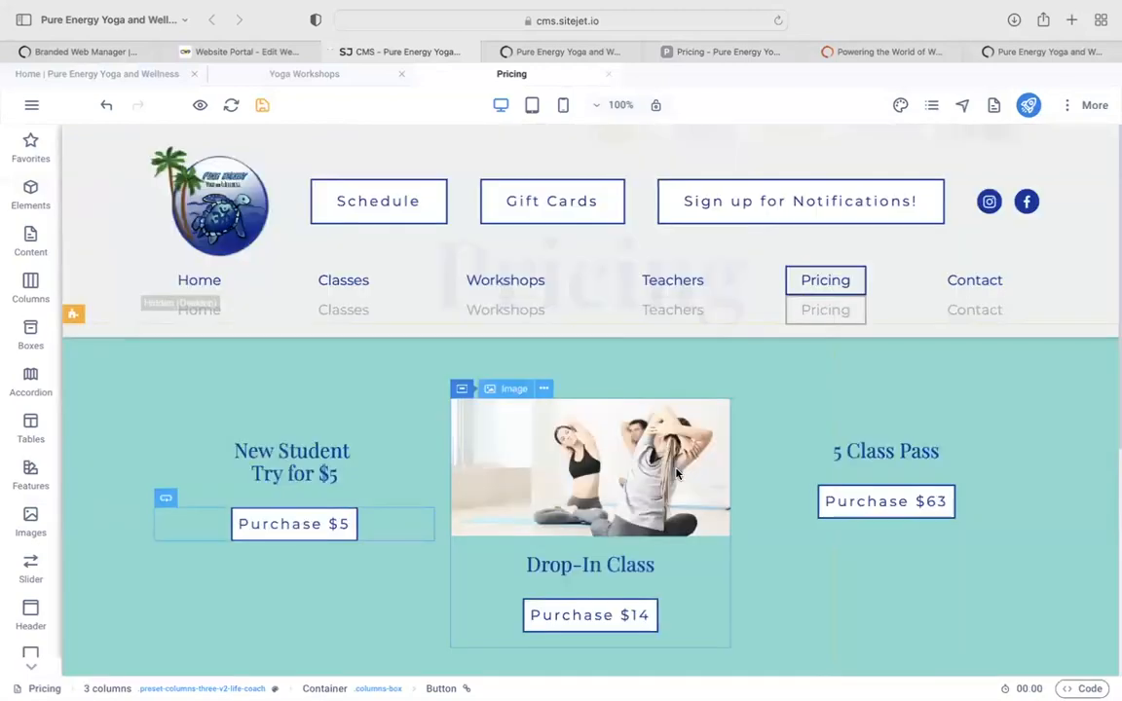
left_click(260, 107)
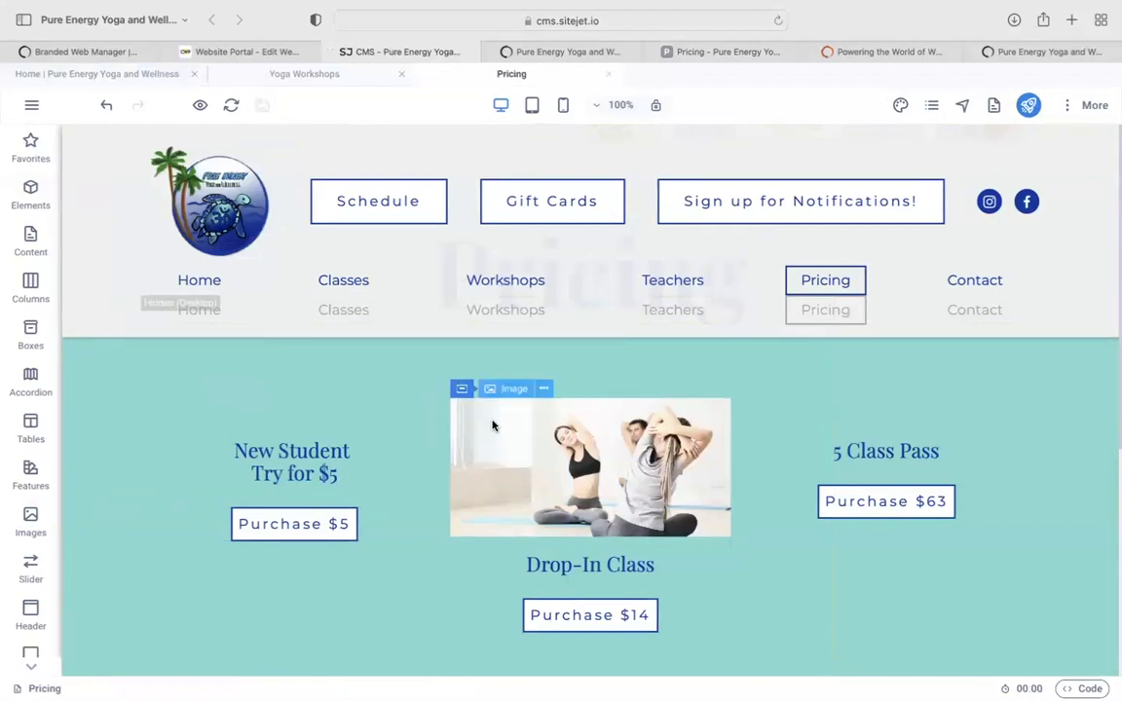
Open the file library for the New Student image and look through the stored and stock photos for a replacement.
double_click(318, 409)
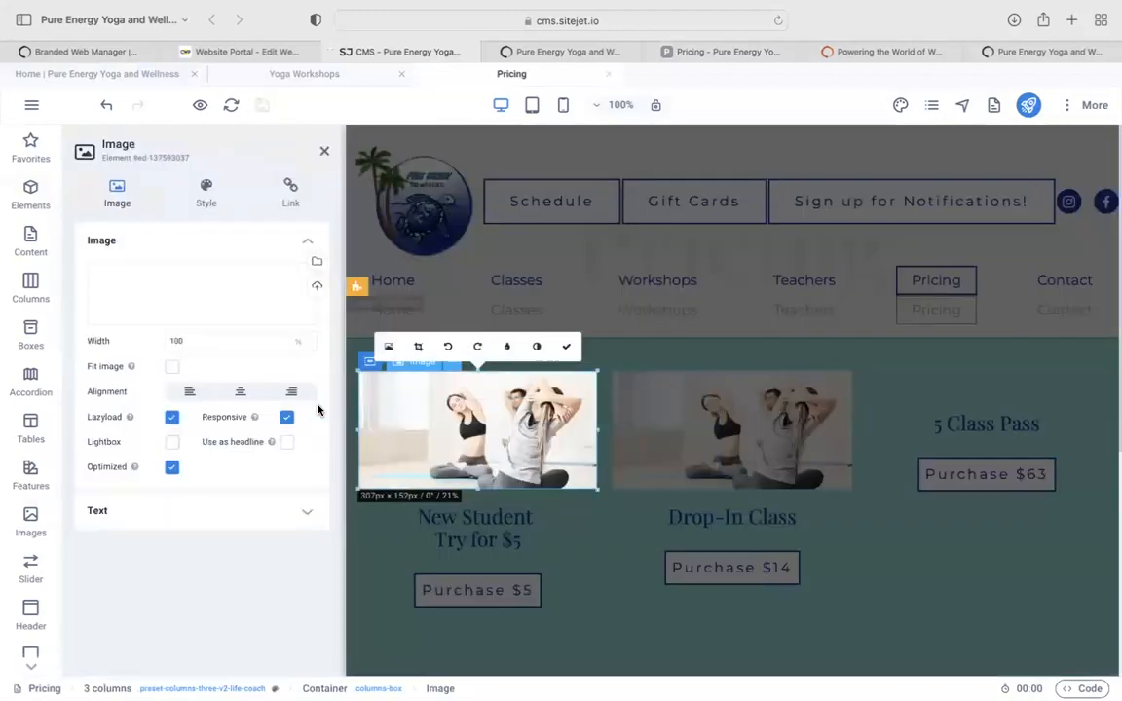
left_click(314, 264)
scroll(759, 365, "down", 10)
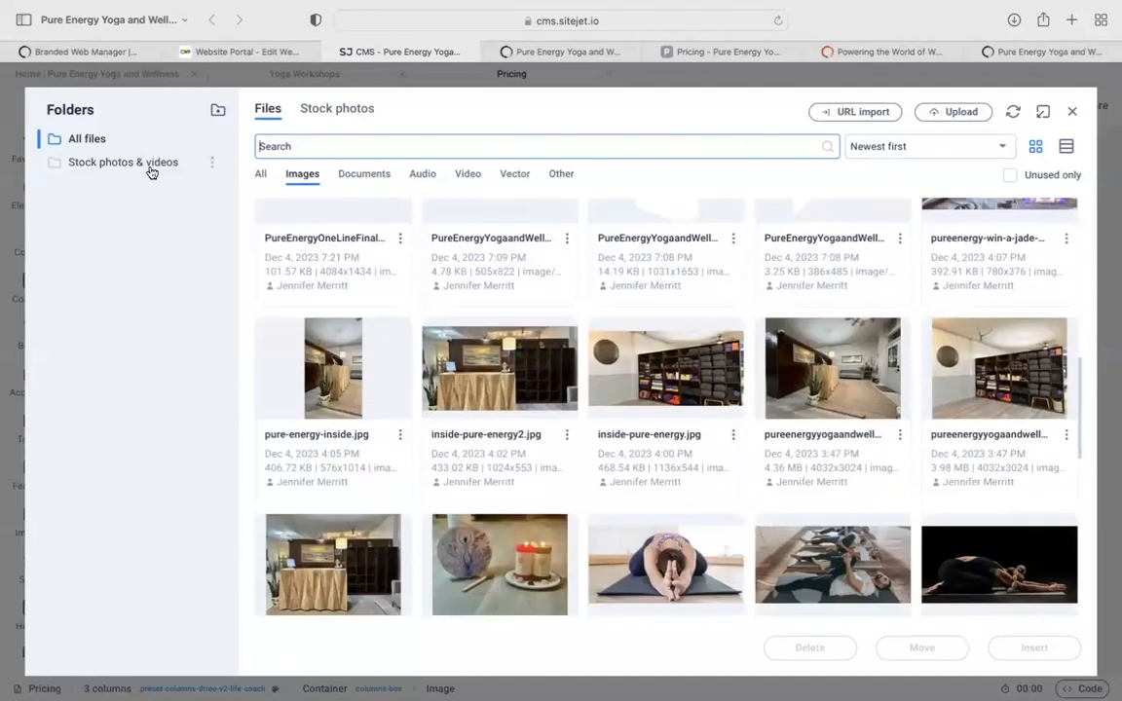
left_click(151, 165)
left_click(120, 140)
scroll(636, 458, "down", 10)
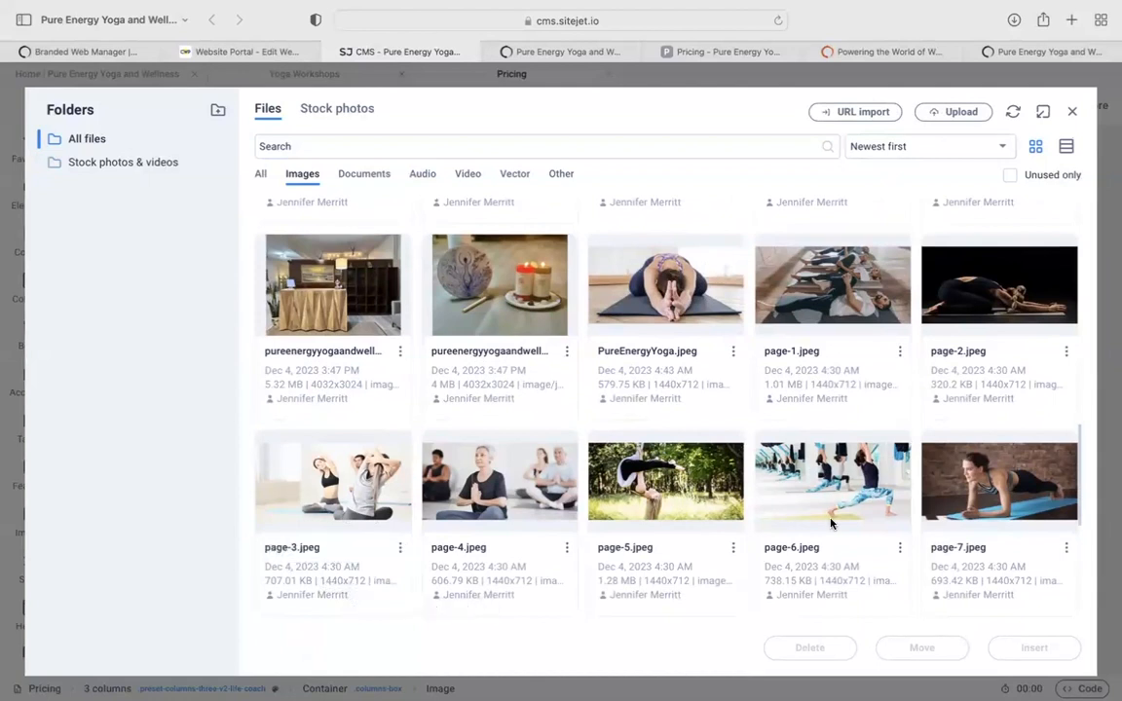
scroll(830, 523, "down", 2)
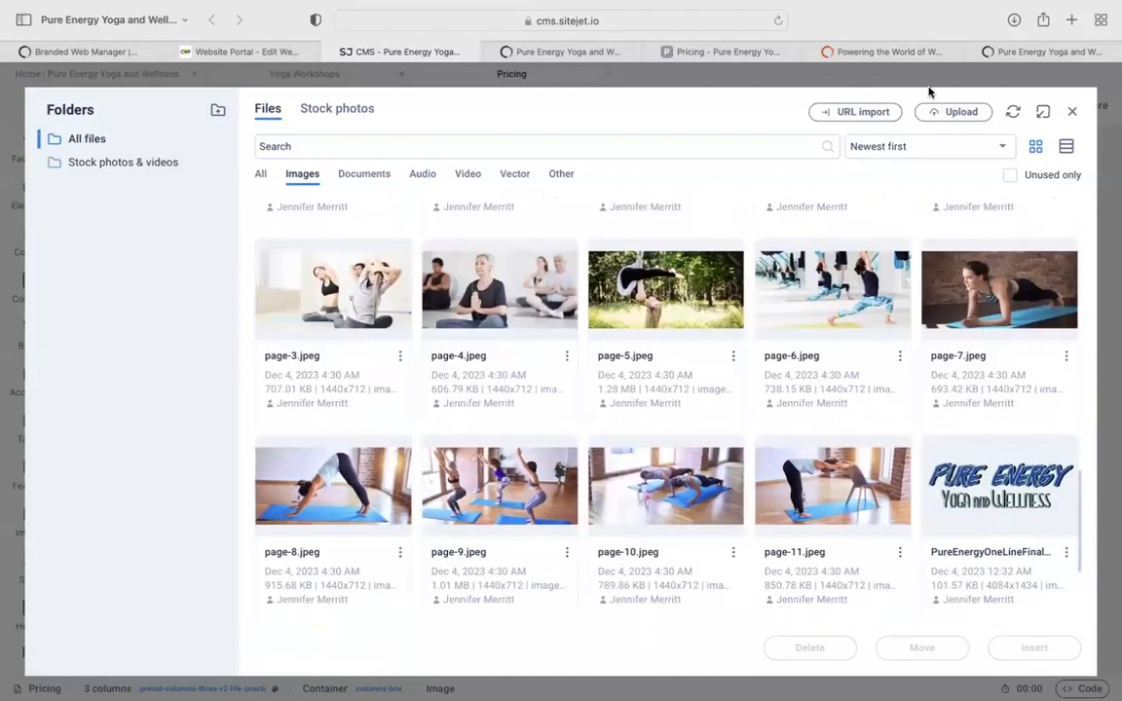
Switch to the studio's client sign-in tab and open canva.com in it.
mouse_move(1047, 52)
left_click(575, 51)
left_click(594, 20)
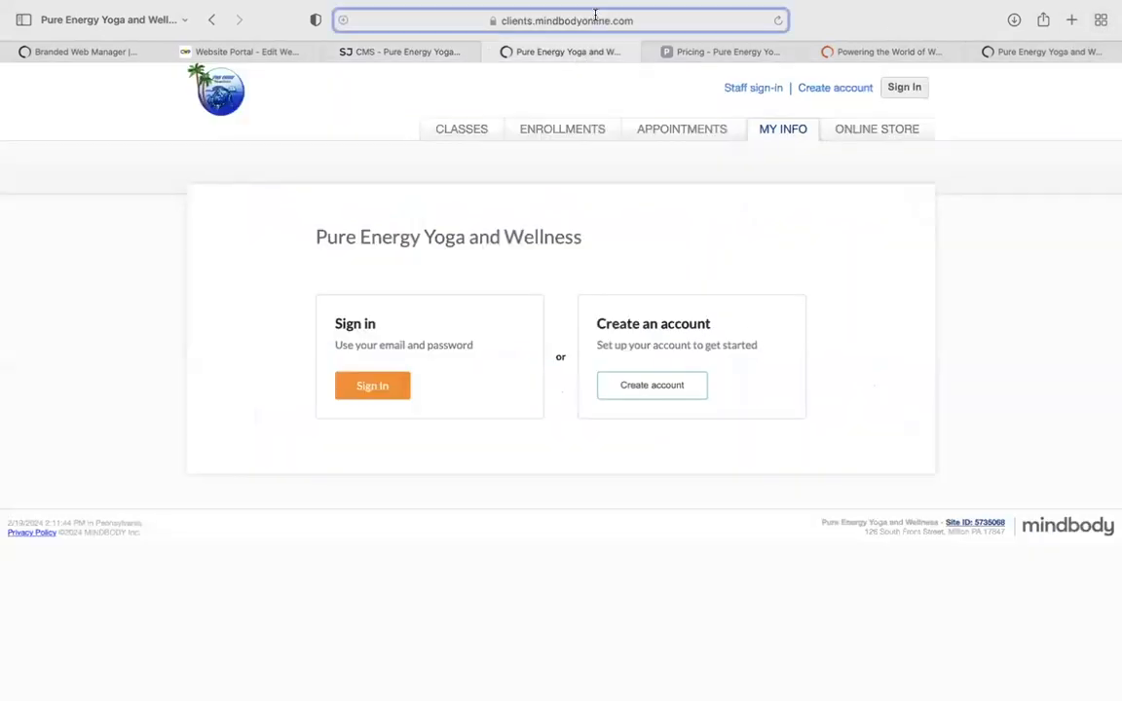
type("canva.com/")
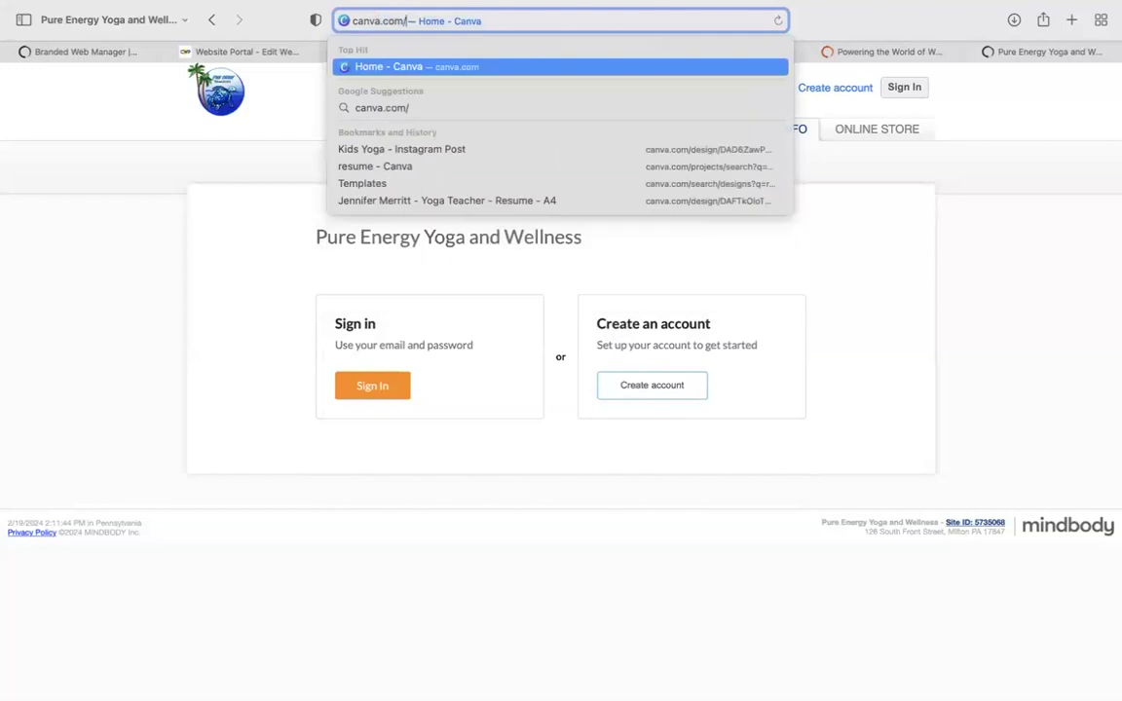
key("Return")
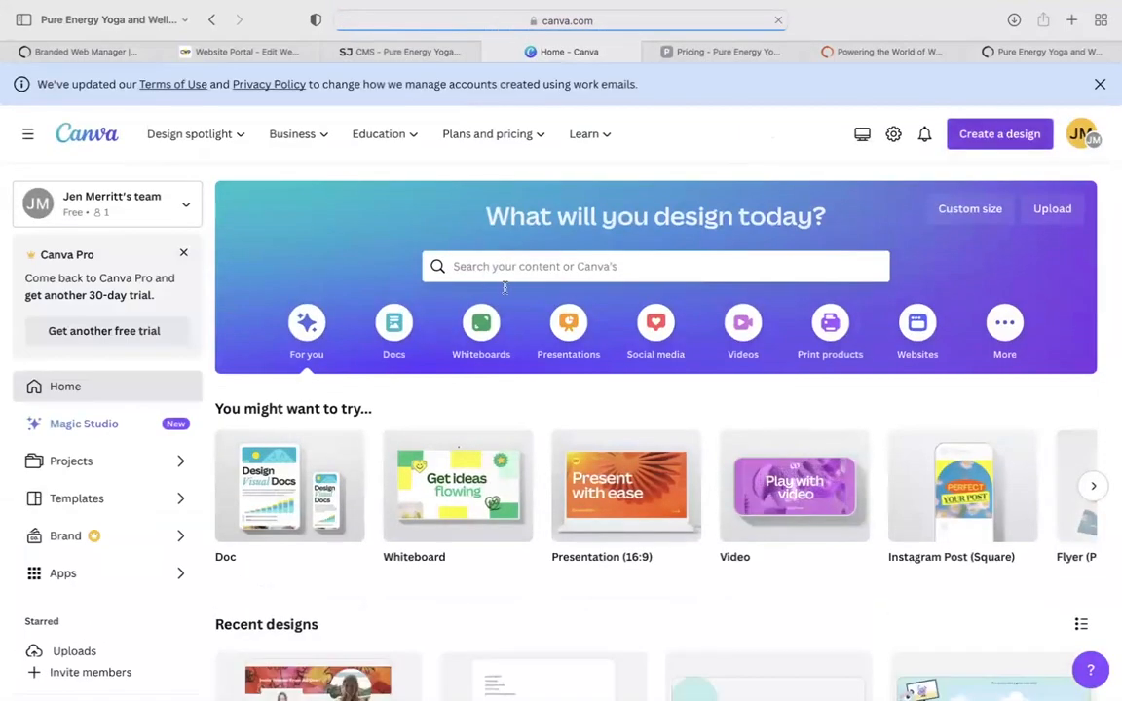
Create a new custom-size design, 1440 px wide and 712 px high, matching the dimensions of the site's stored page images.
left_click(1017, 142)
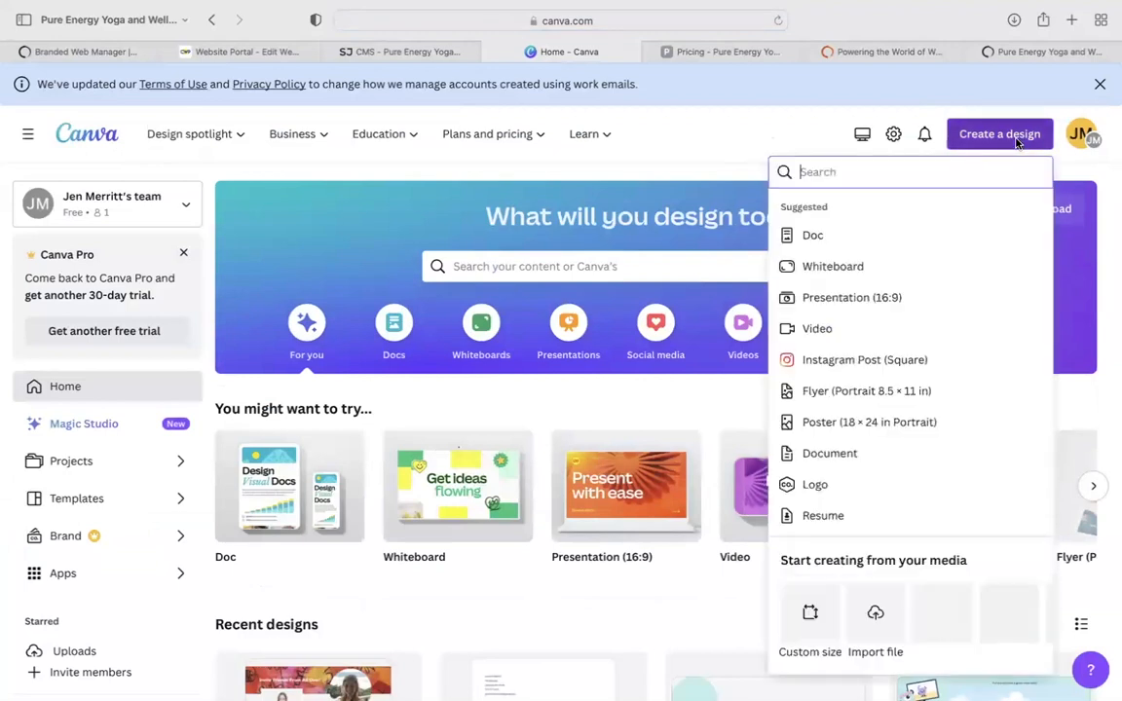
left_click(810, 612)
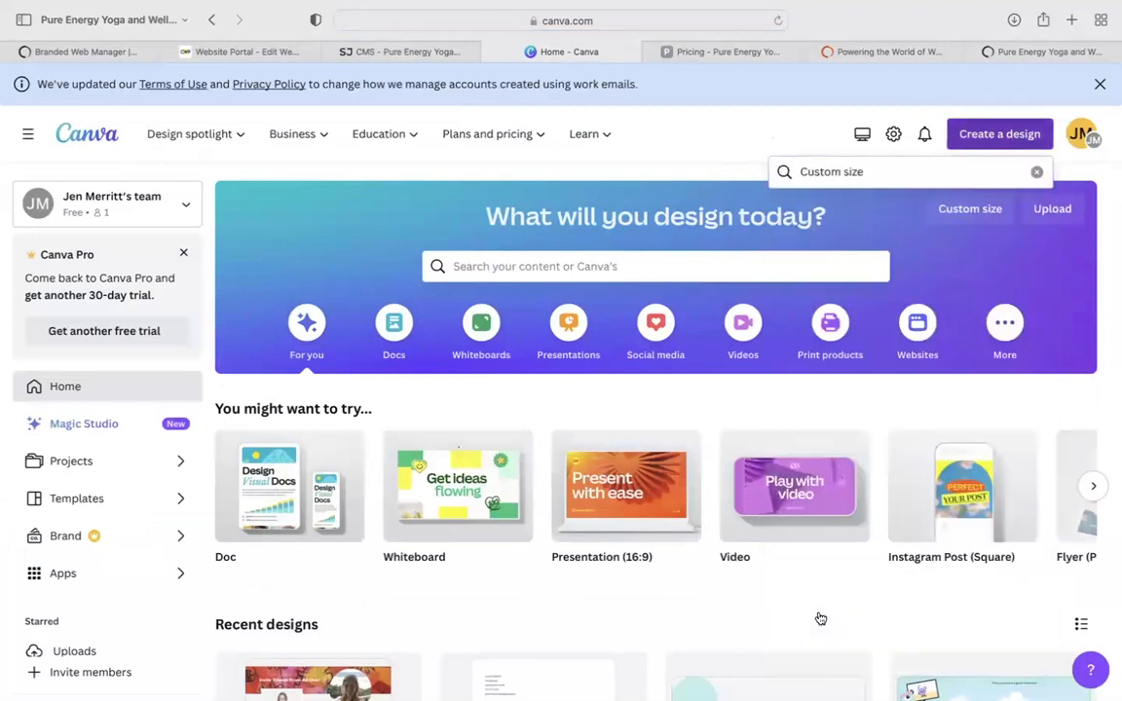
type("1440")
left_click(883, 250)
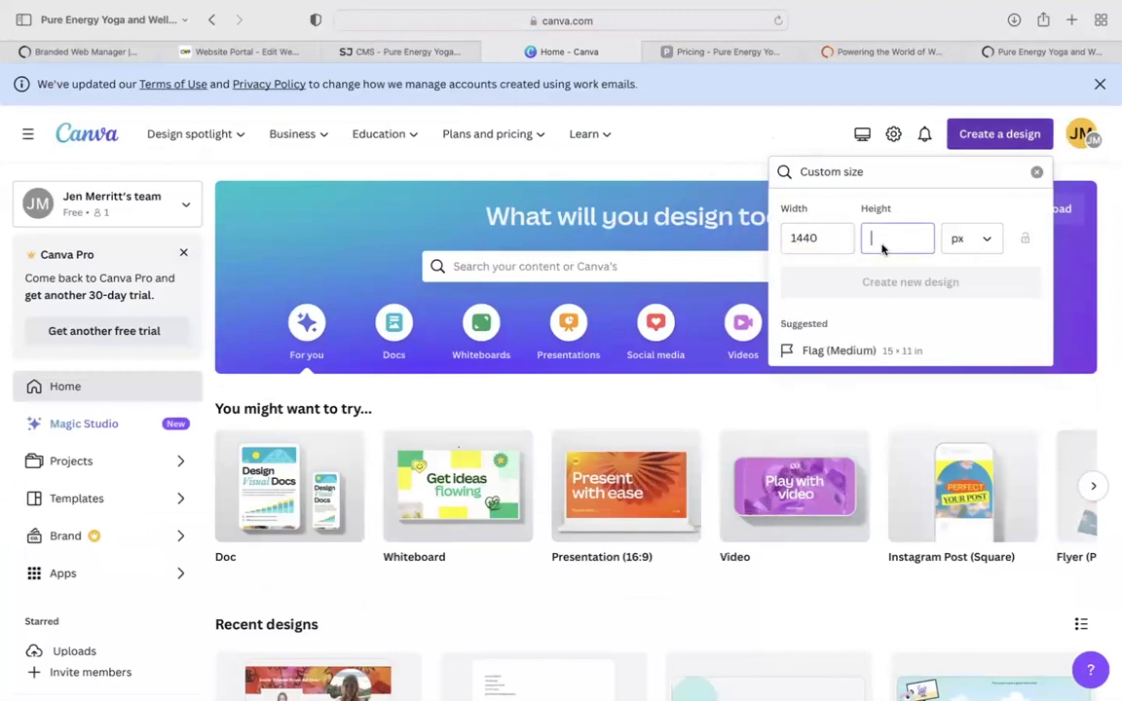
left_click(441, 52)
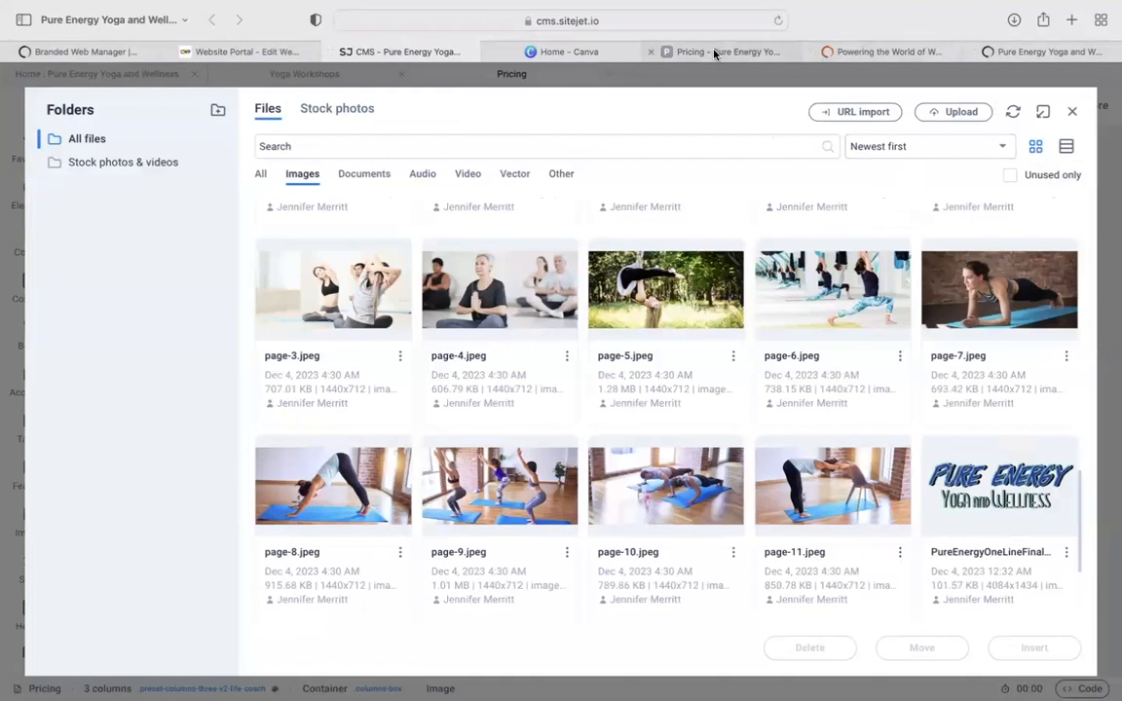
left_click(599, 52)
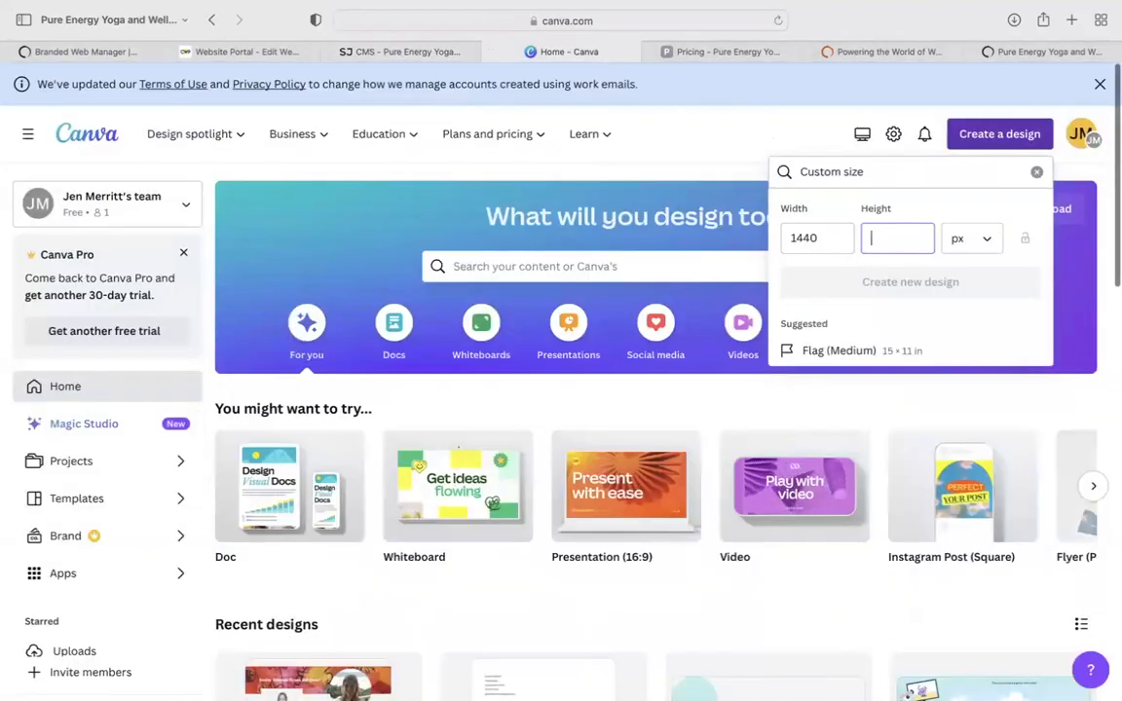
type("712")
left_click(925, 282)
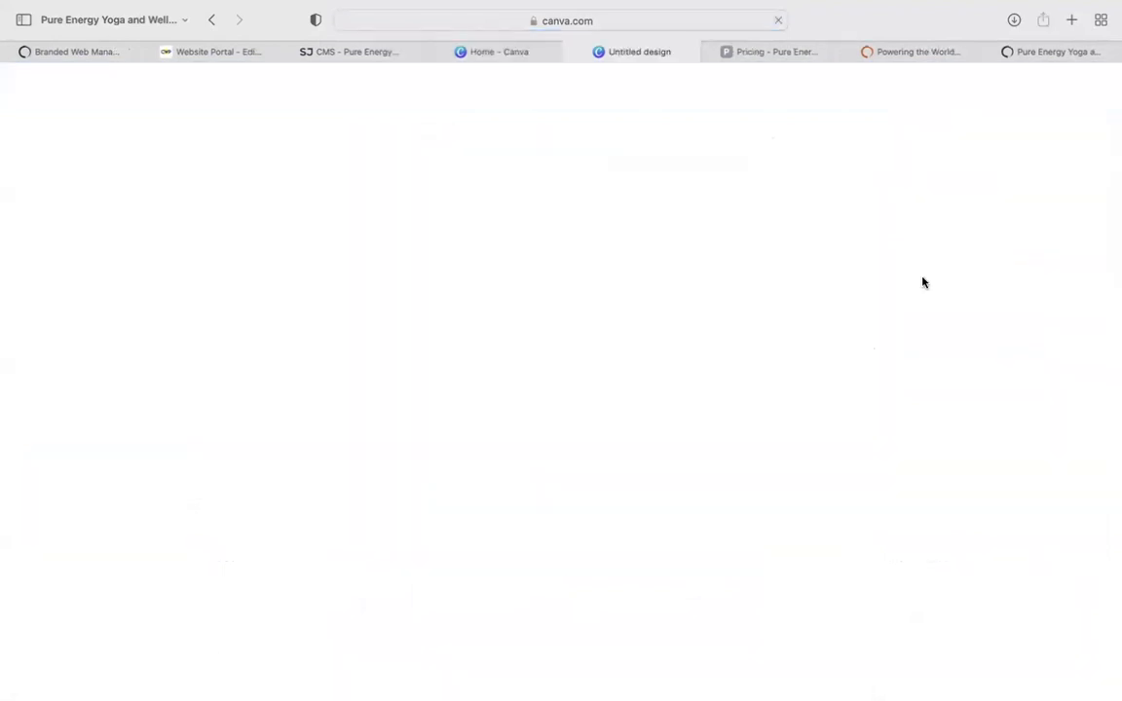
left_click(201, 321)
left_click_drag(381, 208, 976, 567)
key("Delete")
In the website editor, search stock photos for "yoga" and use the photo of two women in a seated twist for New Student.
left_click(348, 52)
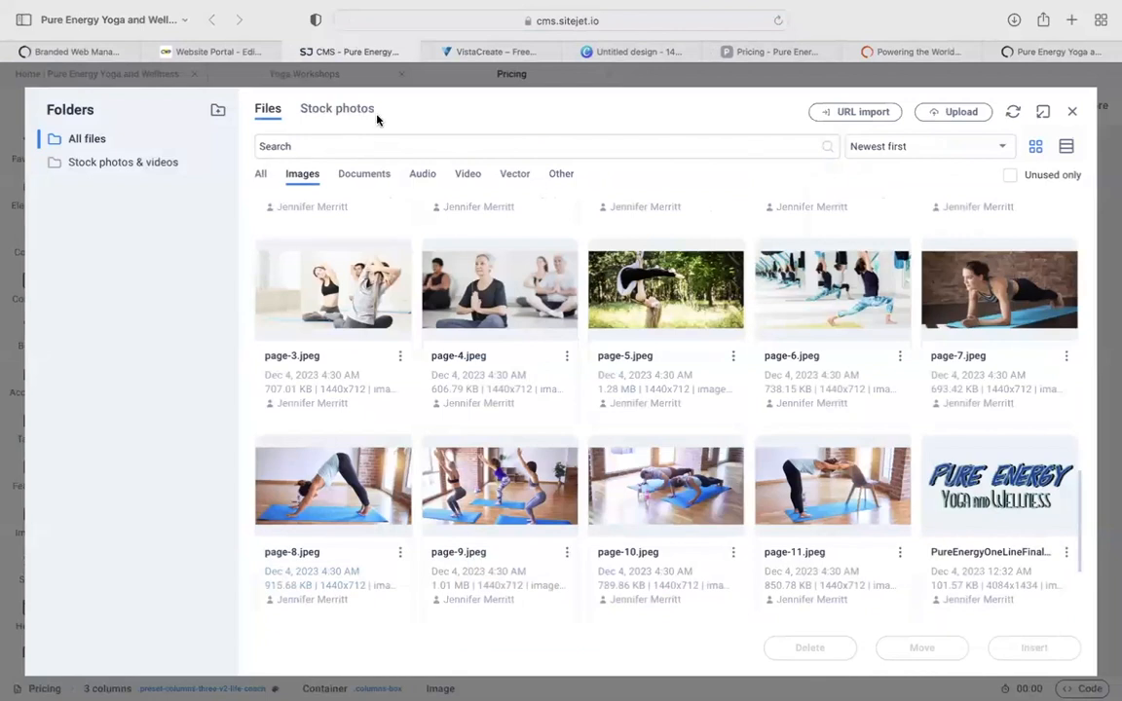
left_click(326, 109)
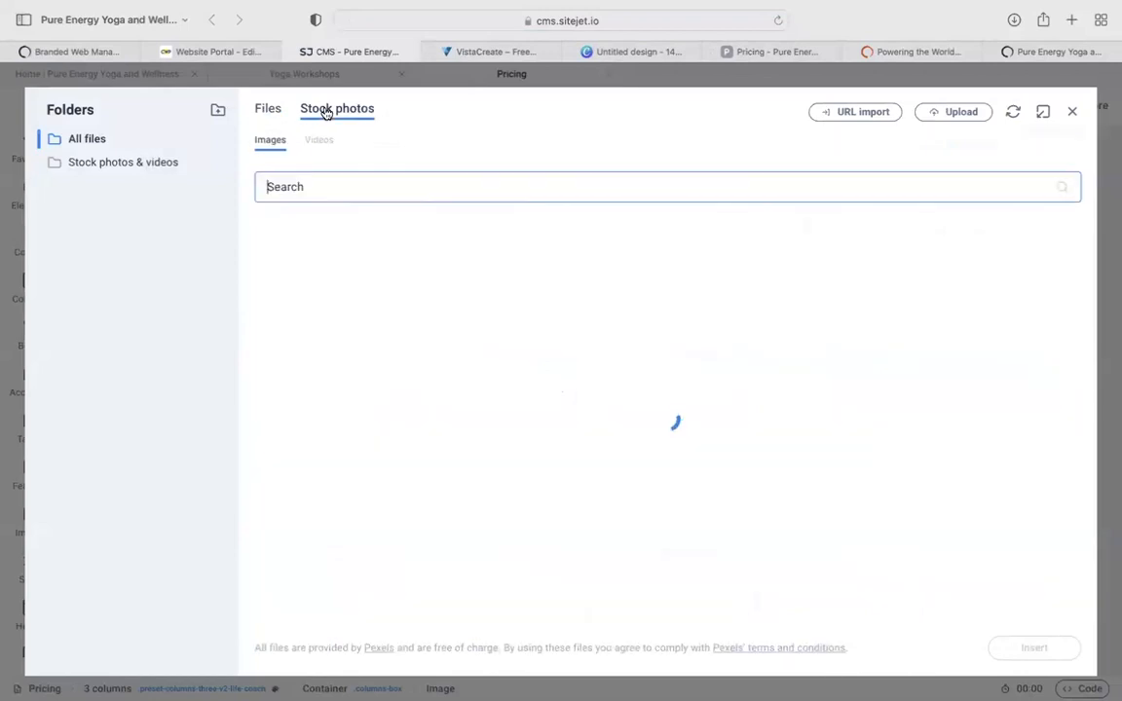
type("yoga")
scroll(517, 381, "down", 5)
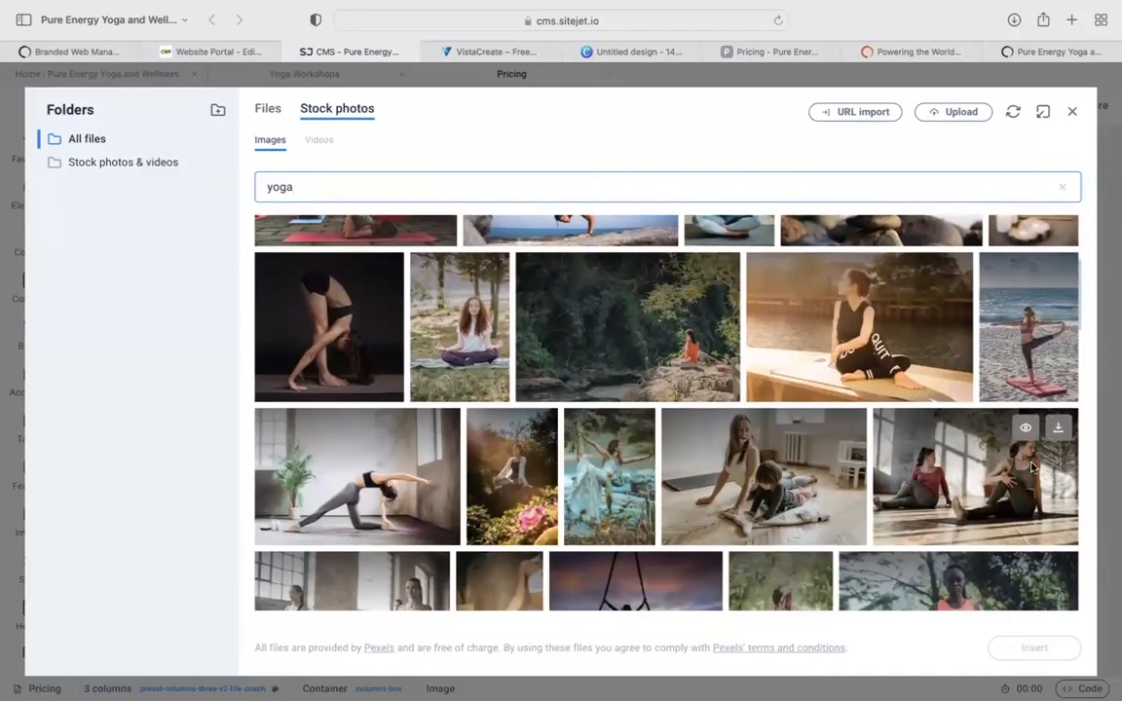
left_click(1059, 433)
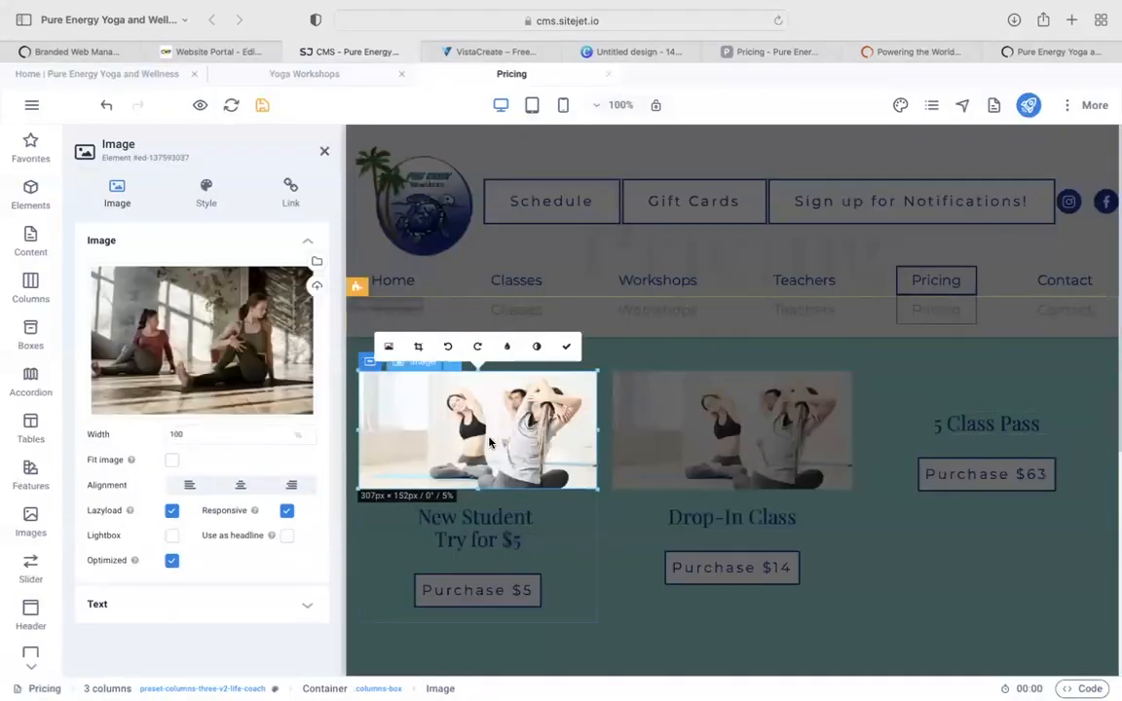
left_click(569, 351)
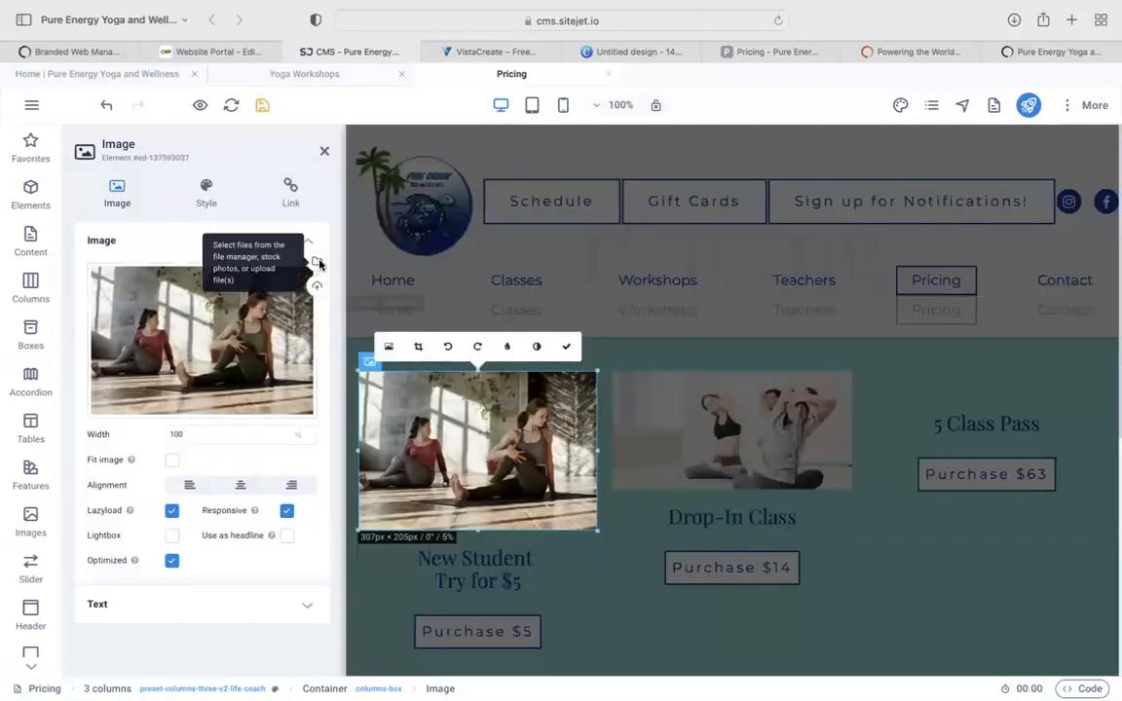
Download the added photo-of-women-stretching stock photo from the website's file library.
left_click(317, 263)
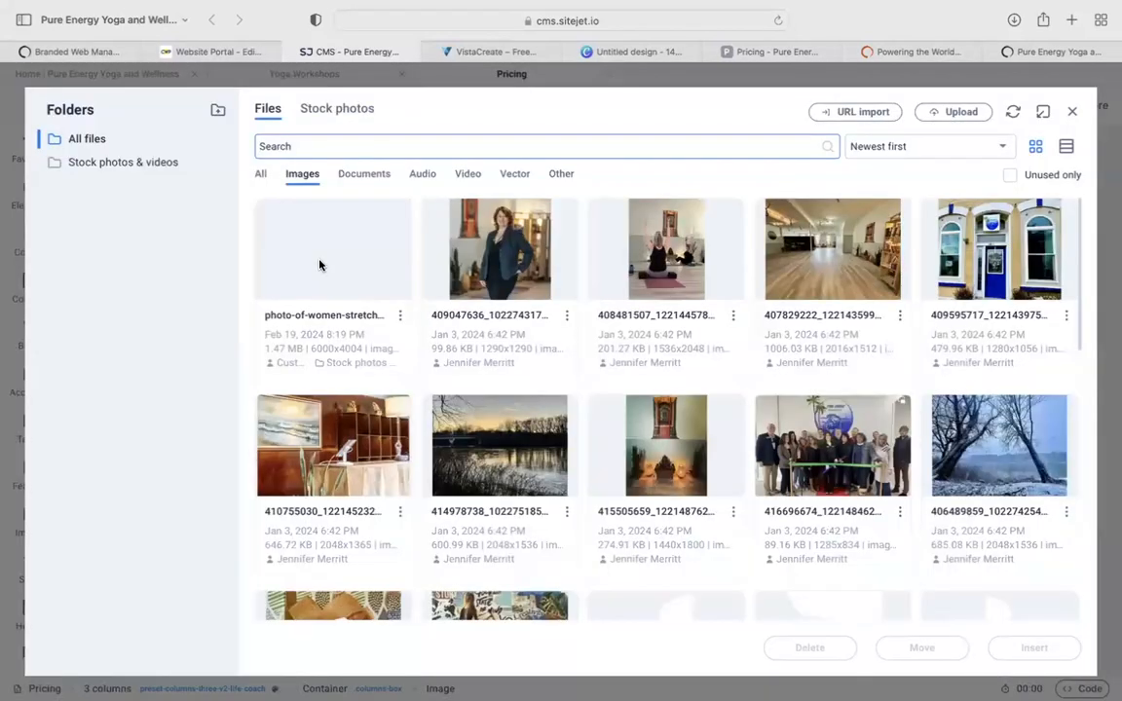
left_click(400, 315)
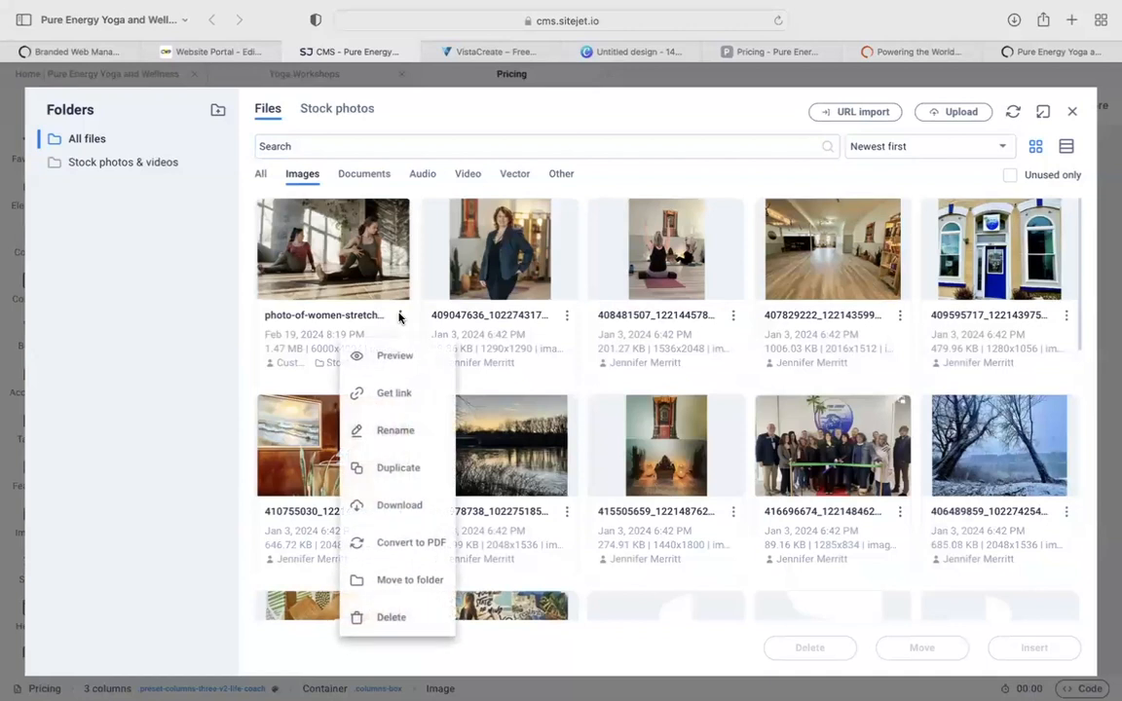
left_click(401, 507)
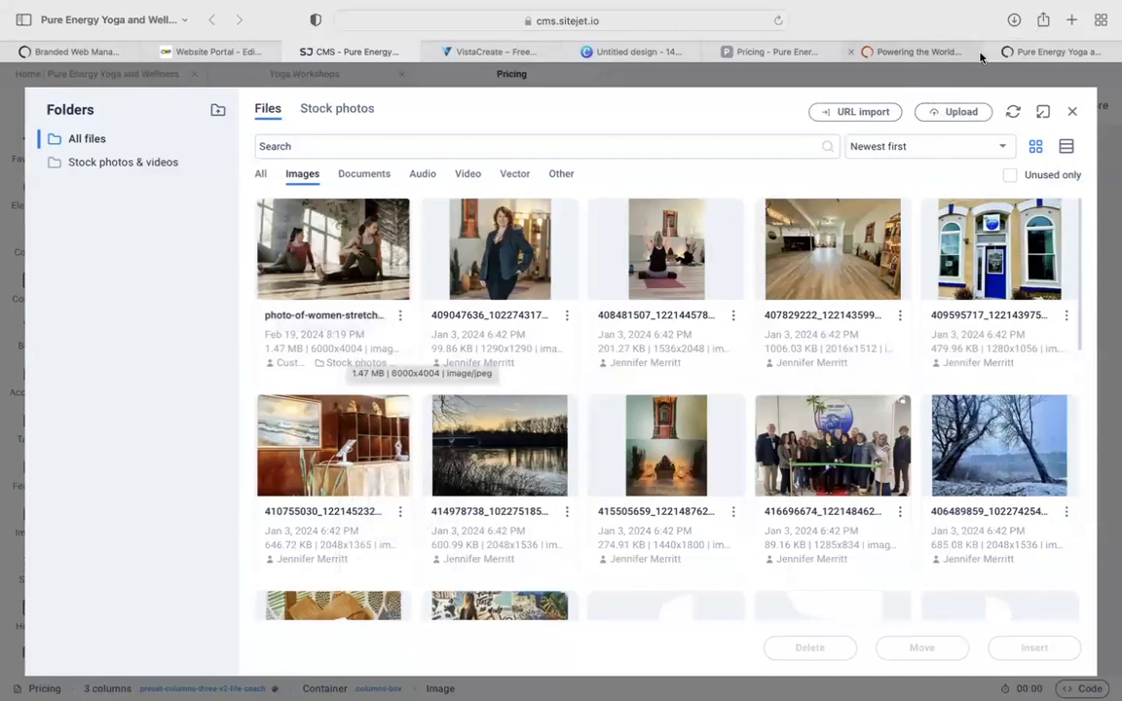
Switch to the blank Canva design and place the downloaded yoga photo from the desktop on its page.
left_click(625, 51)
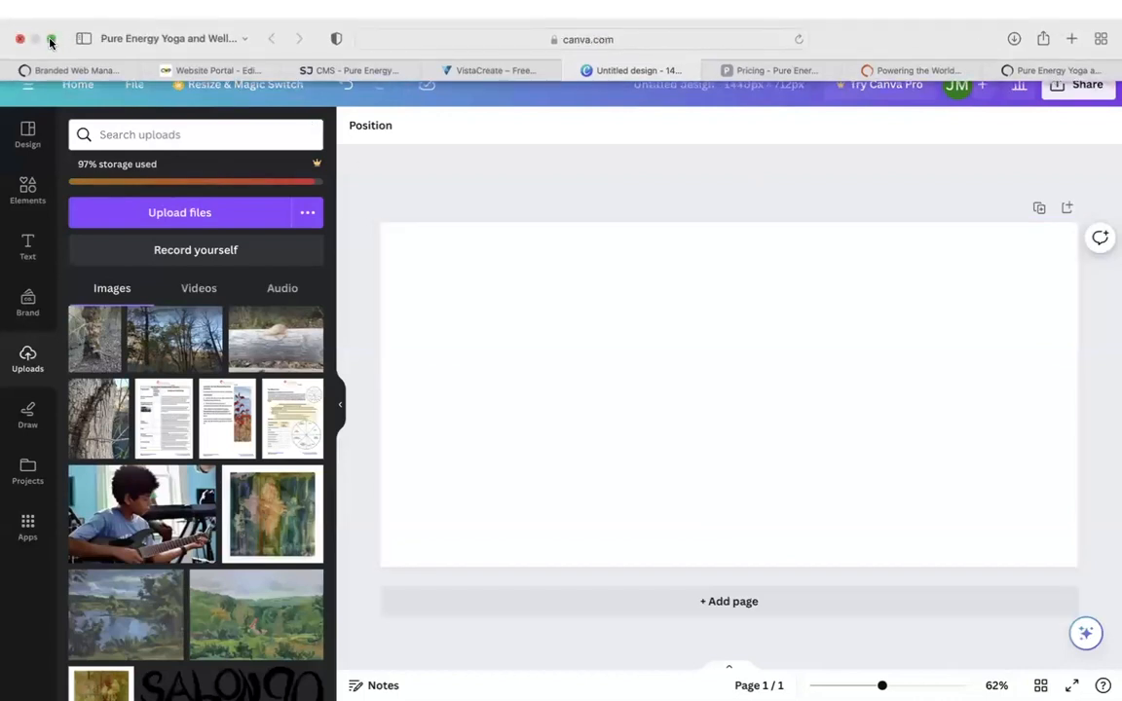
left_click(51, 40)
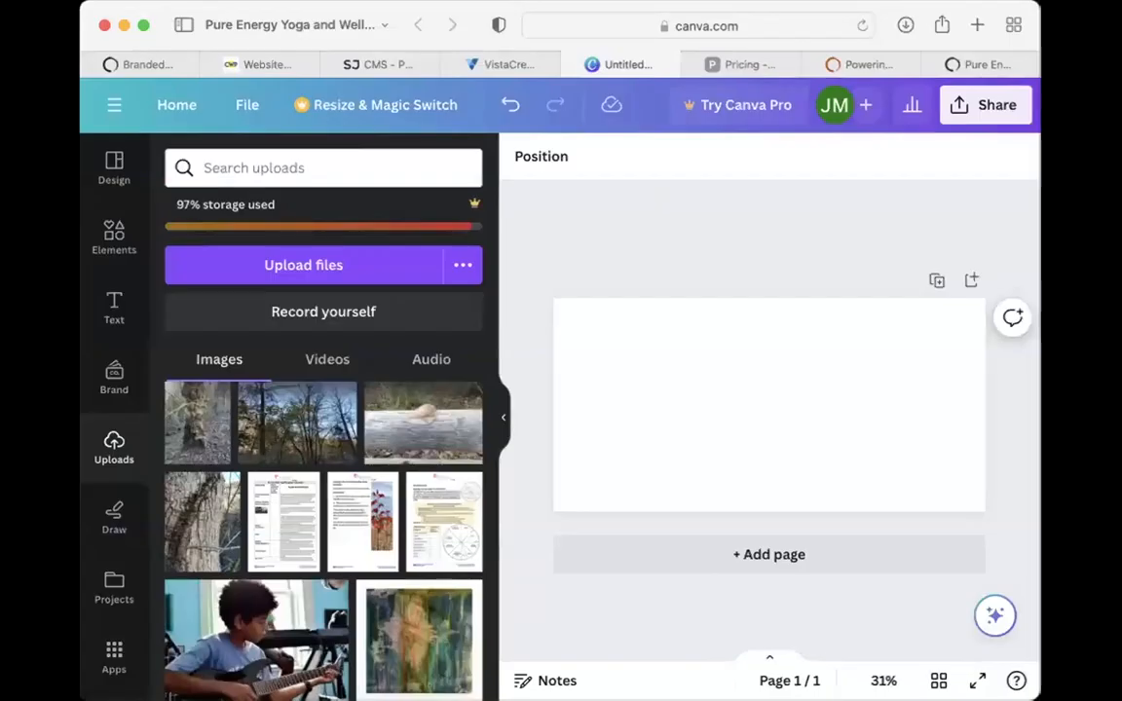
key("super+Tab")
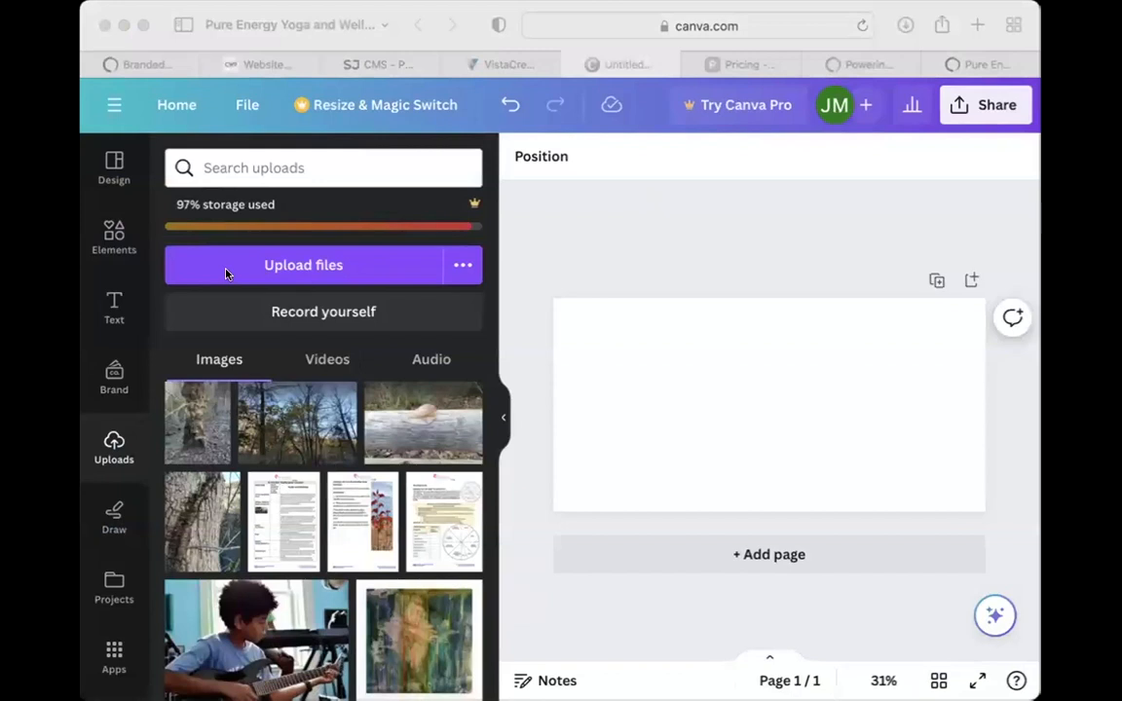
left_click_drag(90, 59, 703, 410)
left_click(338, 7)
left_click(142, 26)
Enlarge and reposition the yoga photo so that it covers the whole page with both women in frame.
left_click_drag(916, 272, 1020, 202)
left_click_drag(896, 352, 962, 351)
left_click_drag(606, 514, 374, 672)
left_click_drag(656, 390, 657, 348)
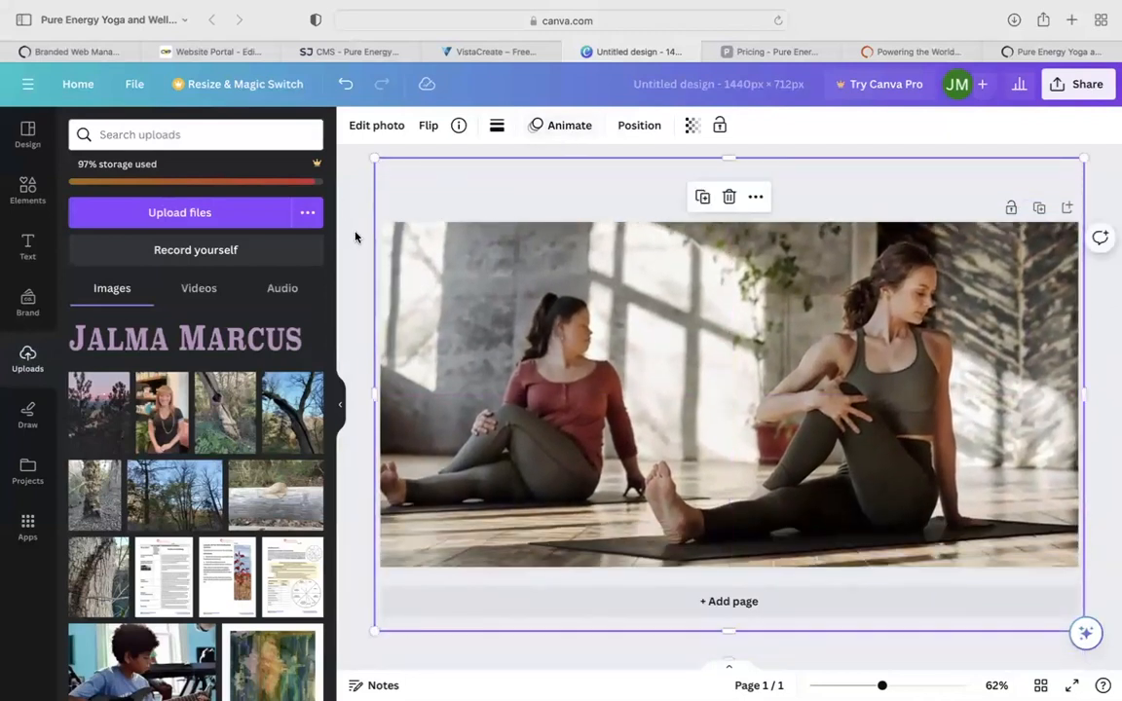
Title the design "Pure Energy Yoga and Wellness Yoga" and download it as a JPG.
left_click(741, 84)
type("Pure Energy Yoga and Wellness Yoga")
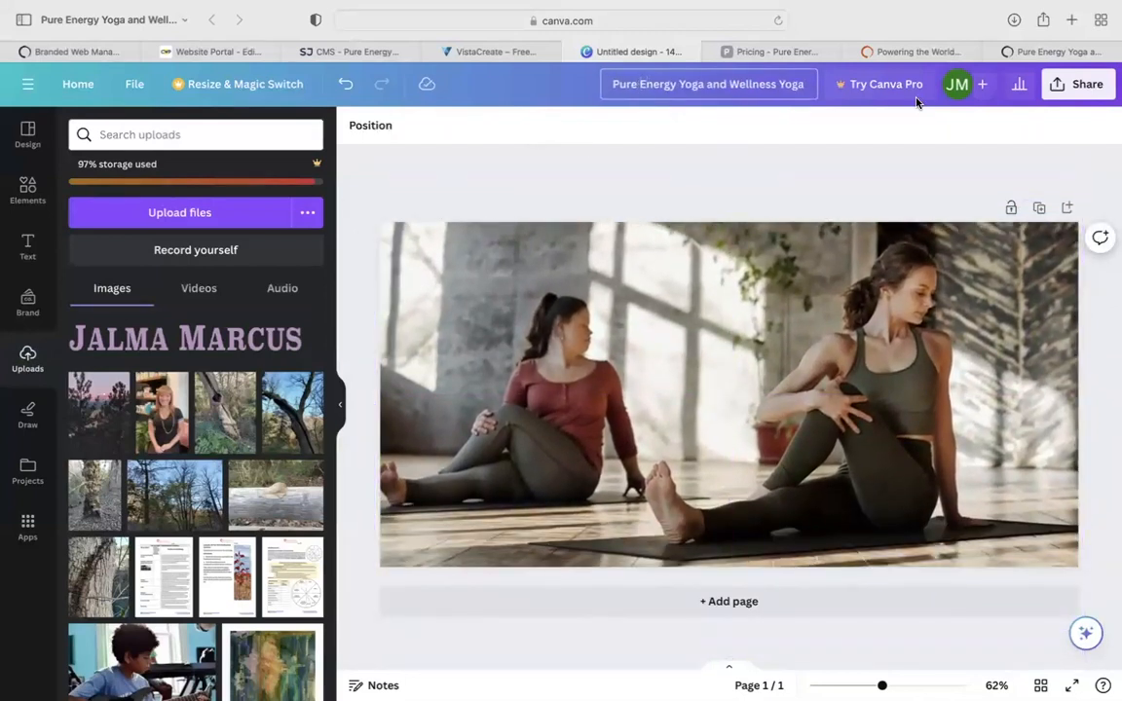
left_click(1079, 84)
left_click(877, 476)
left_click(1012, 195)
left_click(884, 247)
left_click(938, 387)
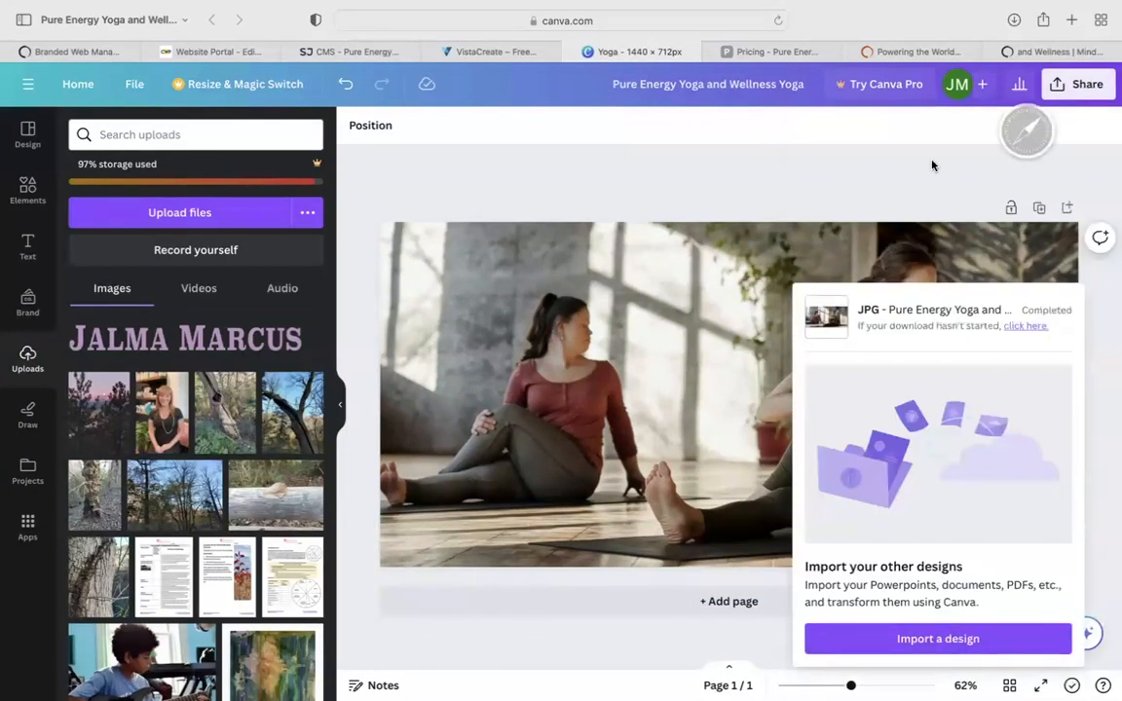
Return to the website editor's file library and delete the original photo-of-women-stretching stock photo.
left_click(353, 51)
left_click(399, 315)
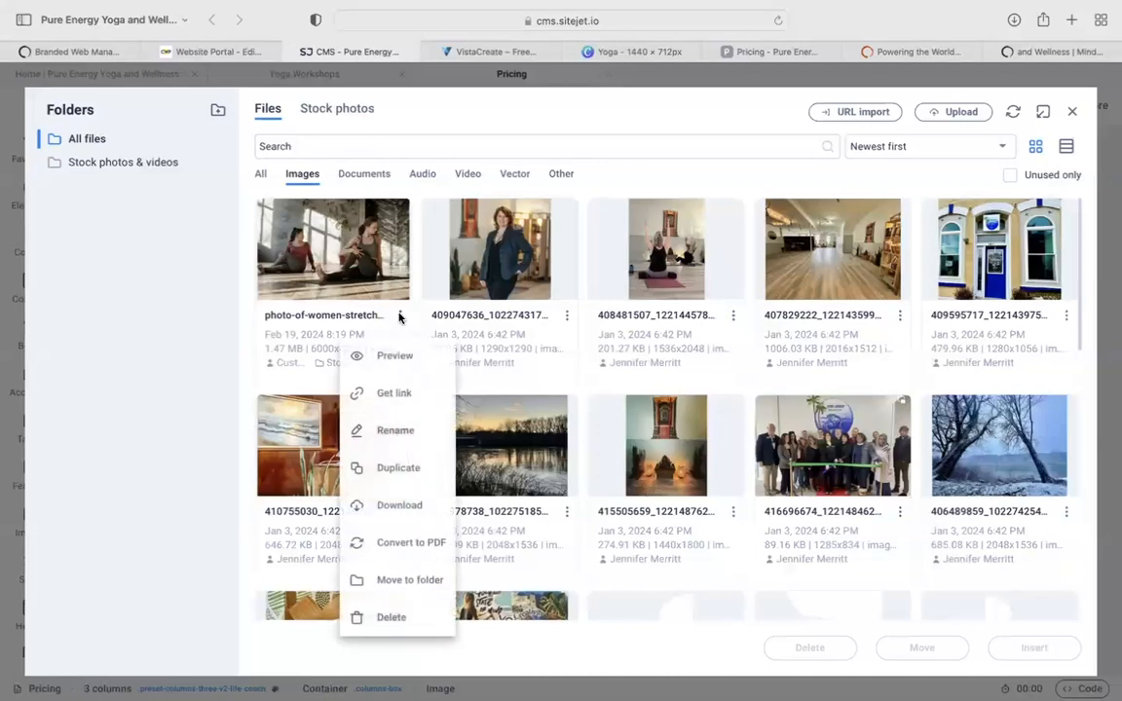
left_click(395, 616)
left_click(634, 422)
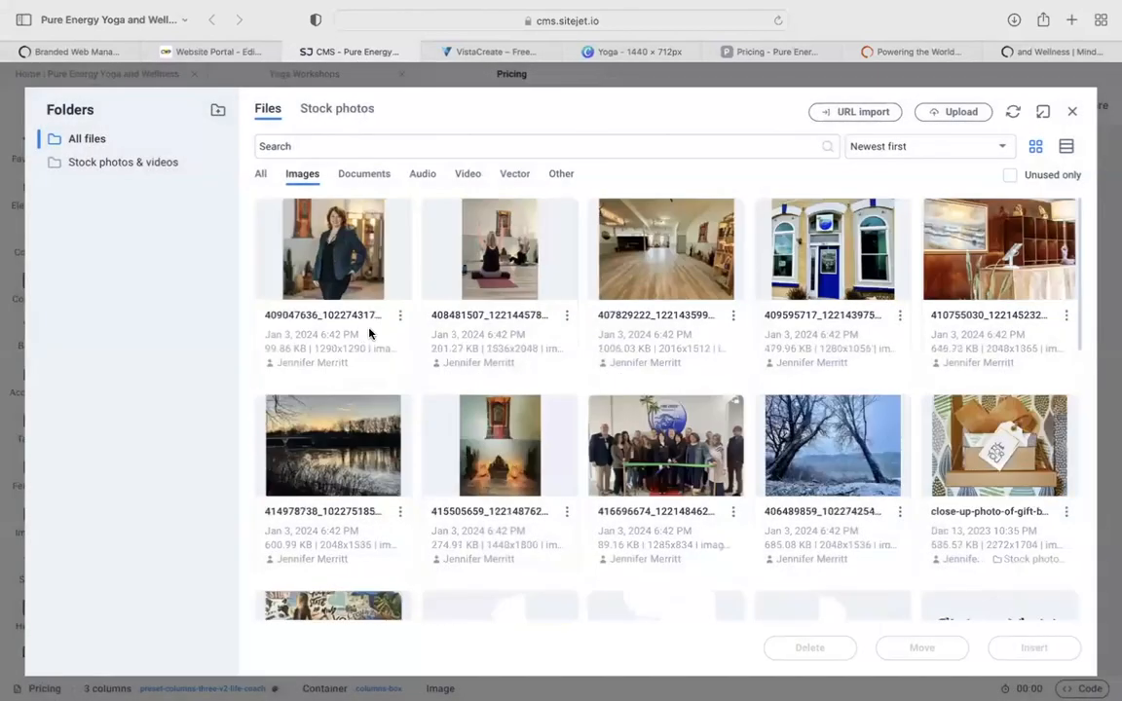
Upload the exported JPG as the New Student image, apply it, and save the Pricing page.
left_click(959, 113)
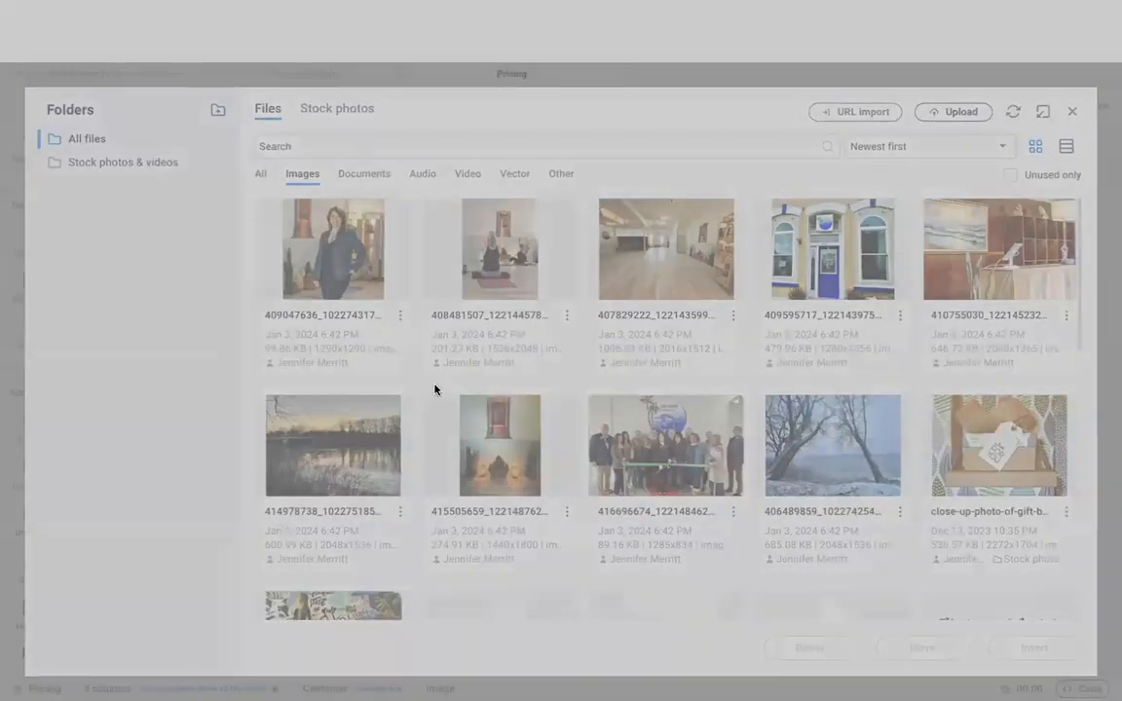
left_click(831, 504)
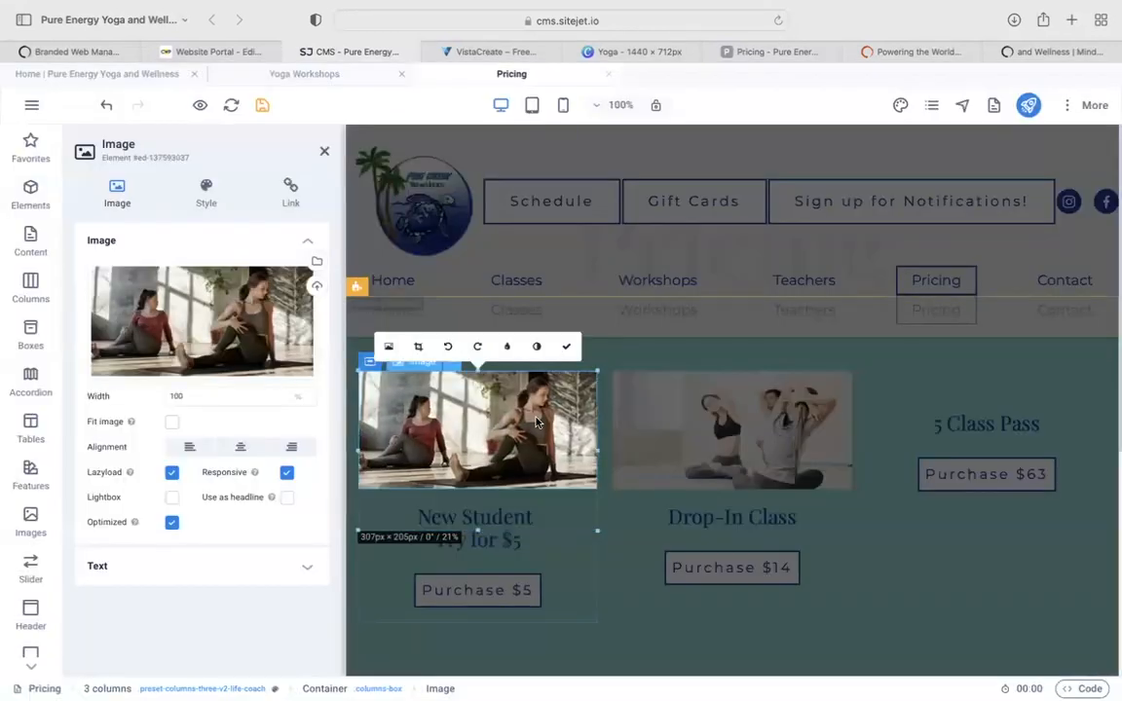
left_click(565, 351)
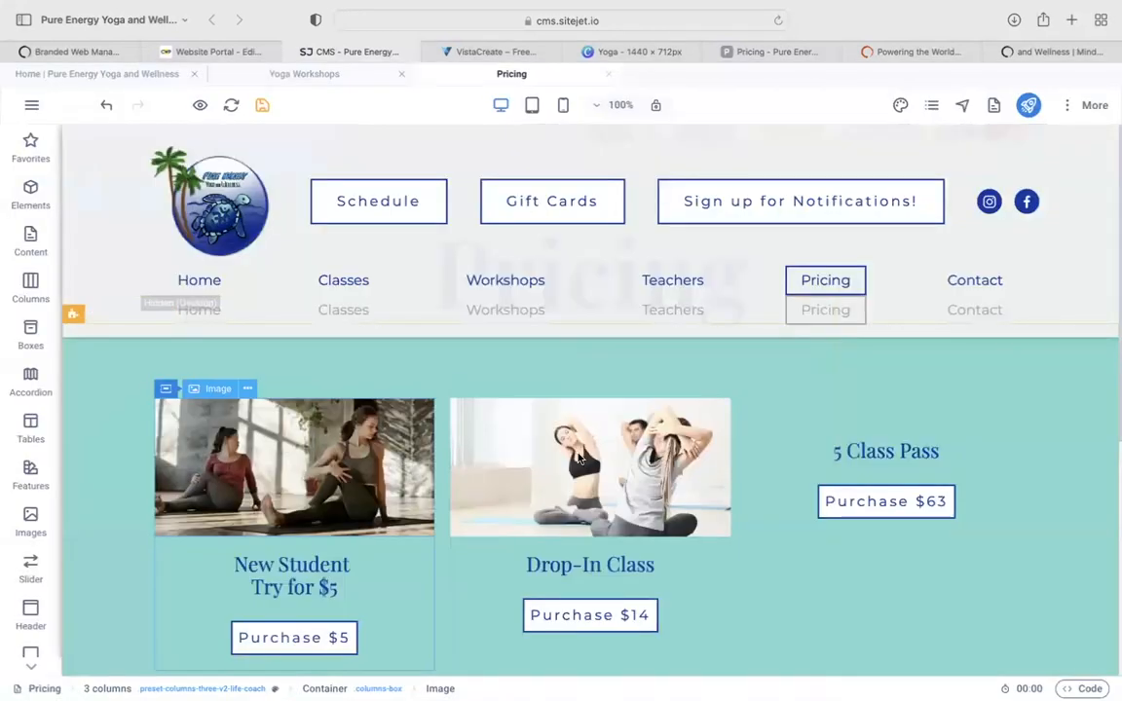
scroll(791, 534, "down", 1)
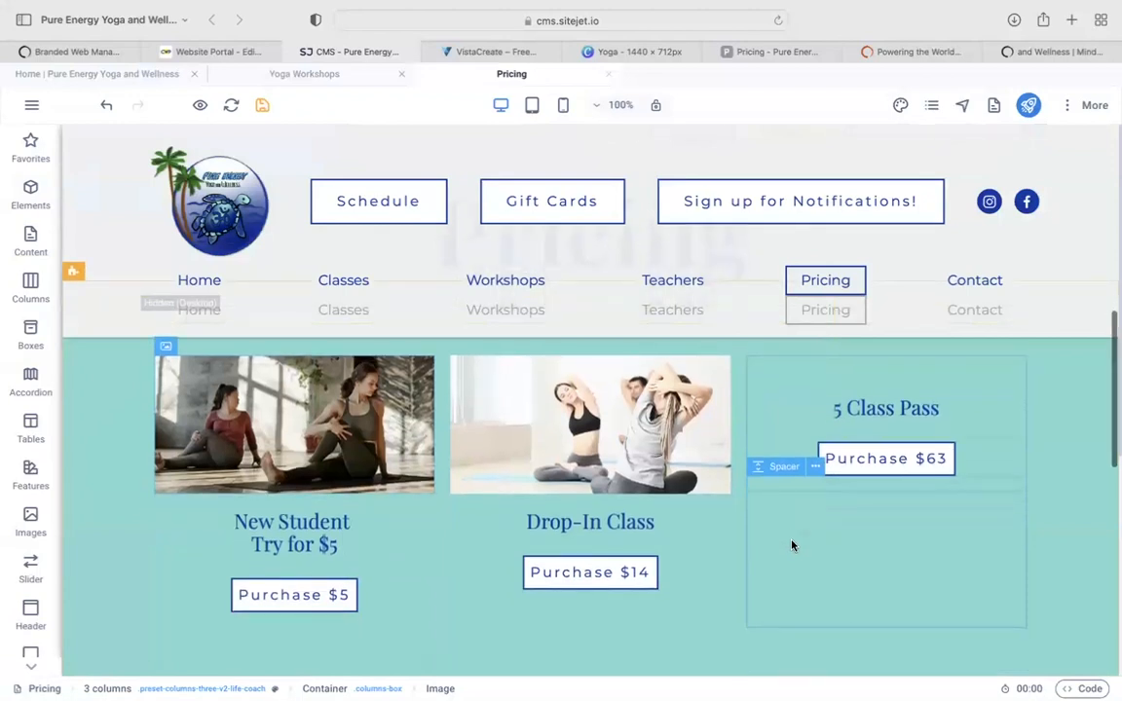
left_click(262, 104)
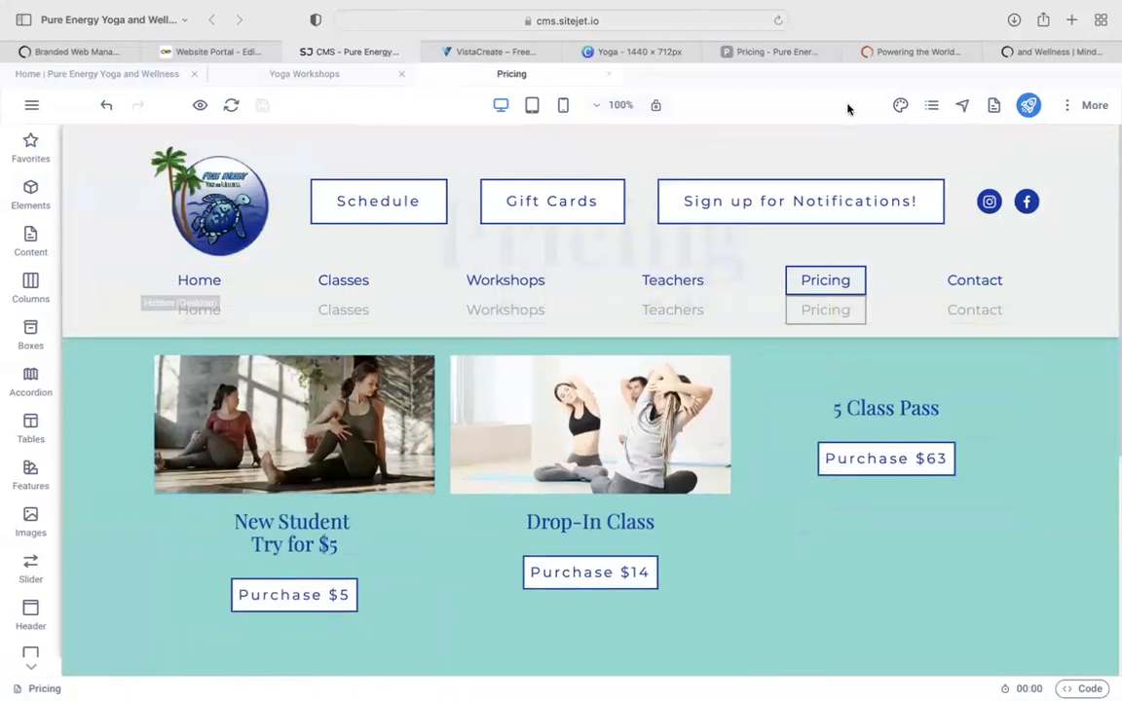
Open pureenergyyogaandwellness.com in the Canva tab and go to the live site's Pricing page.
left_click(610, 51)
left_click(617, 20)
type("pure")
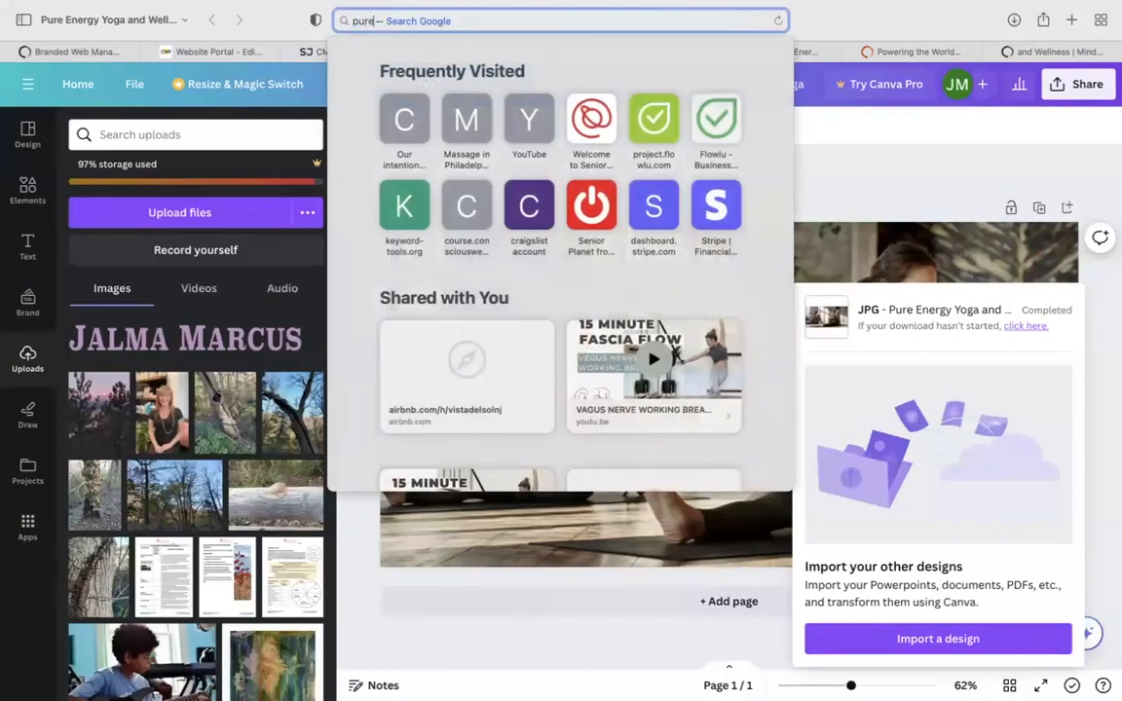
type("erngy")
key("BackSpace")
key("BackSpace")
key("BackSpace")
key("BackSpace")
type("nergyyogaandwellness.com/")
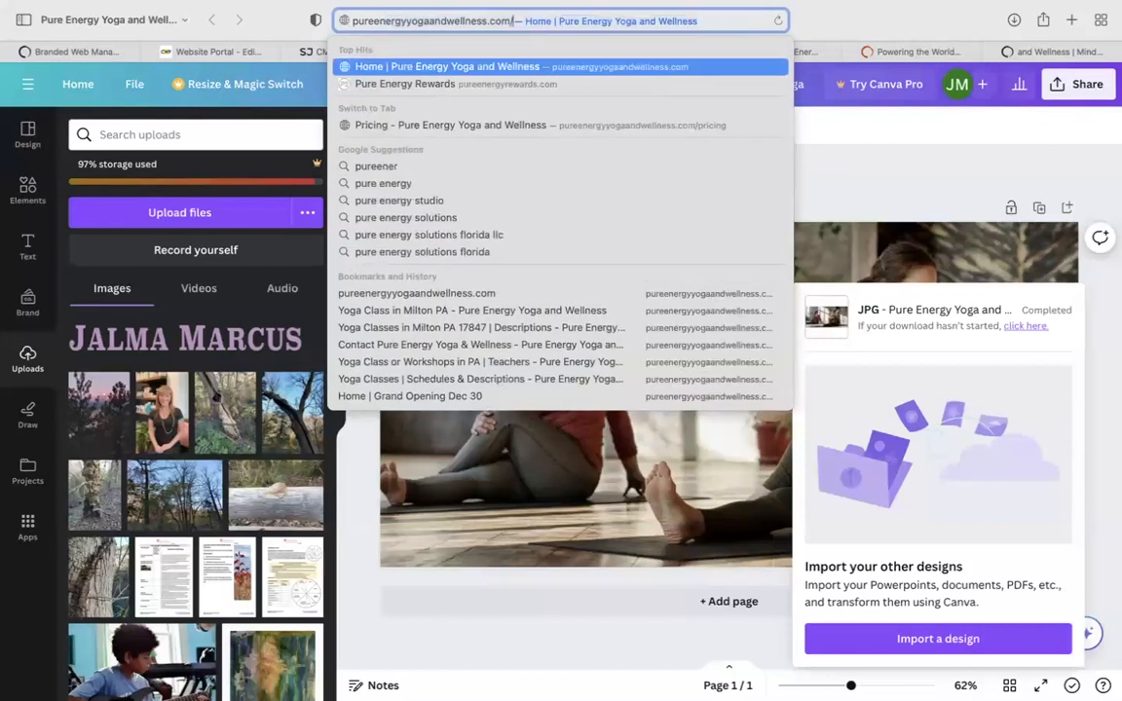
key("Return")
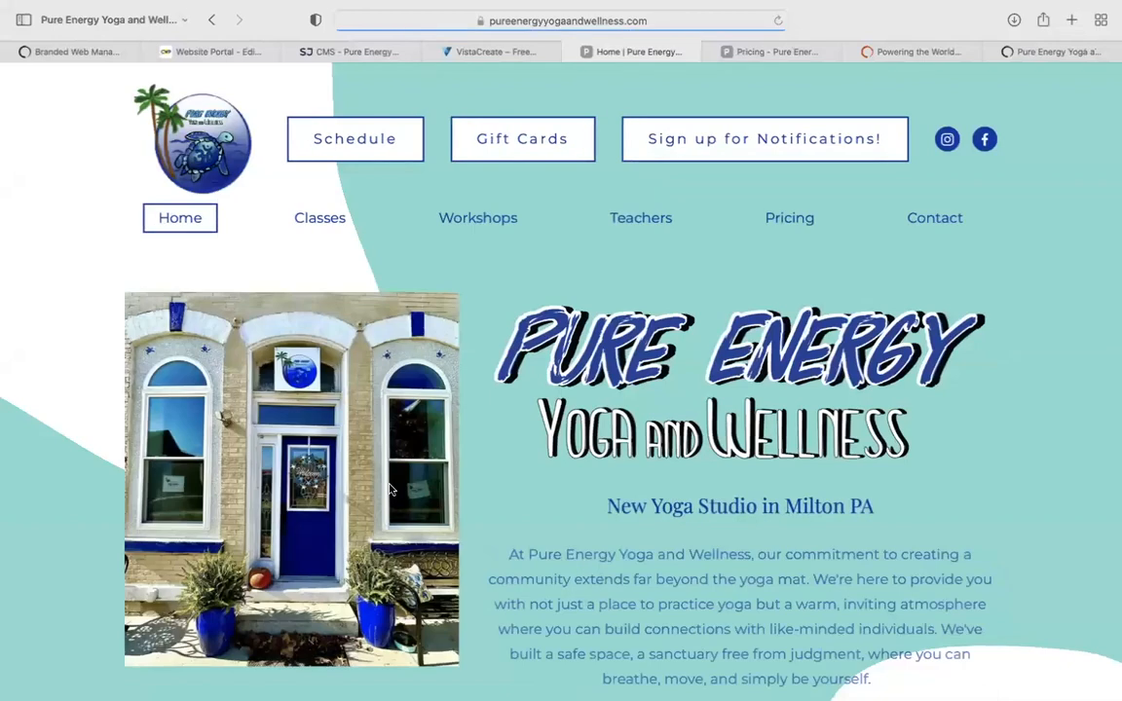
left_click(799, 222)
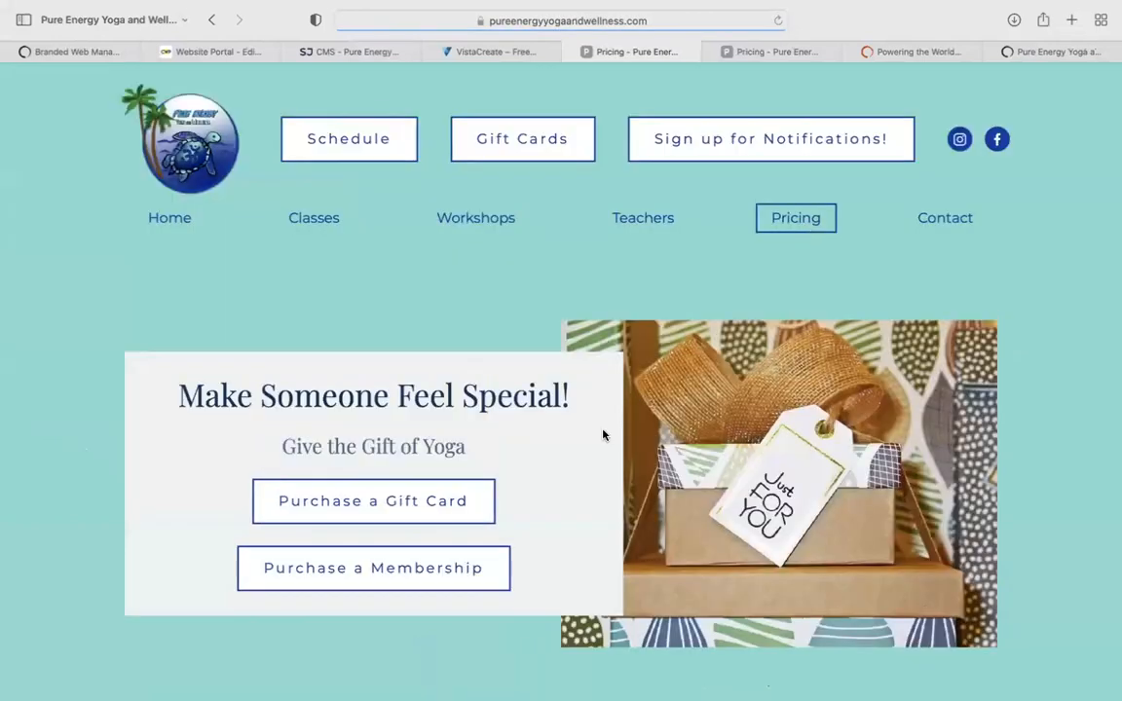
Look through the live pricing options and follow New Student's Purchase $5 link to the store's shopping cart.
scroll(603, 436, "down", 2)
scroll(604, 435, "down", 10)
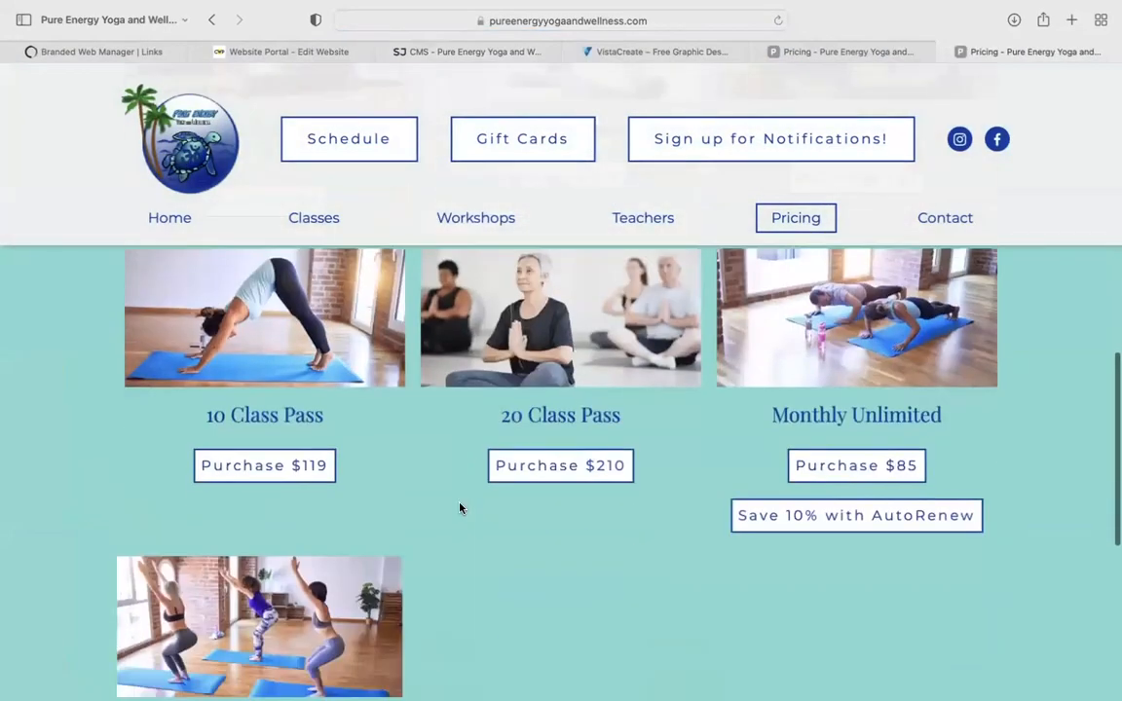
scroll(433, 627, "down", 2)
scroll(292, 555, "up", 5)
left_click(285, 566)
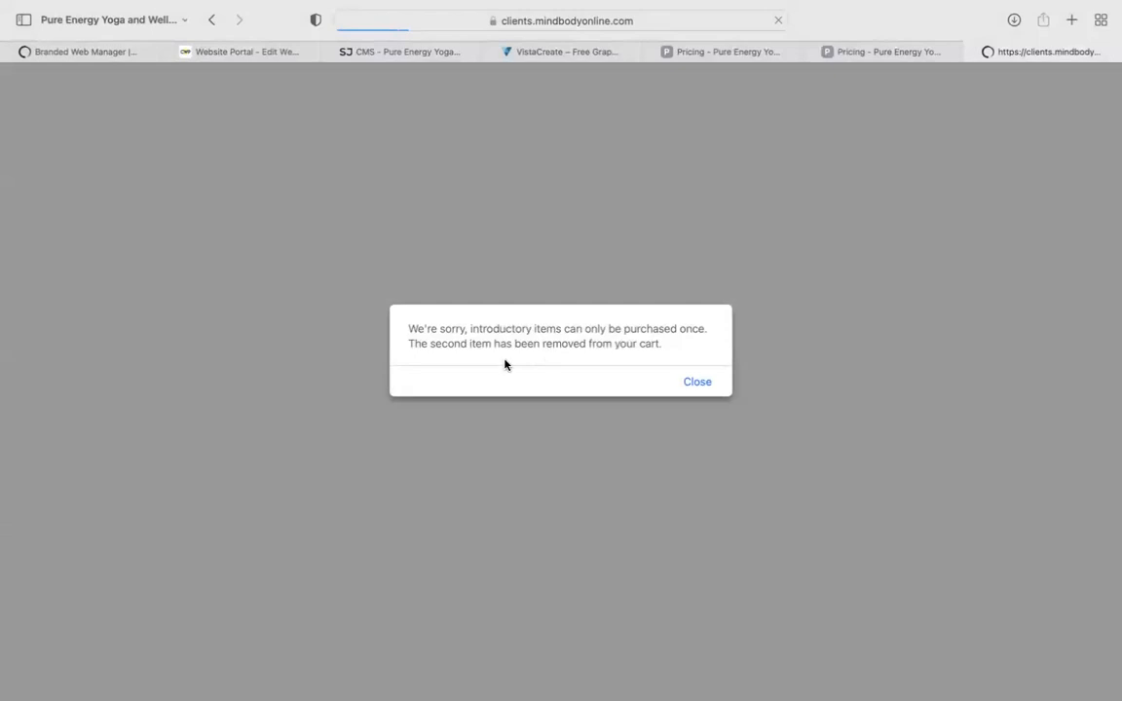
left_click(693, 382)
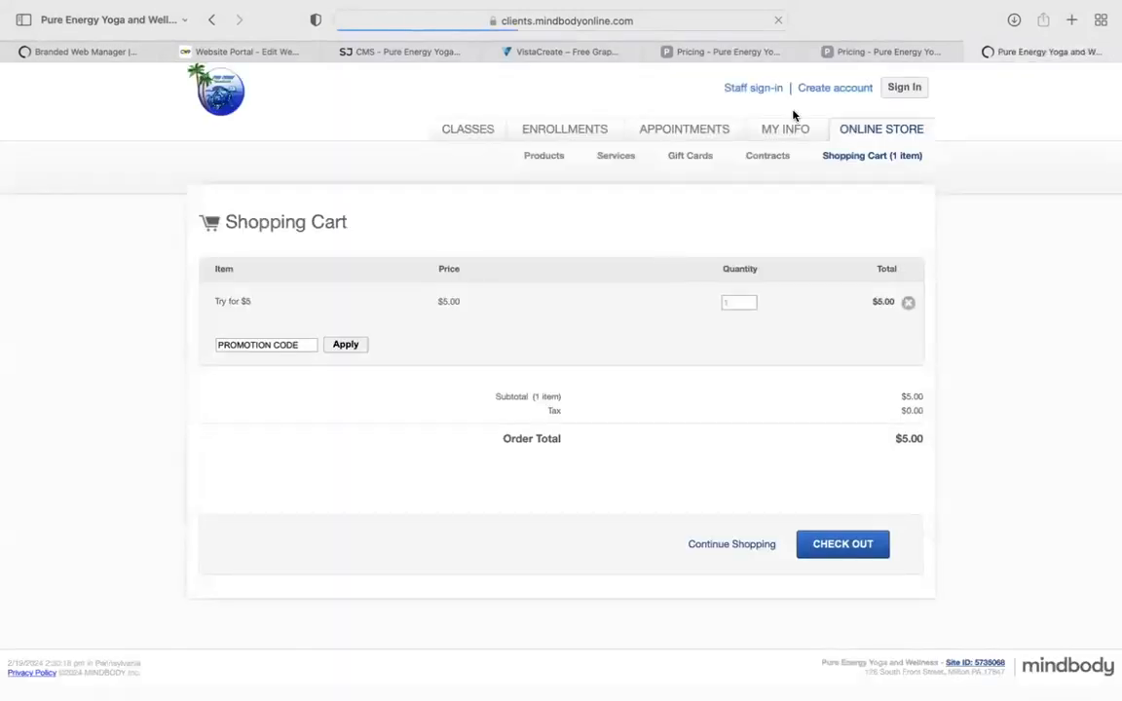
Return to the live Pricing page and check the remaining pass options and their images.
left_click(973, 52)
scroll(514, 549, "down", 10)
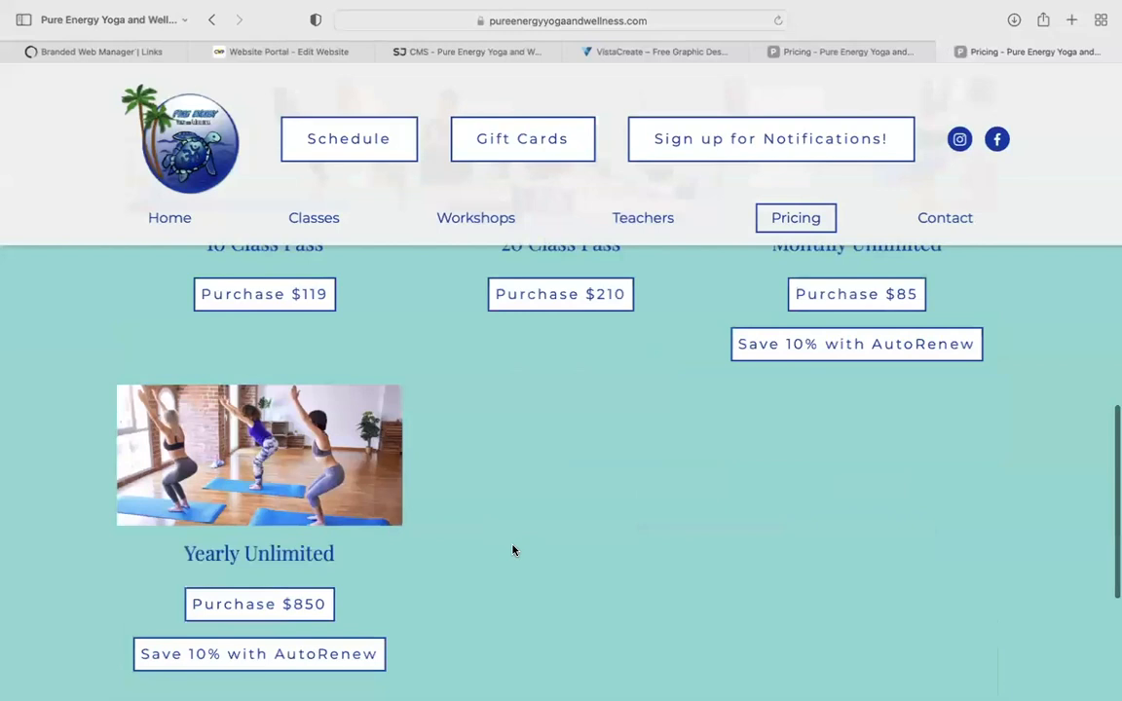
scroll(514, 550, "up", 15)
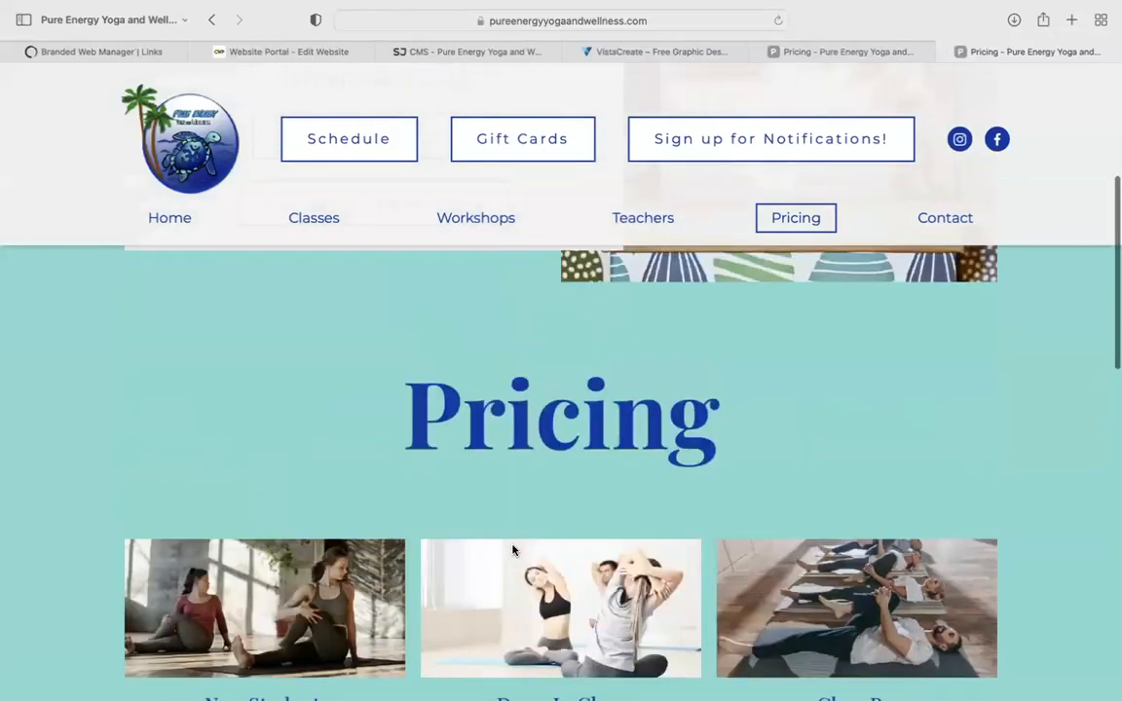